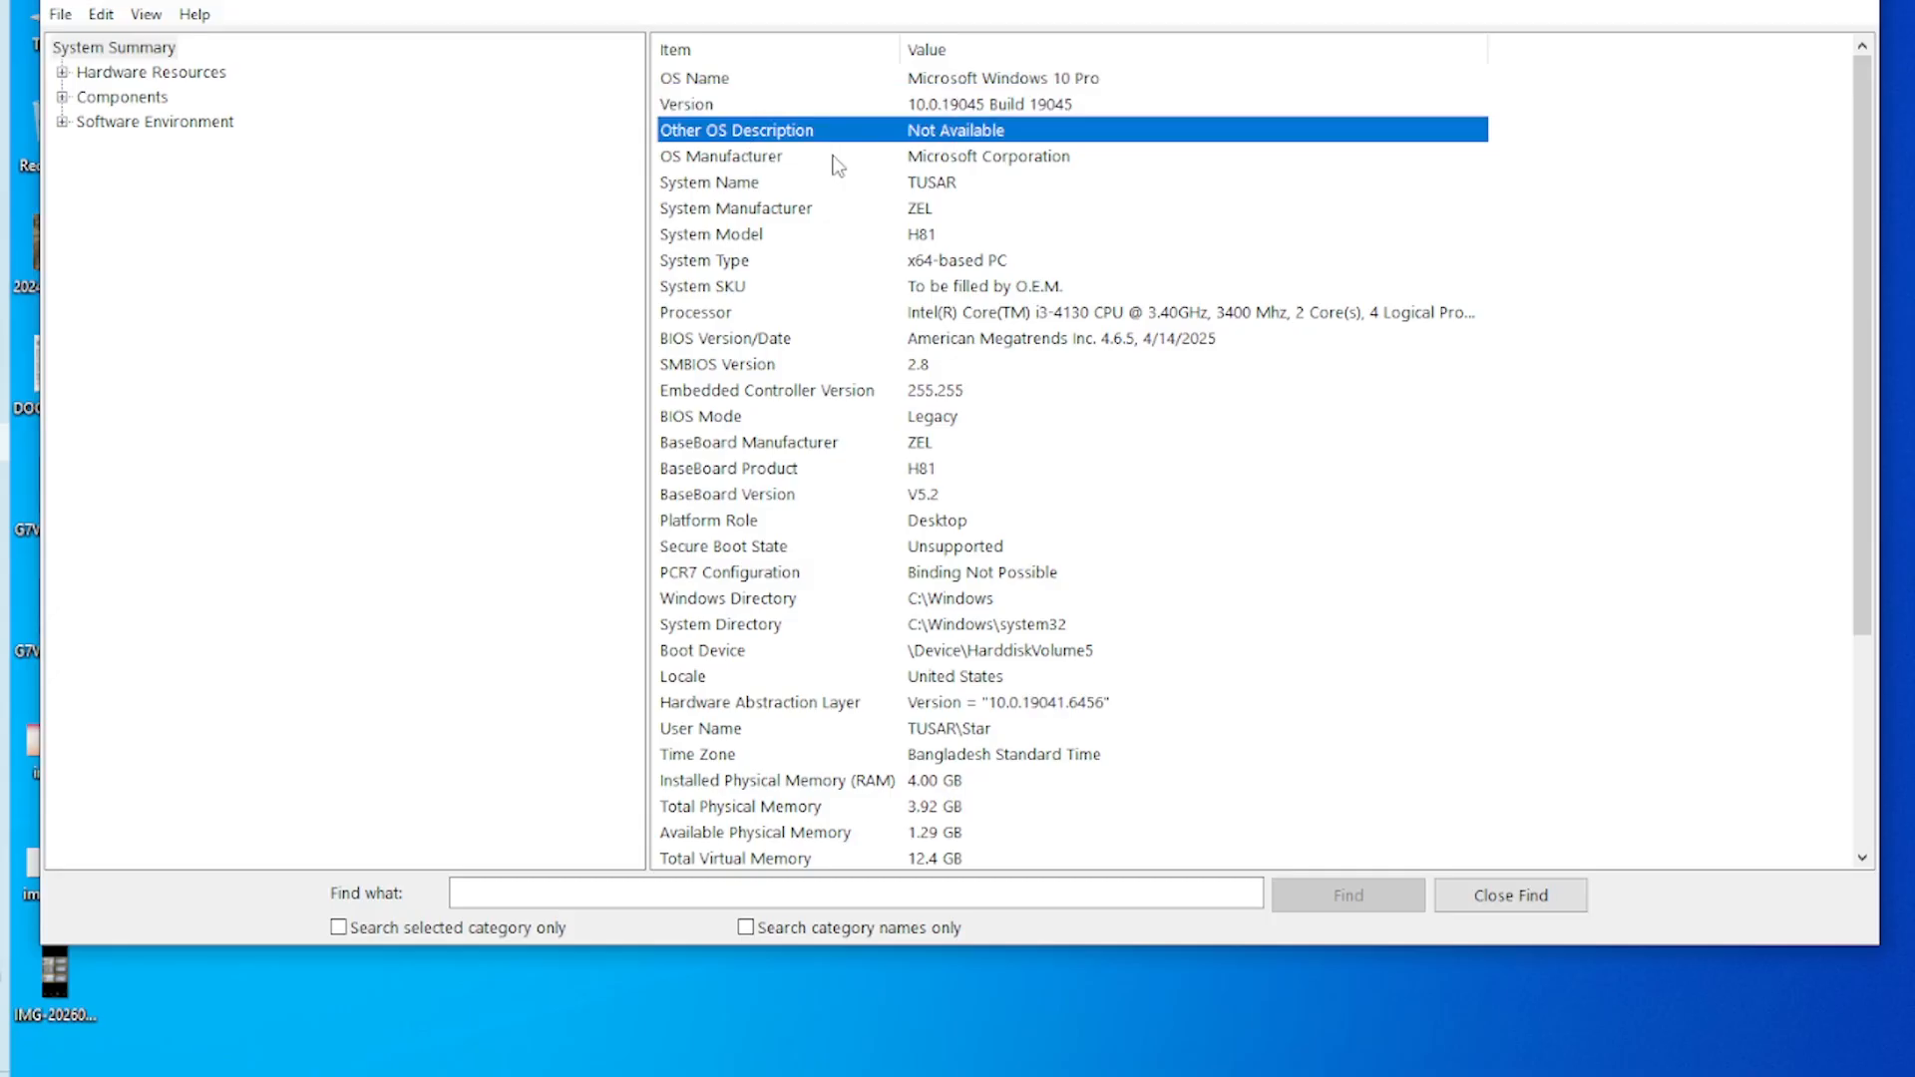
left_click(836, 157)
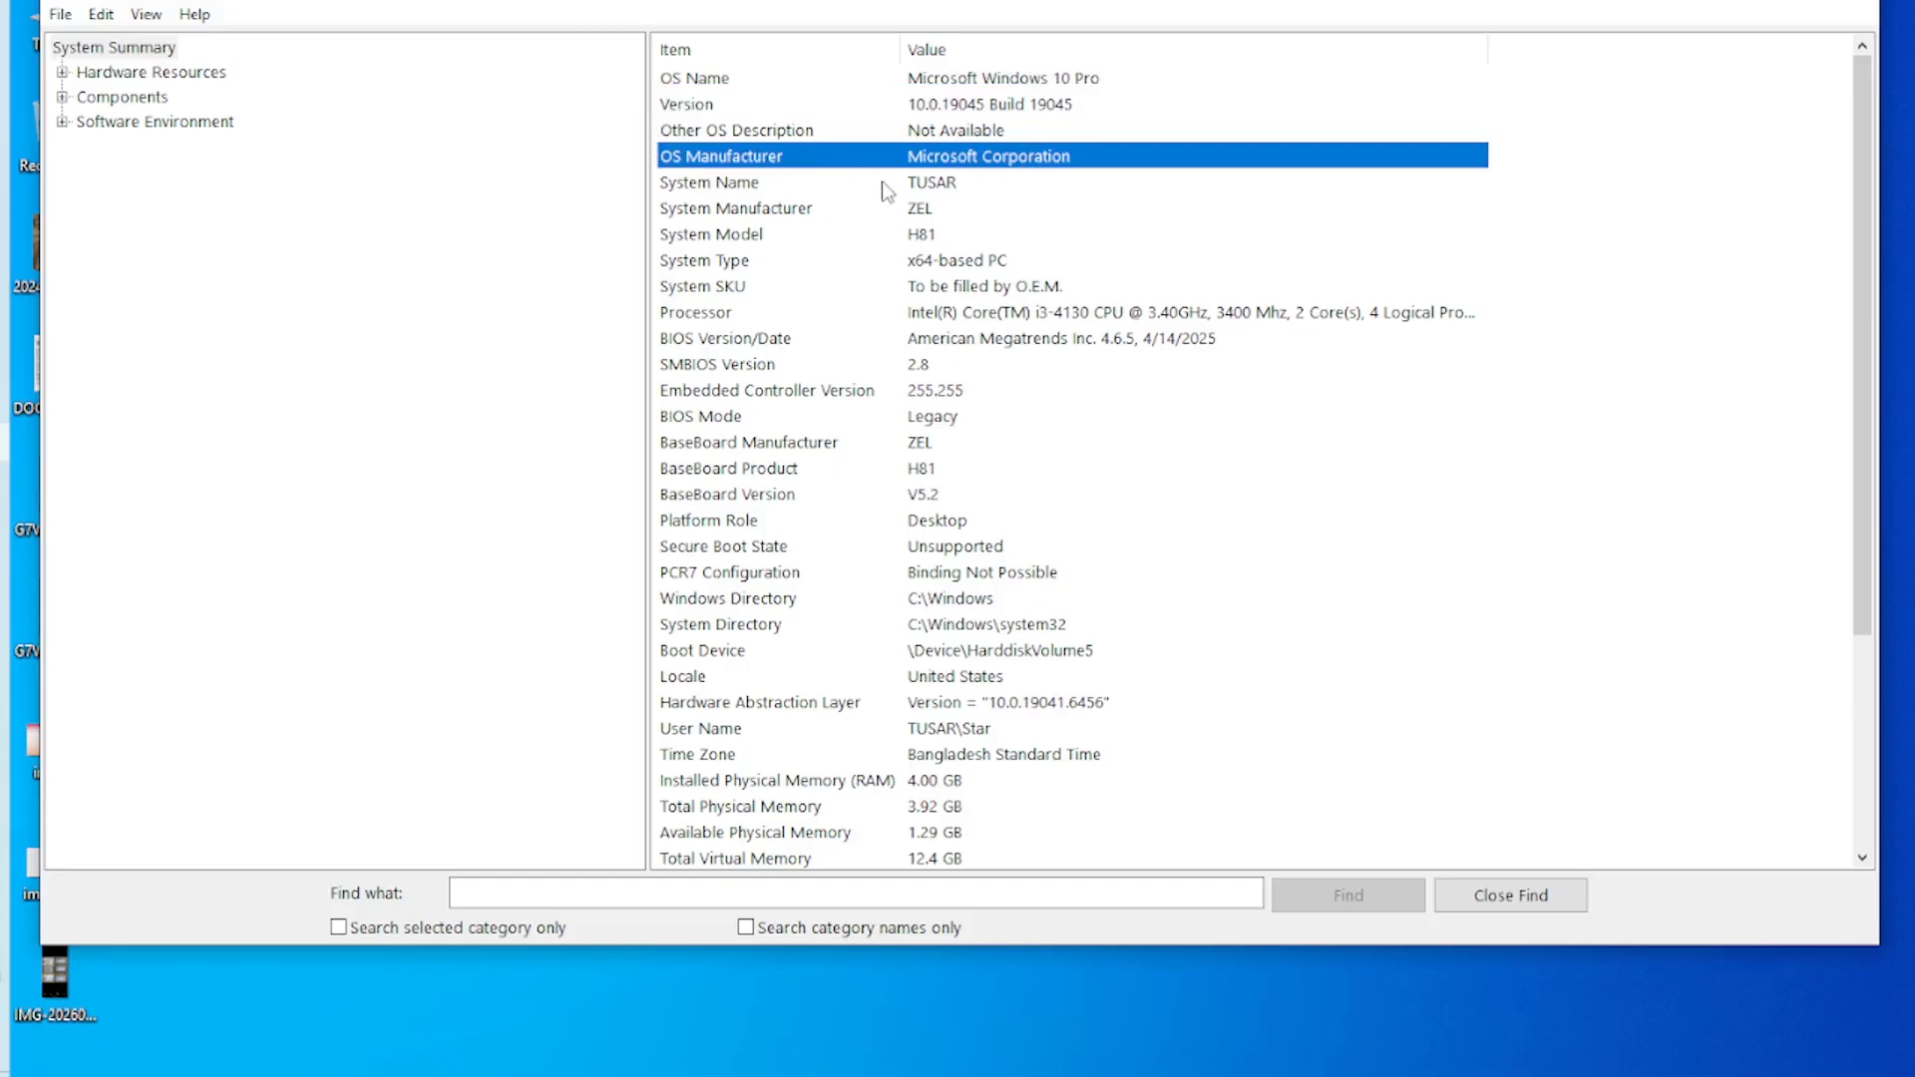
scroll(898, 419, "down", 2)
left_click(958, 626)
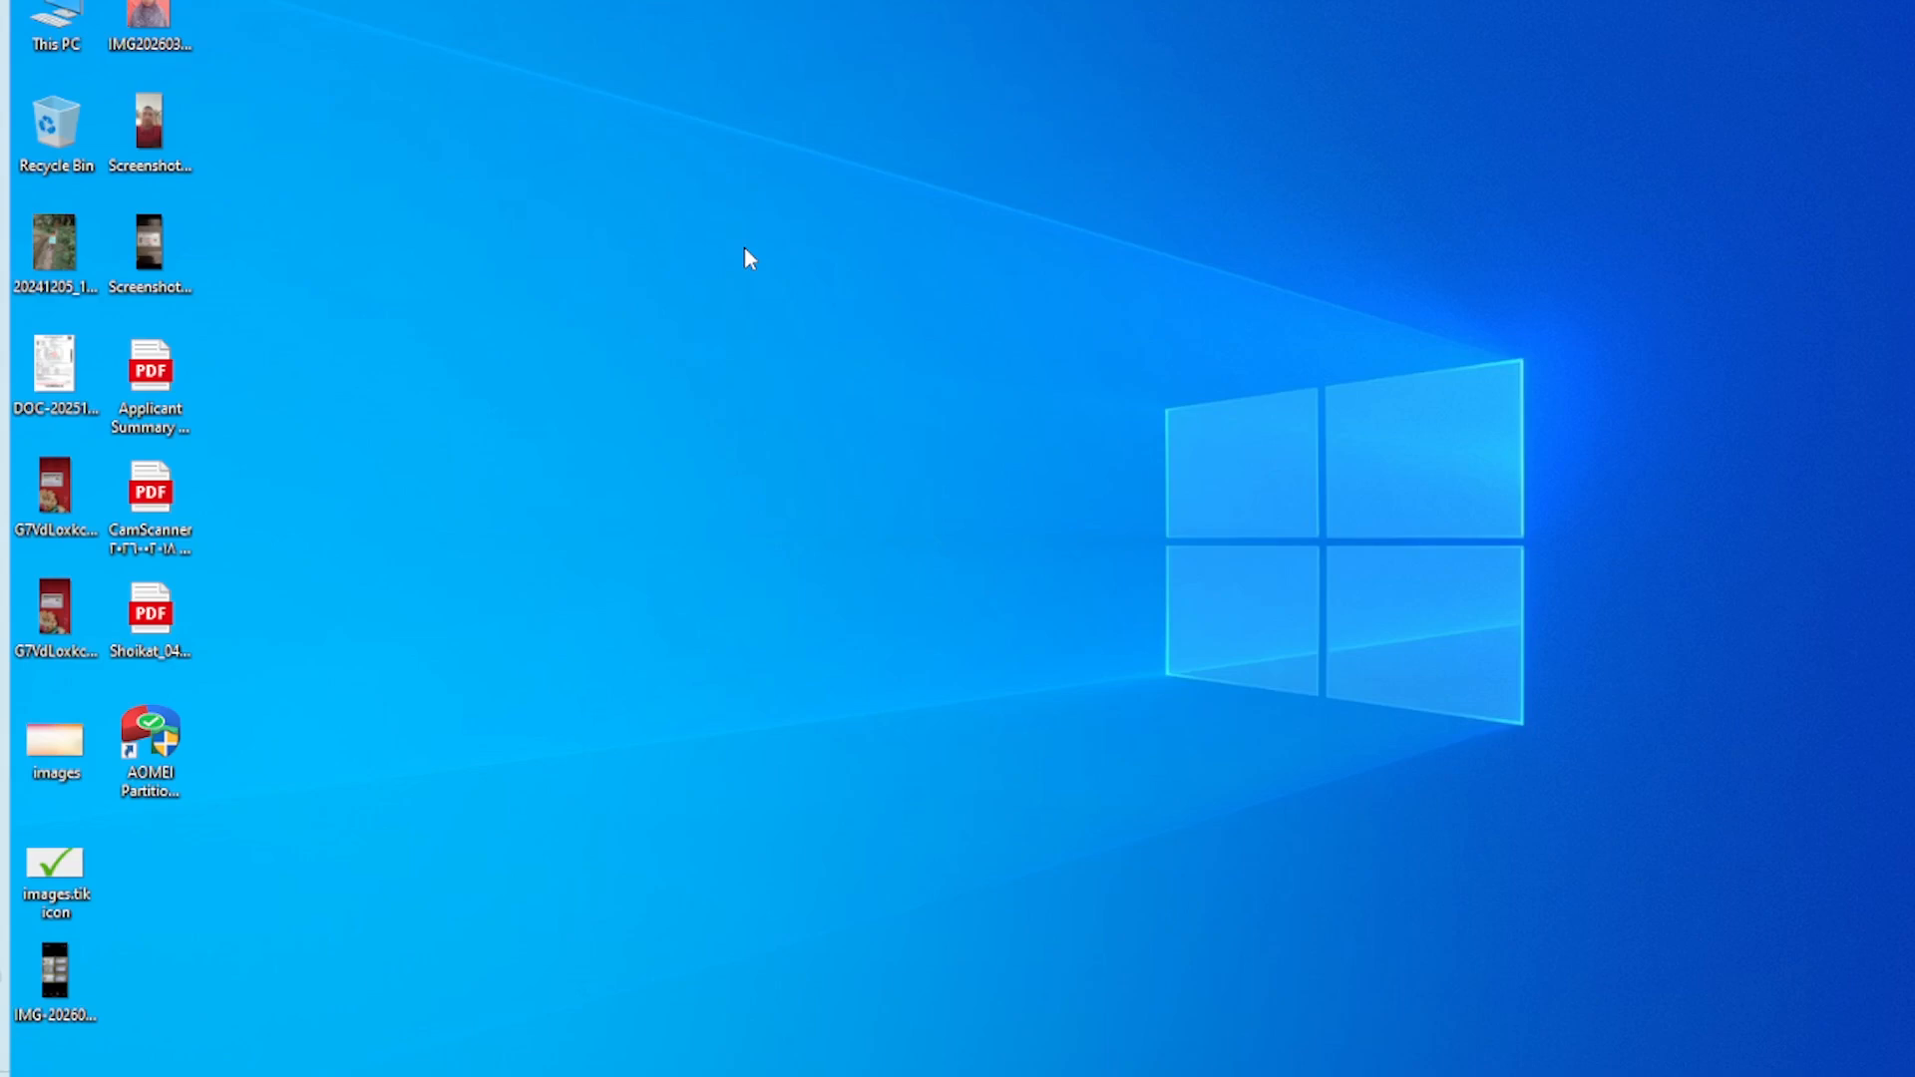
Open System Information and check the installed physical memory (RAM) in the system summary
key("super")
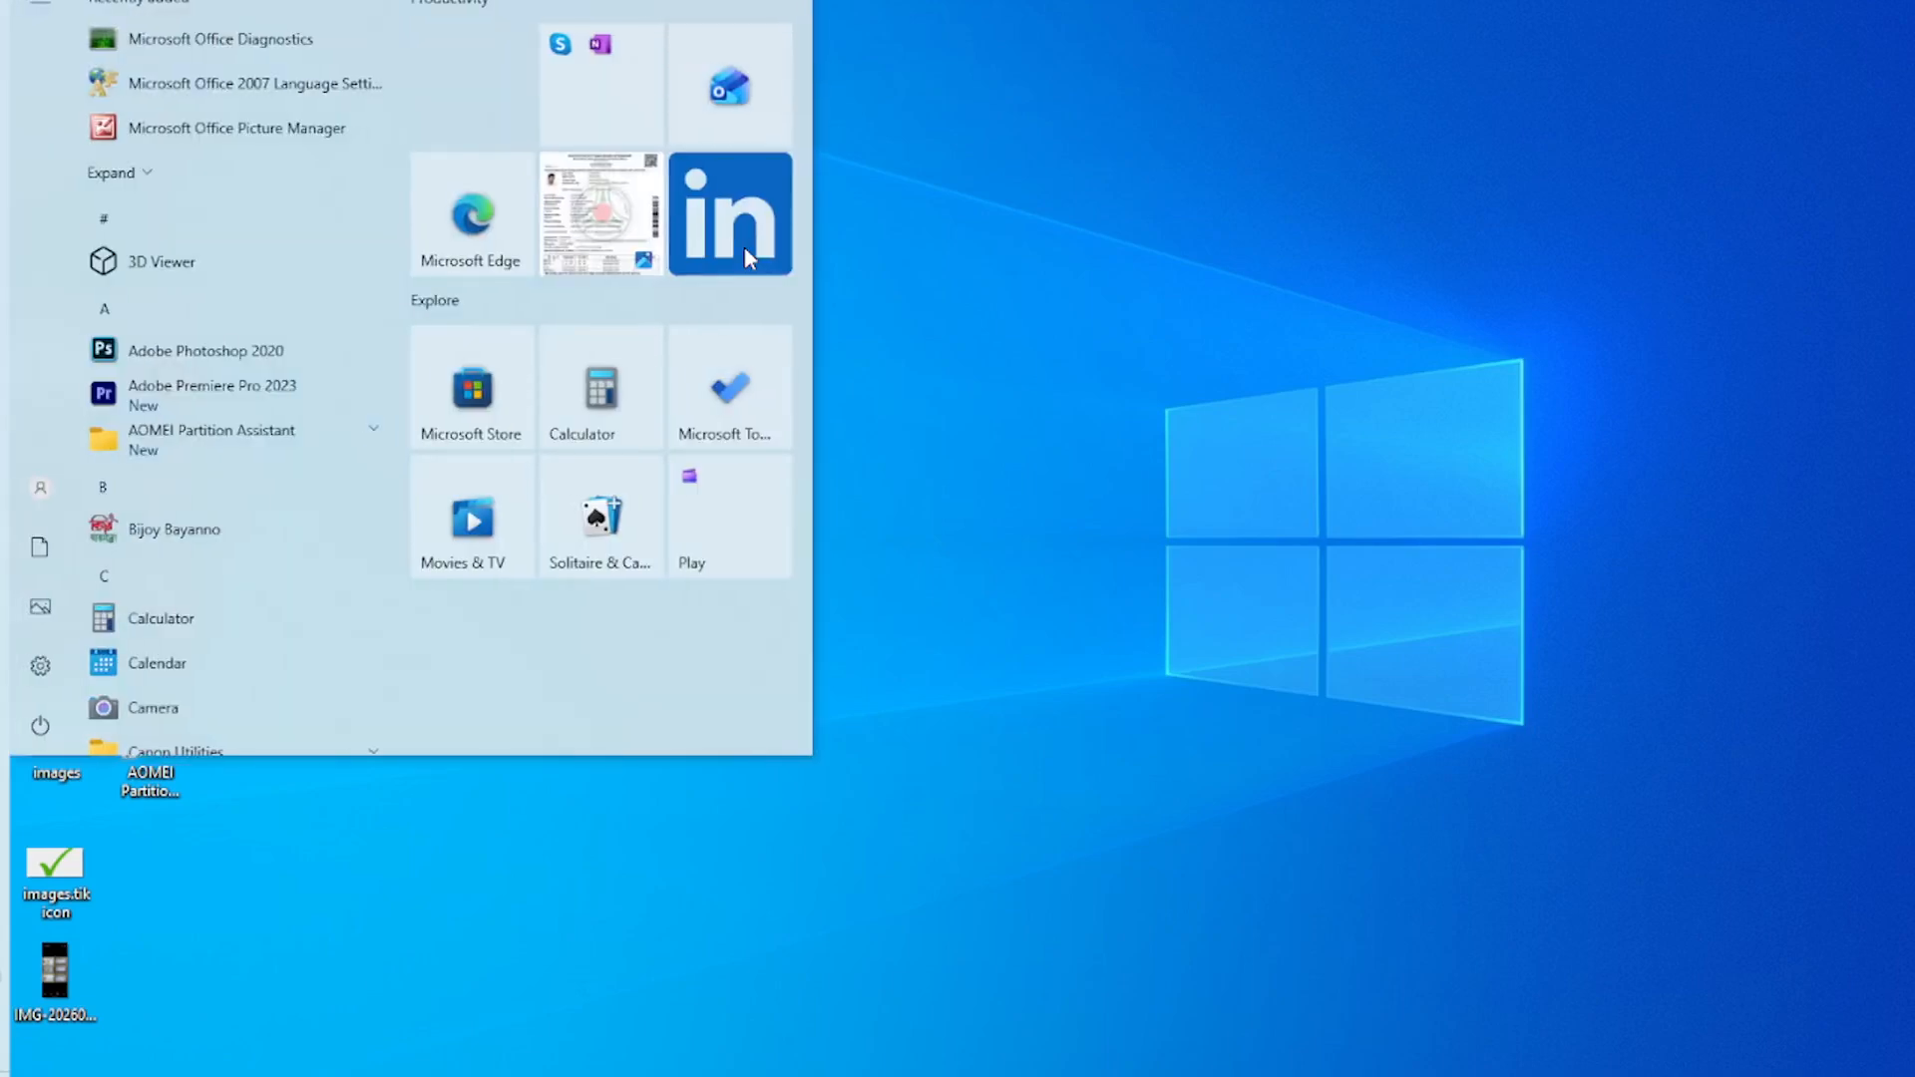
type("system infor")
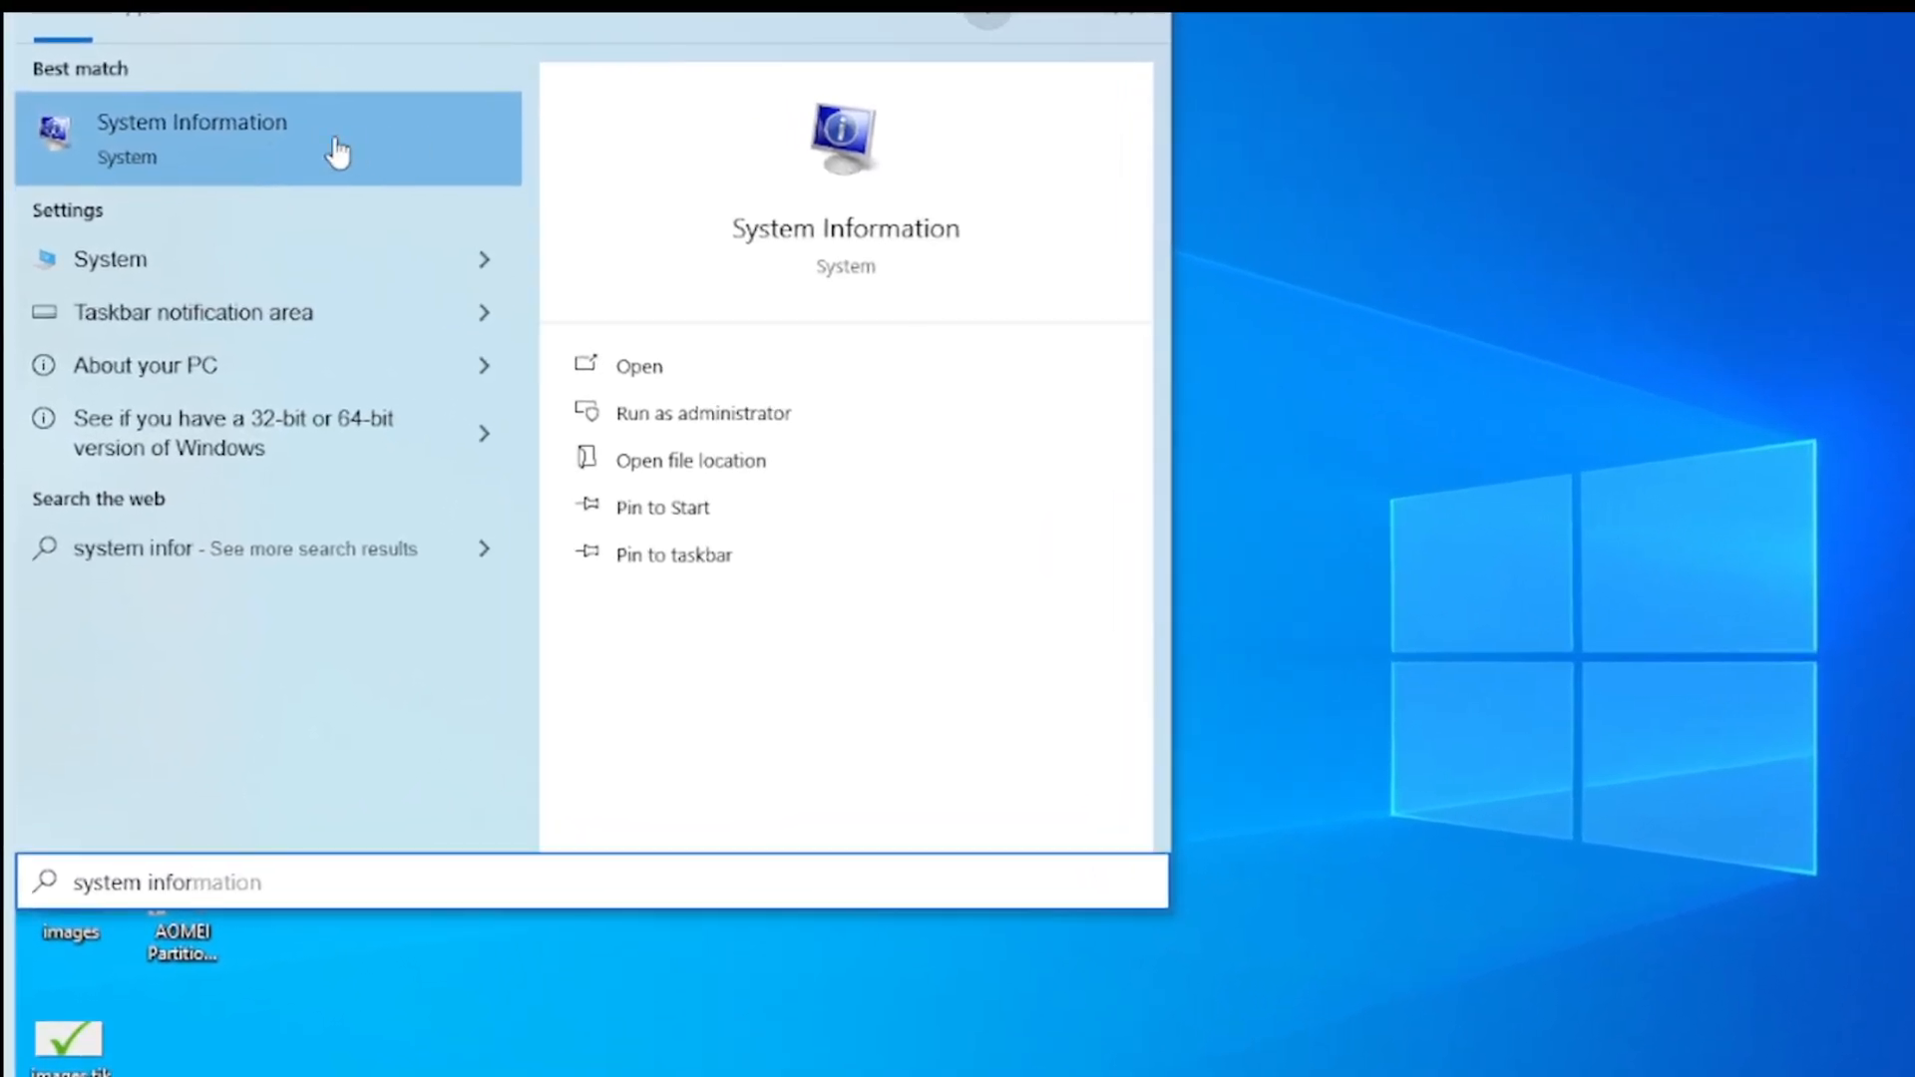
left_click(359, 155)
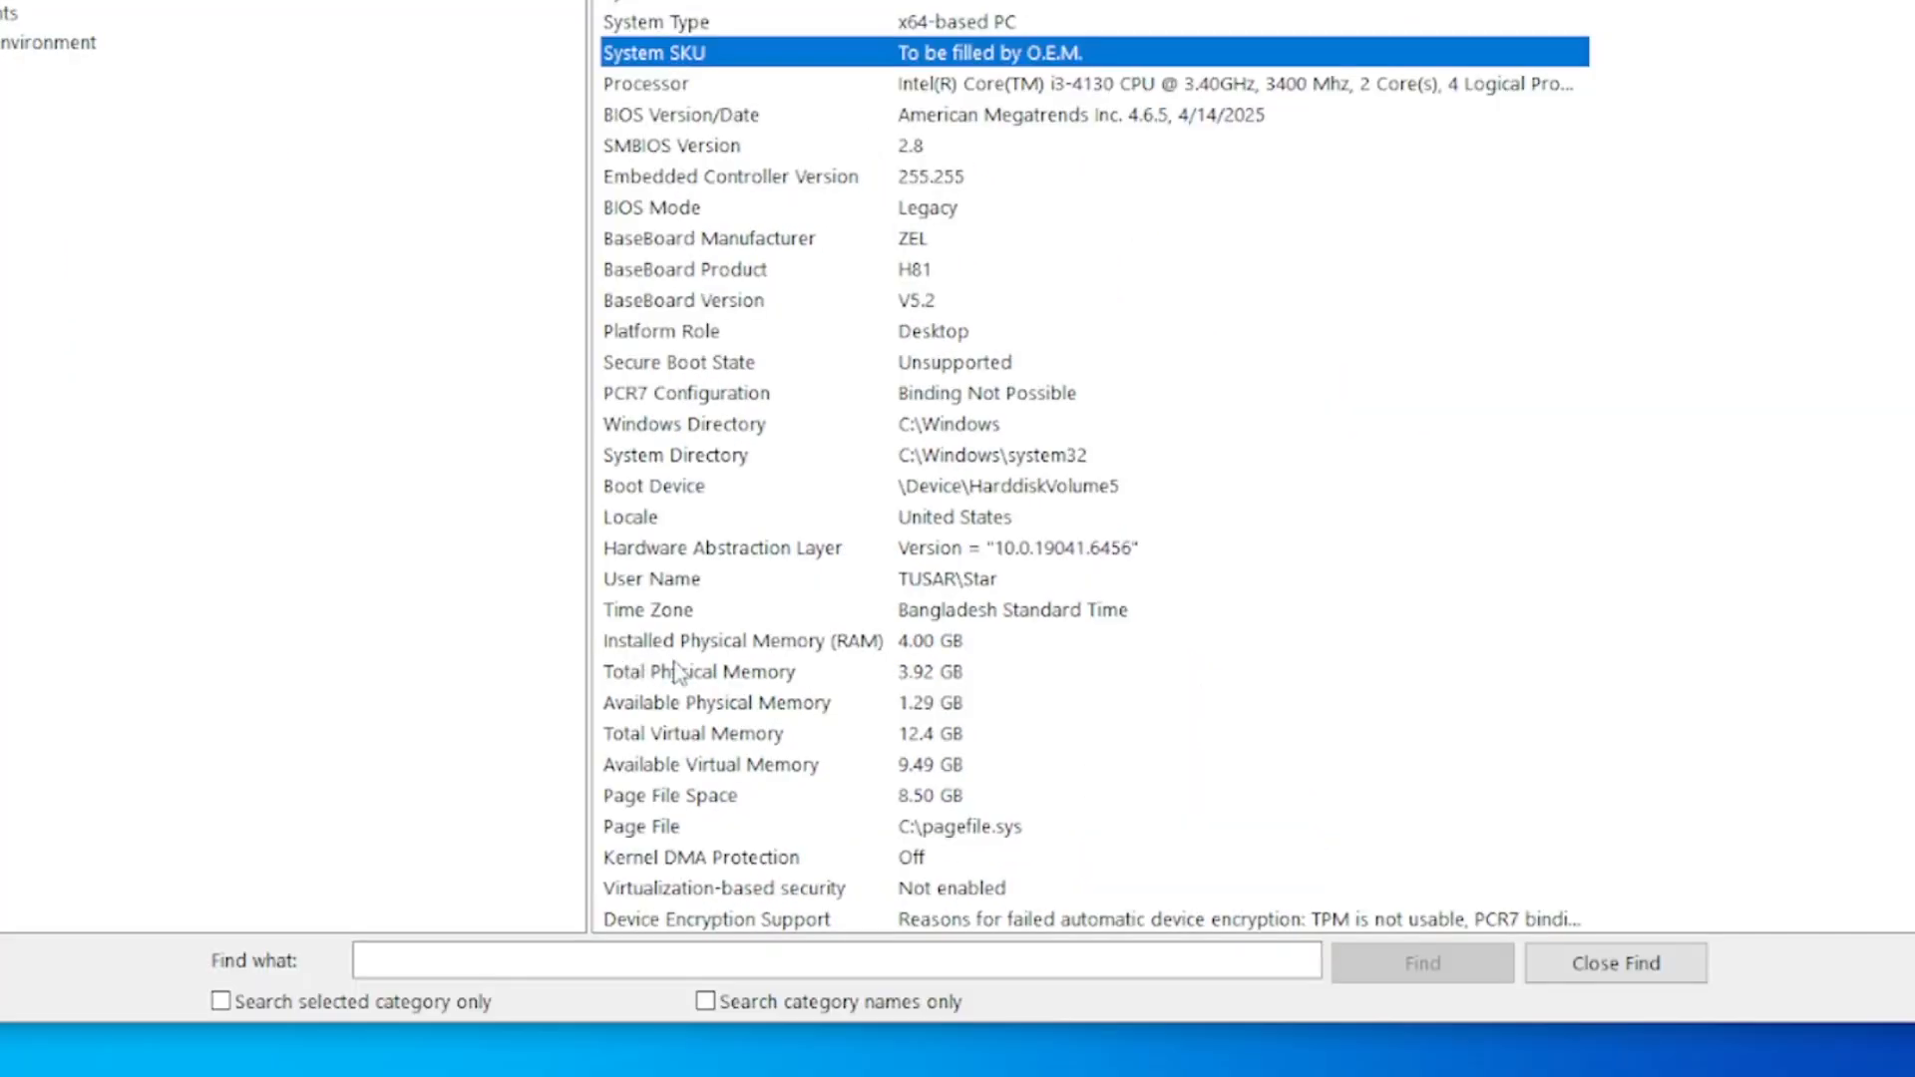
left_click(1130, 945)
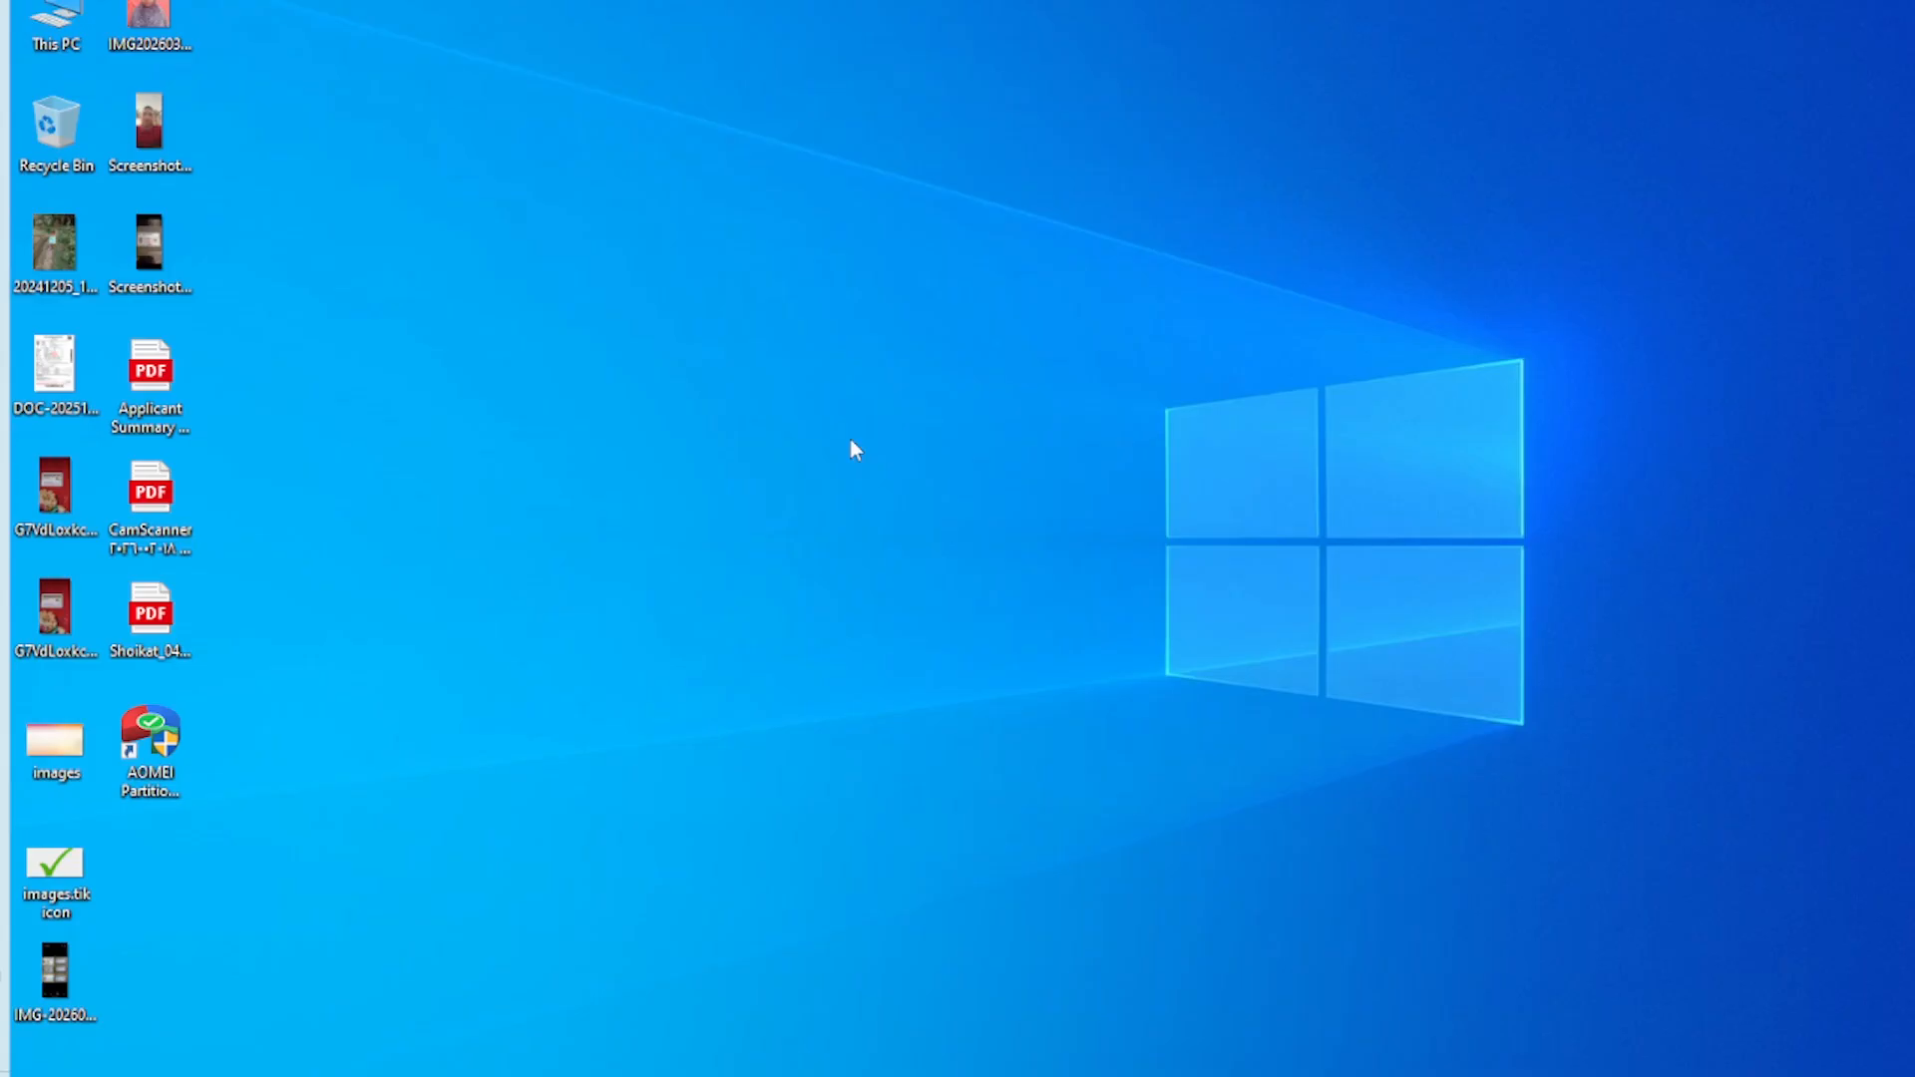
Open the settings for adjusting the appearance and performance of Windows, and bring up the advanced virtual memory settings
key("super")
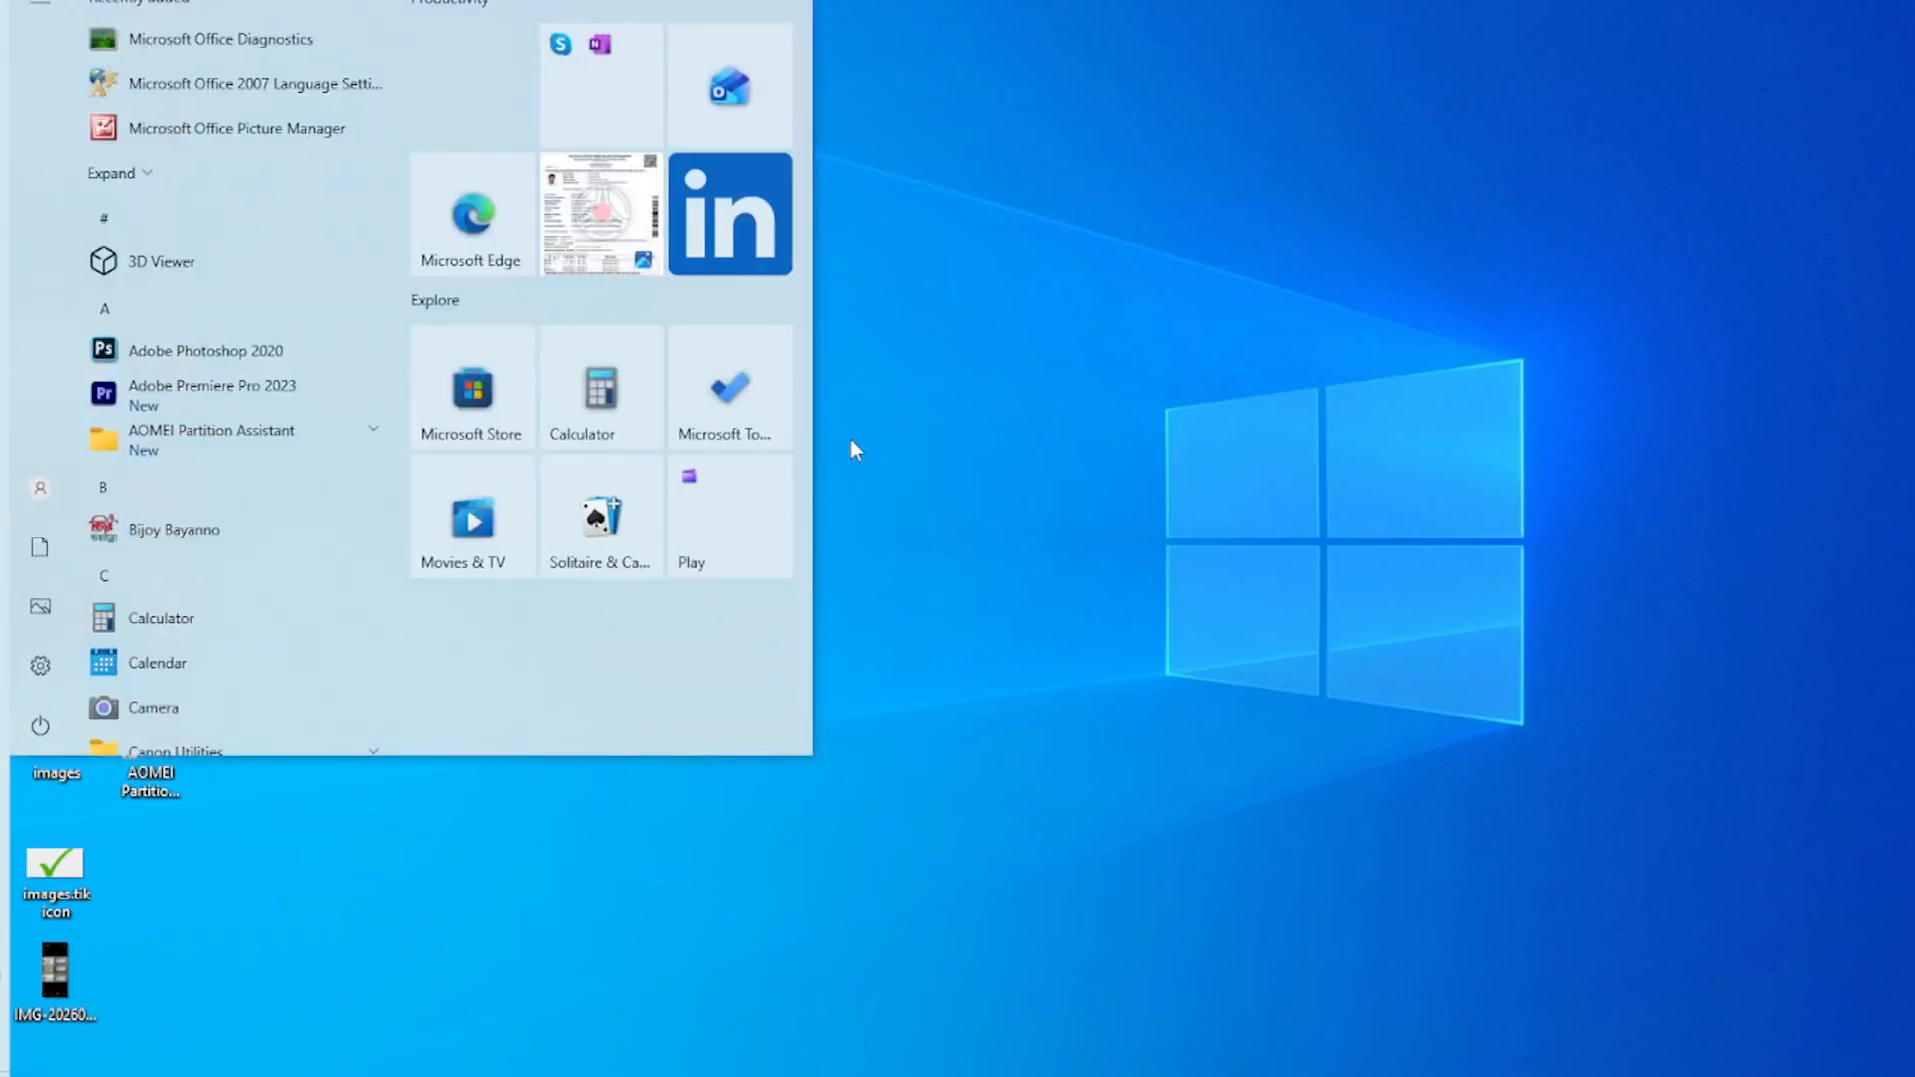
type("adj")
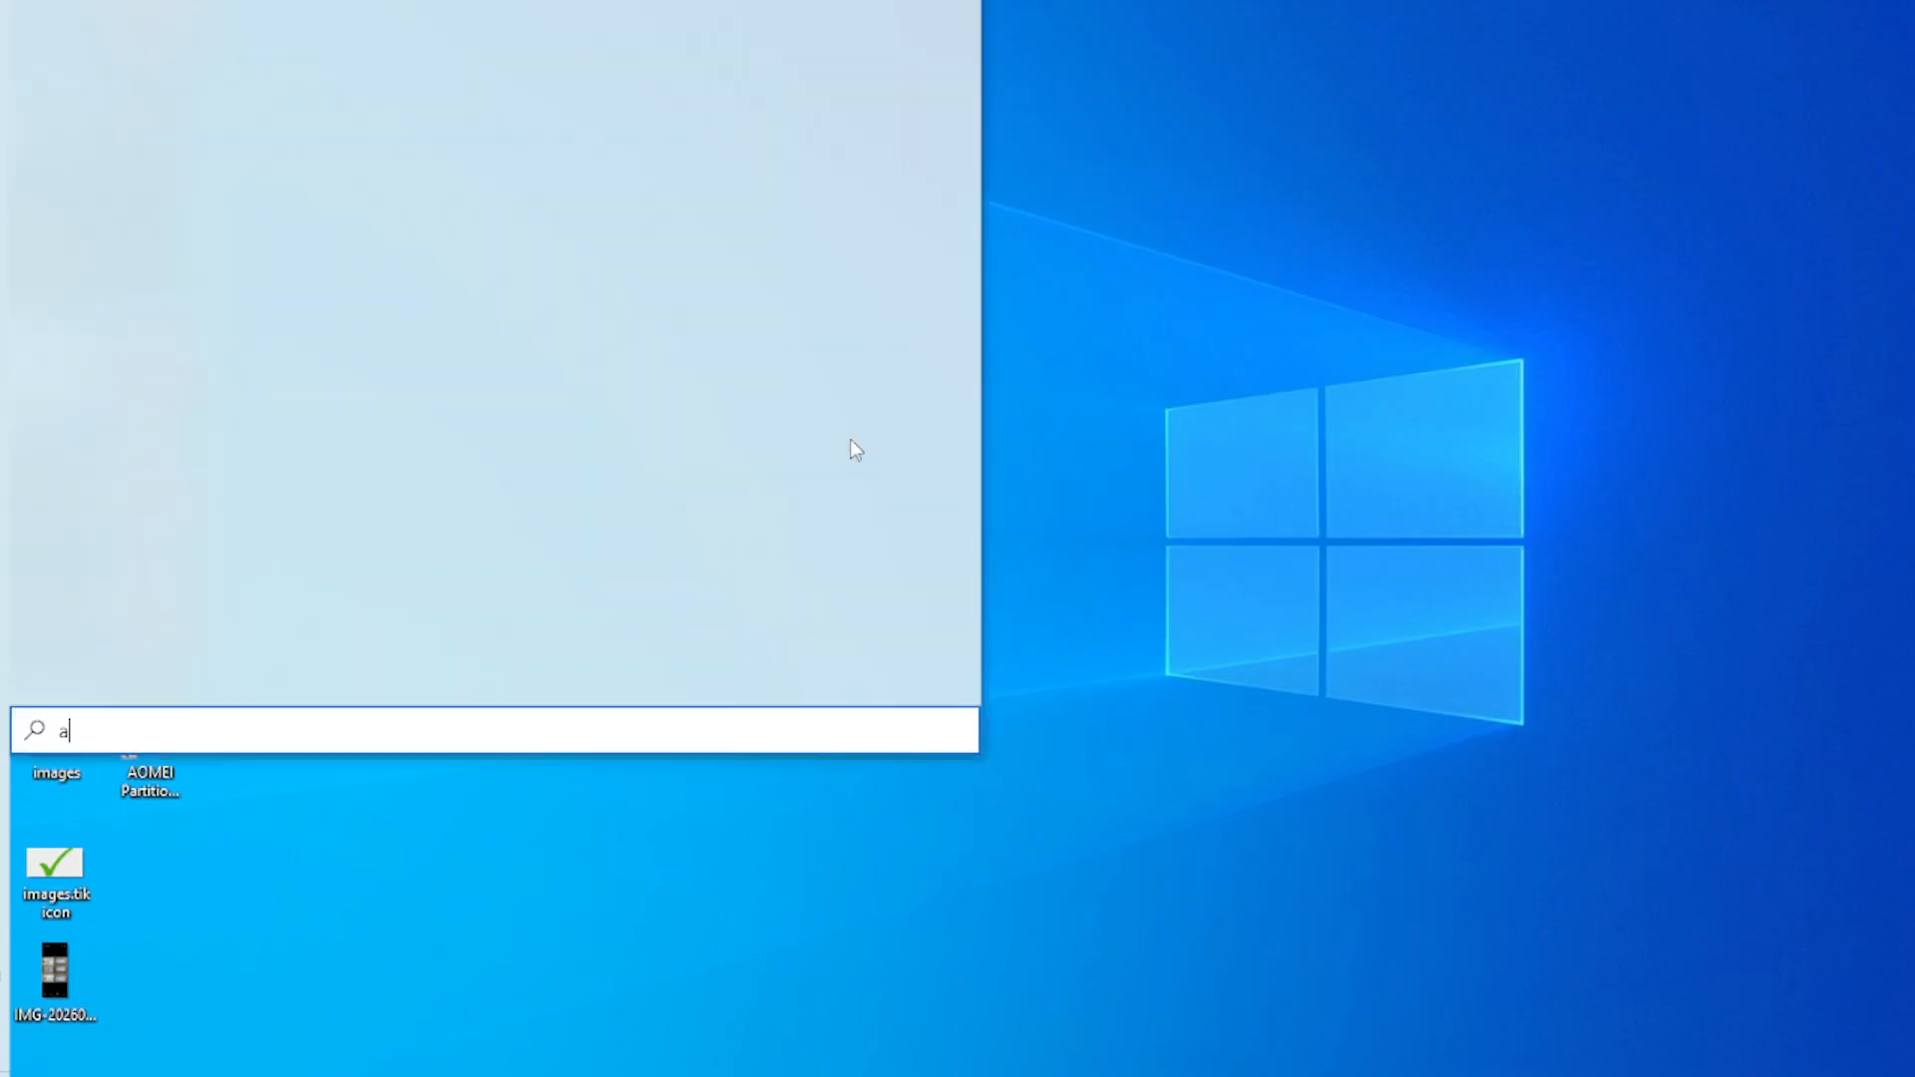
type("ust the appearance")
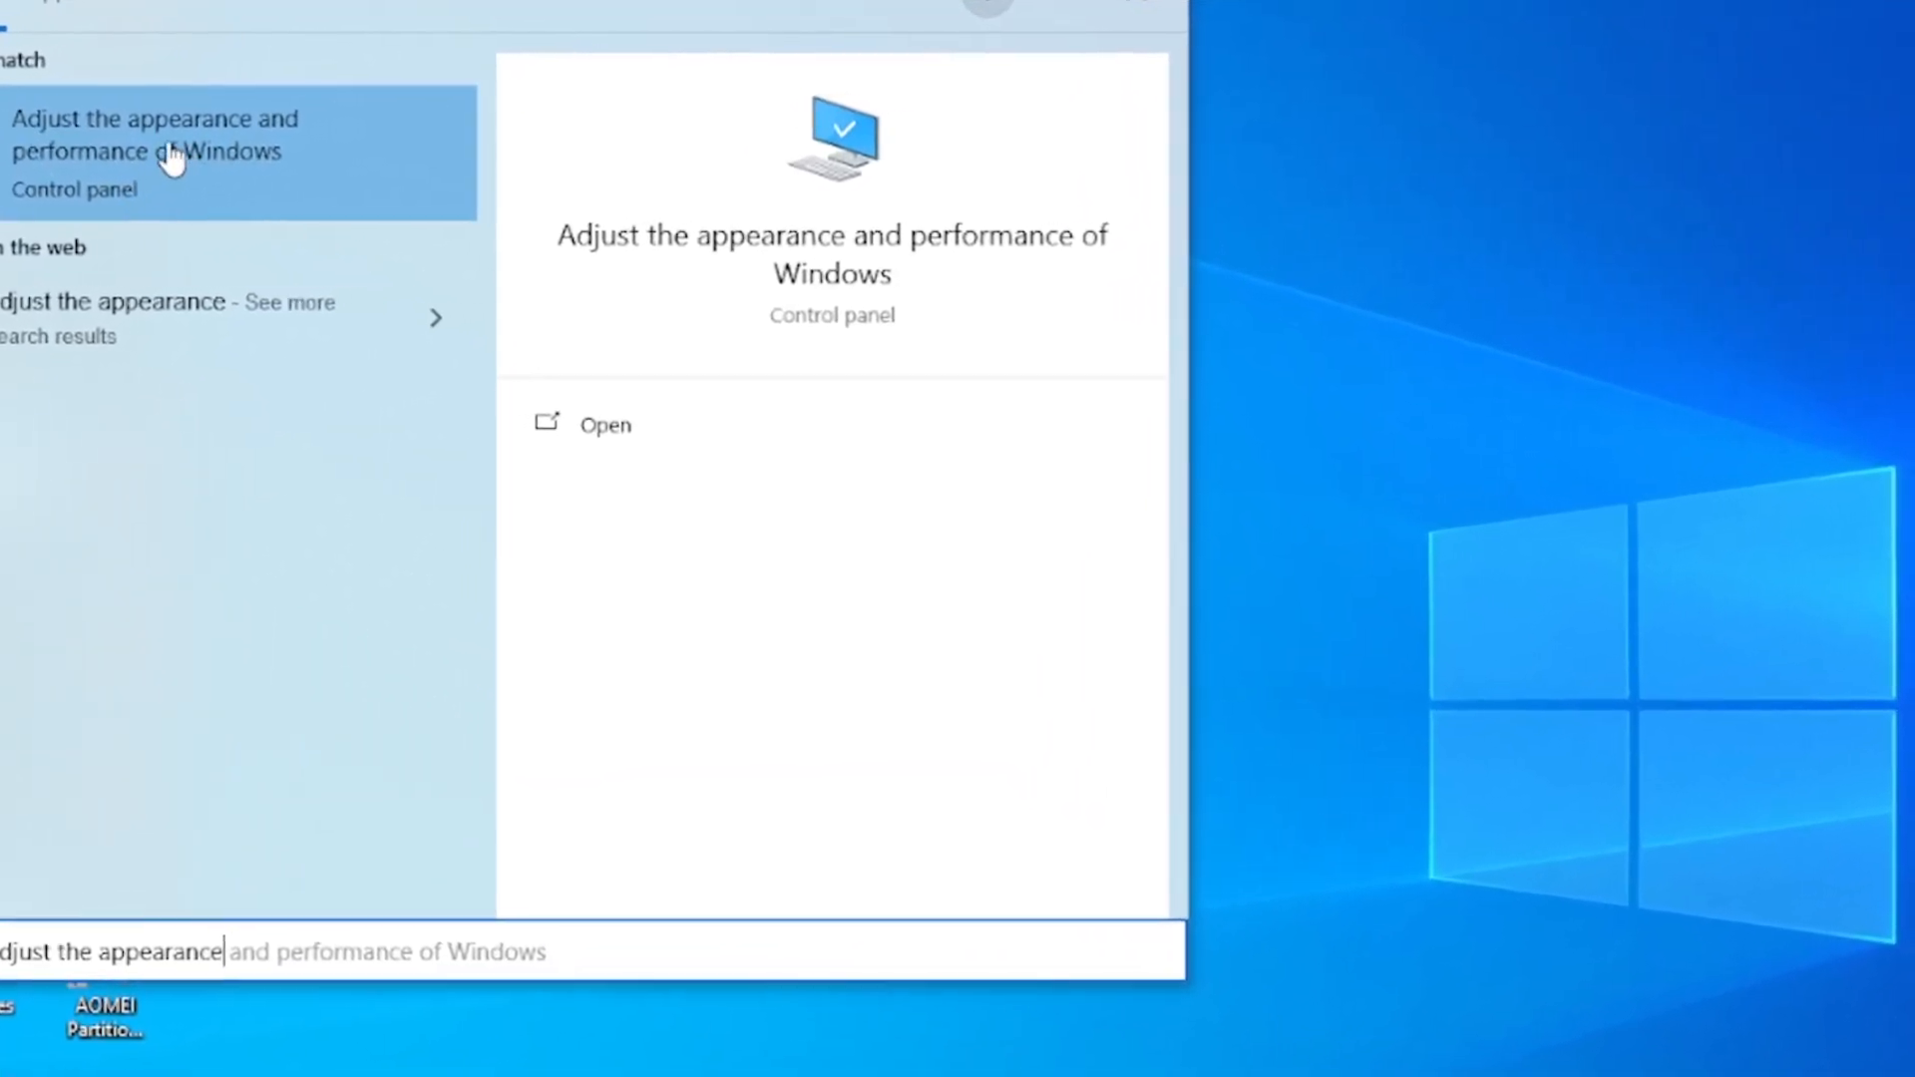
left_click(245, 164)
left_click_drag(224, 12, 1008, 21)
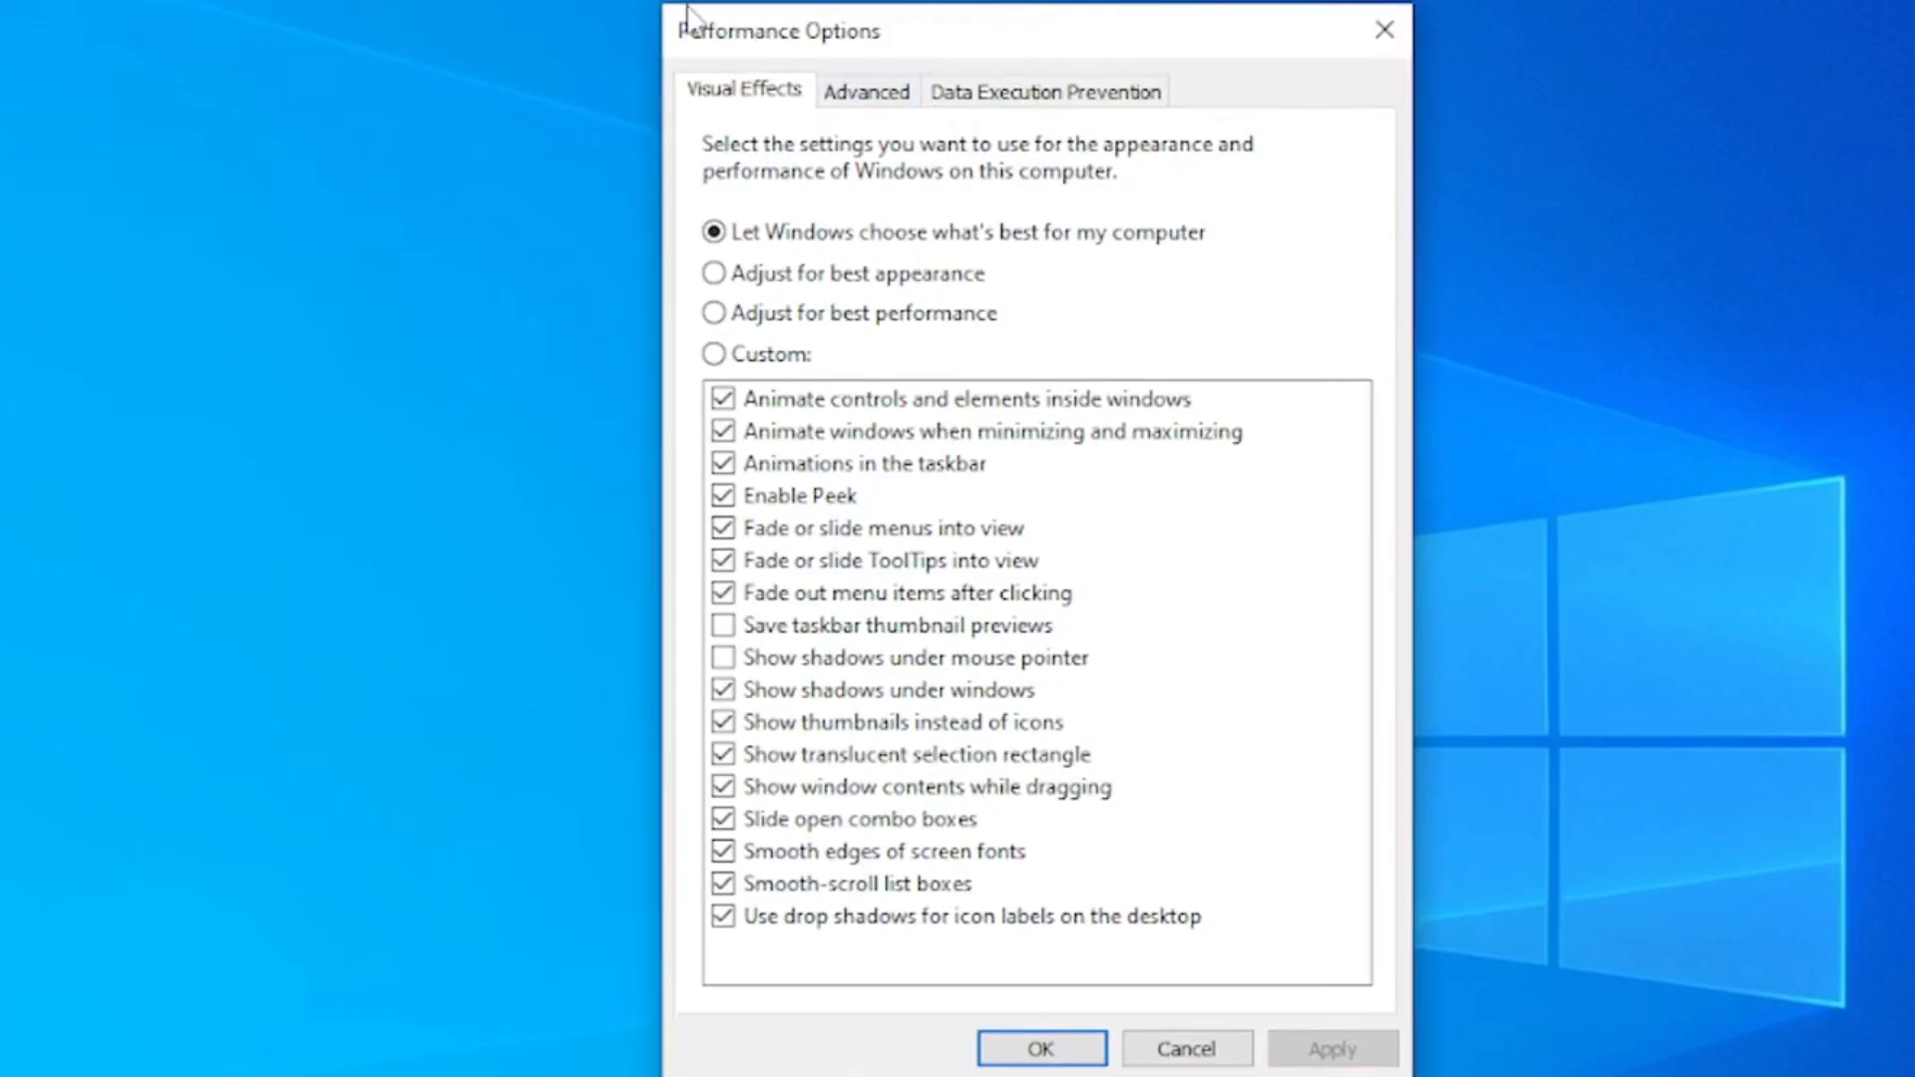
left_click(865, 92)
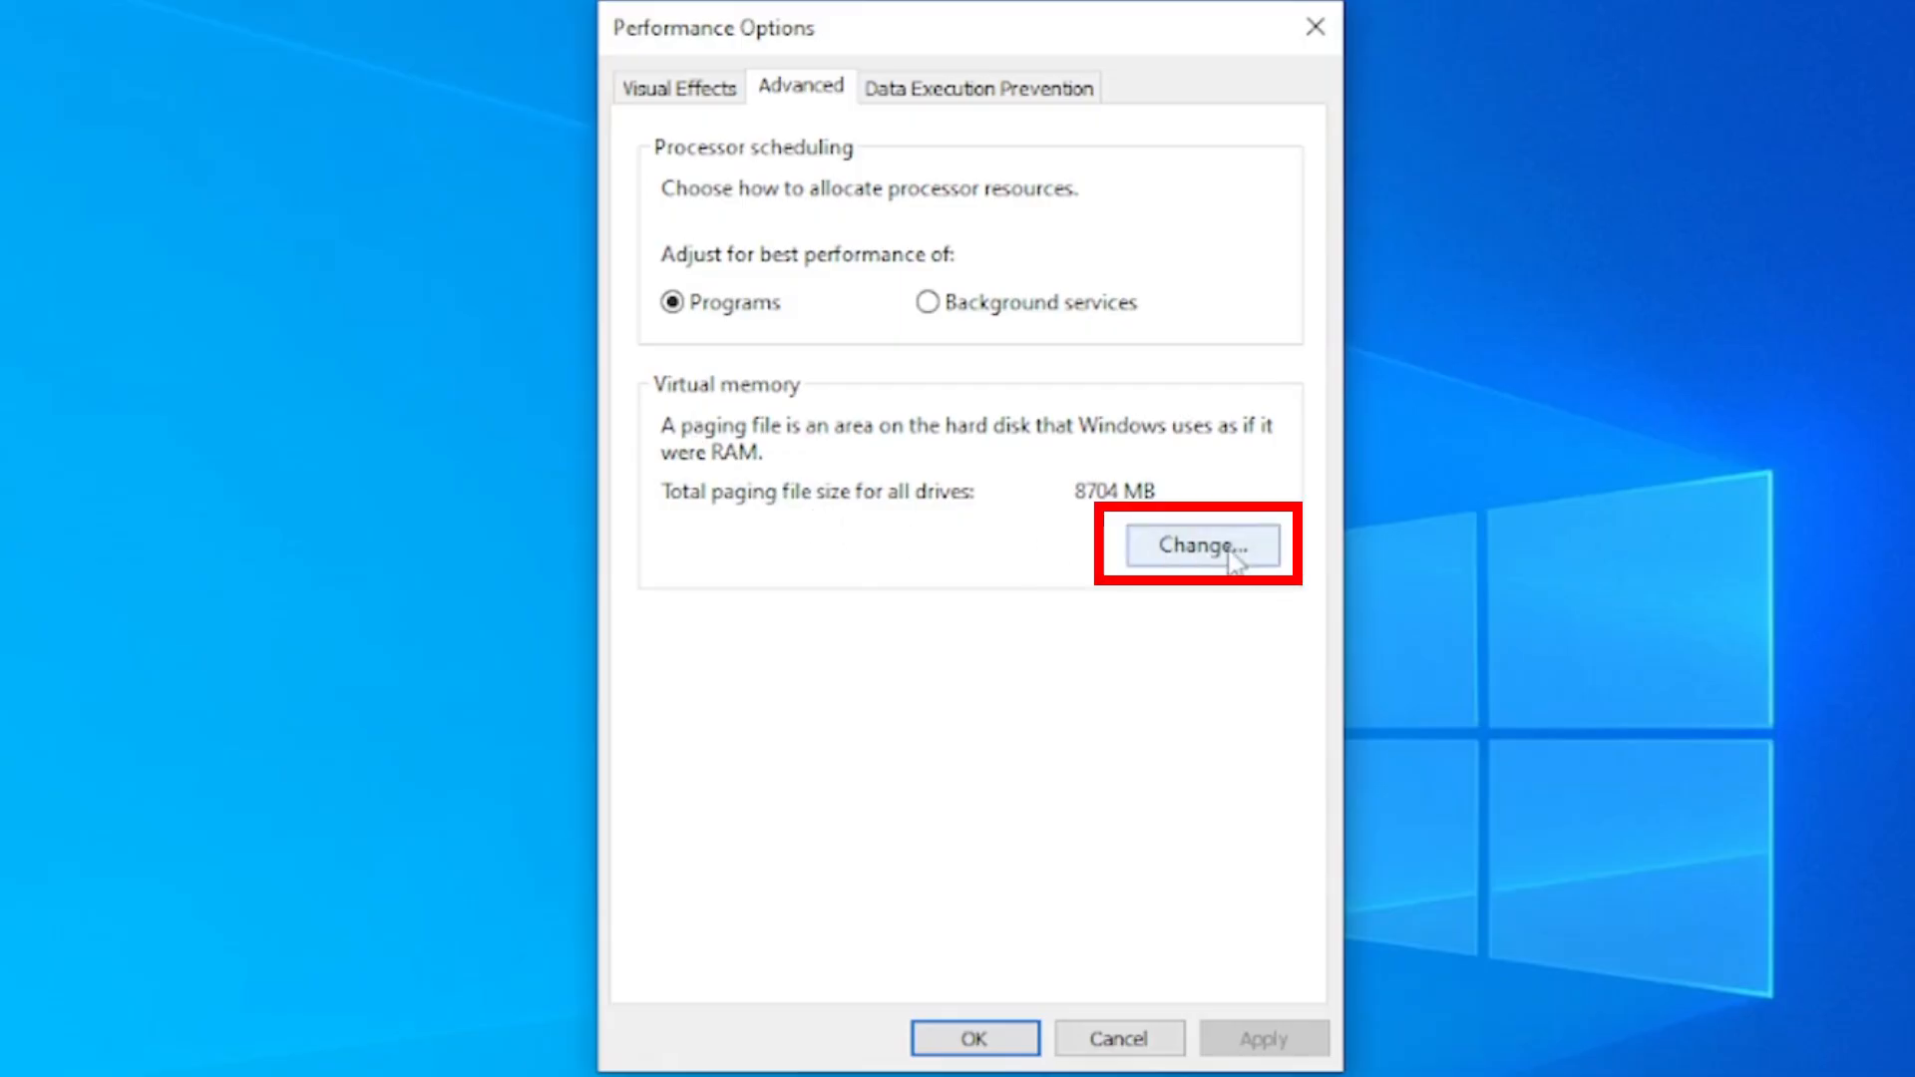
left_click(1193, 547)
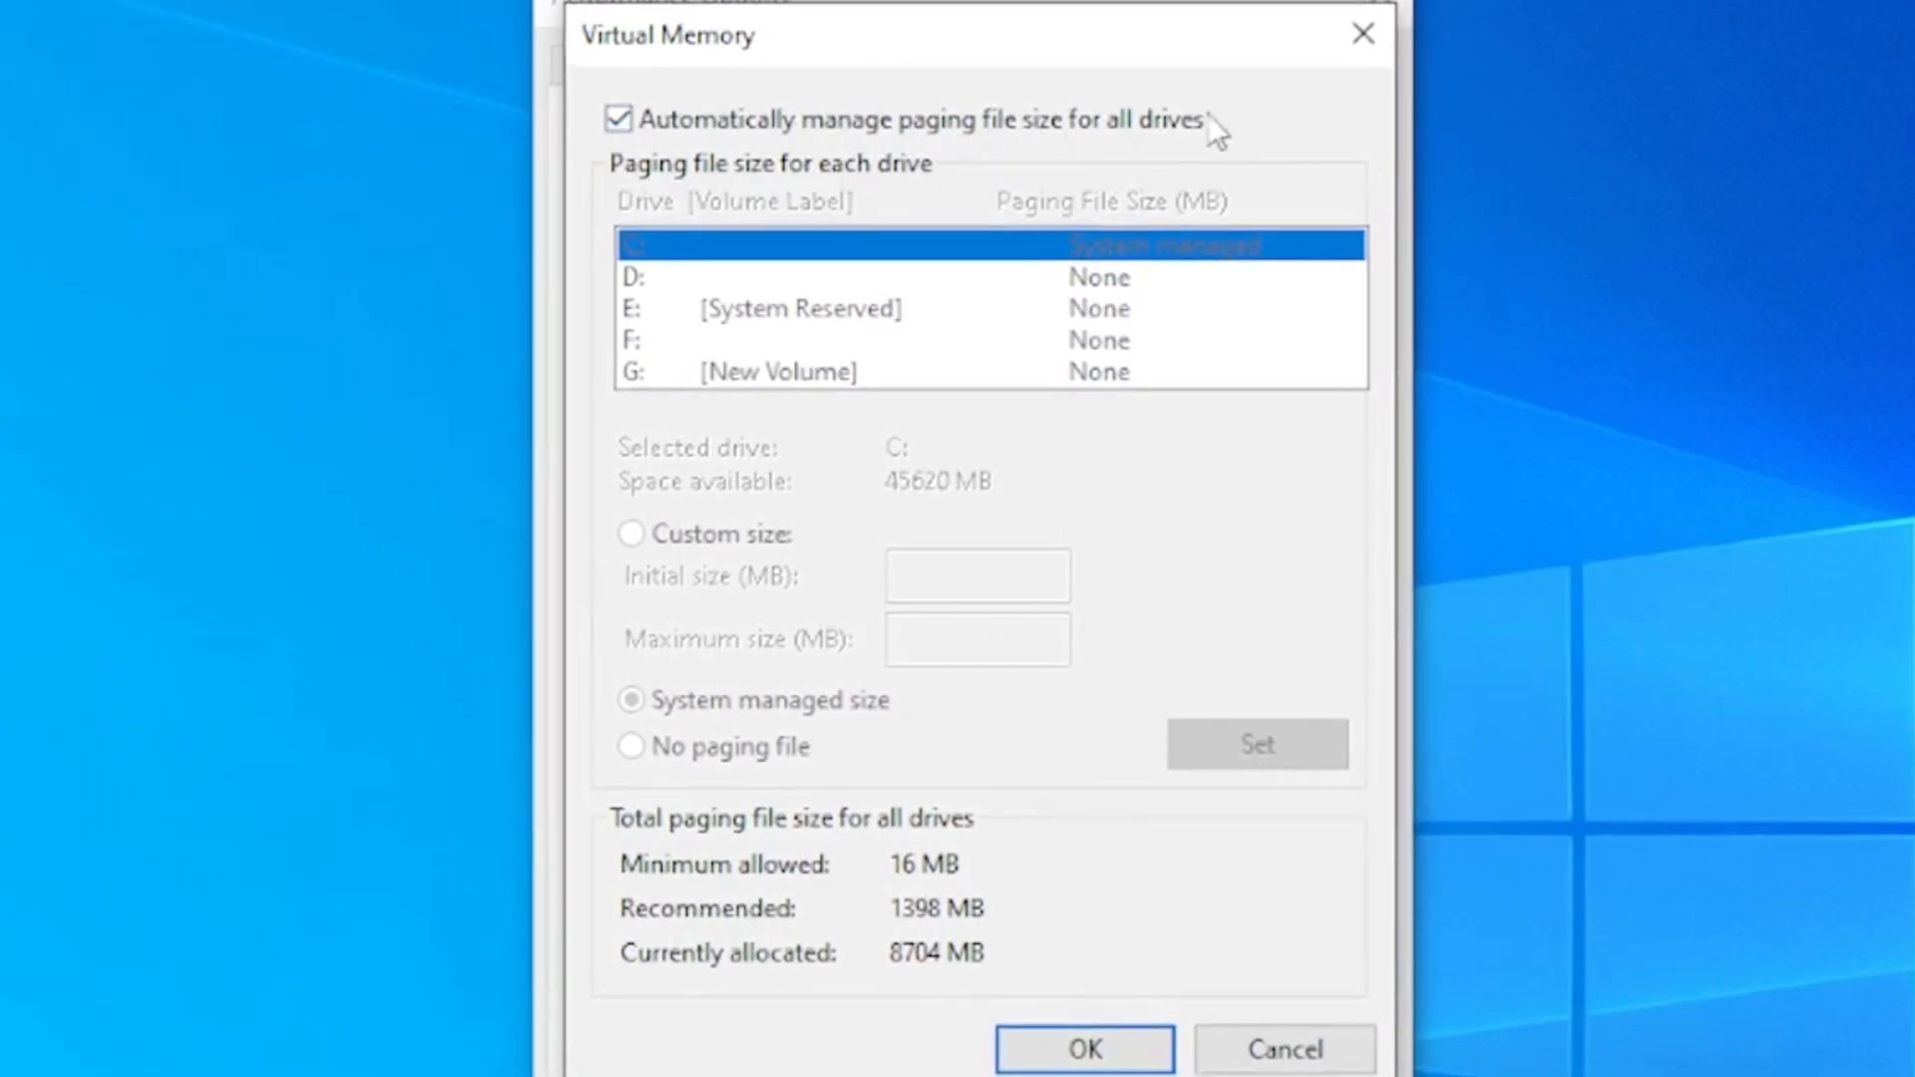
Turn off automatic paging file management for all drives and choose a custom size for drive C:
left_click(620, 118)
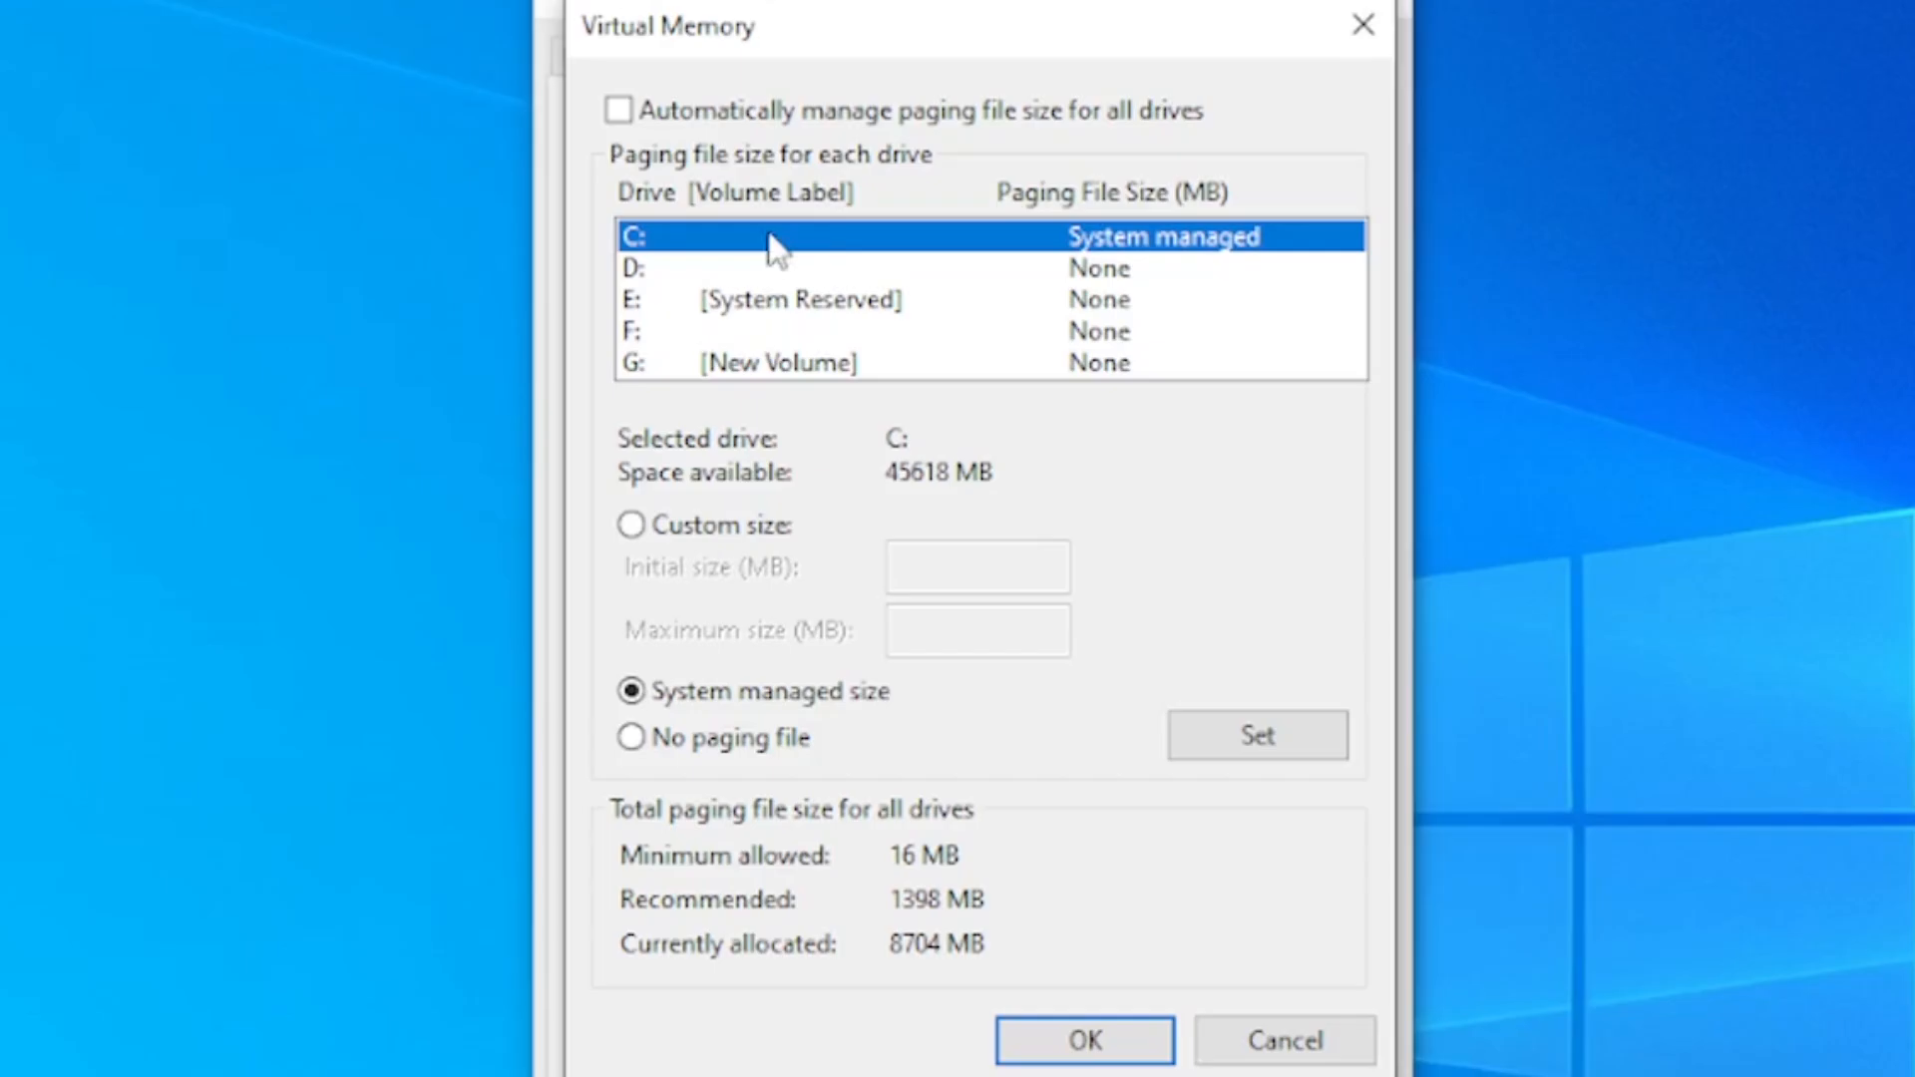
left_click(632, 524)
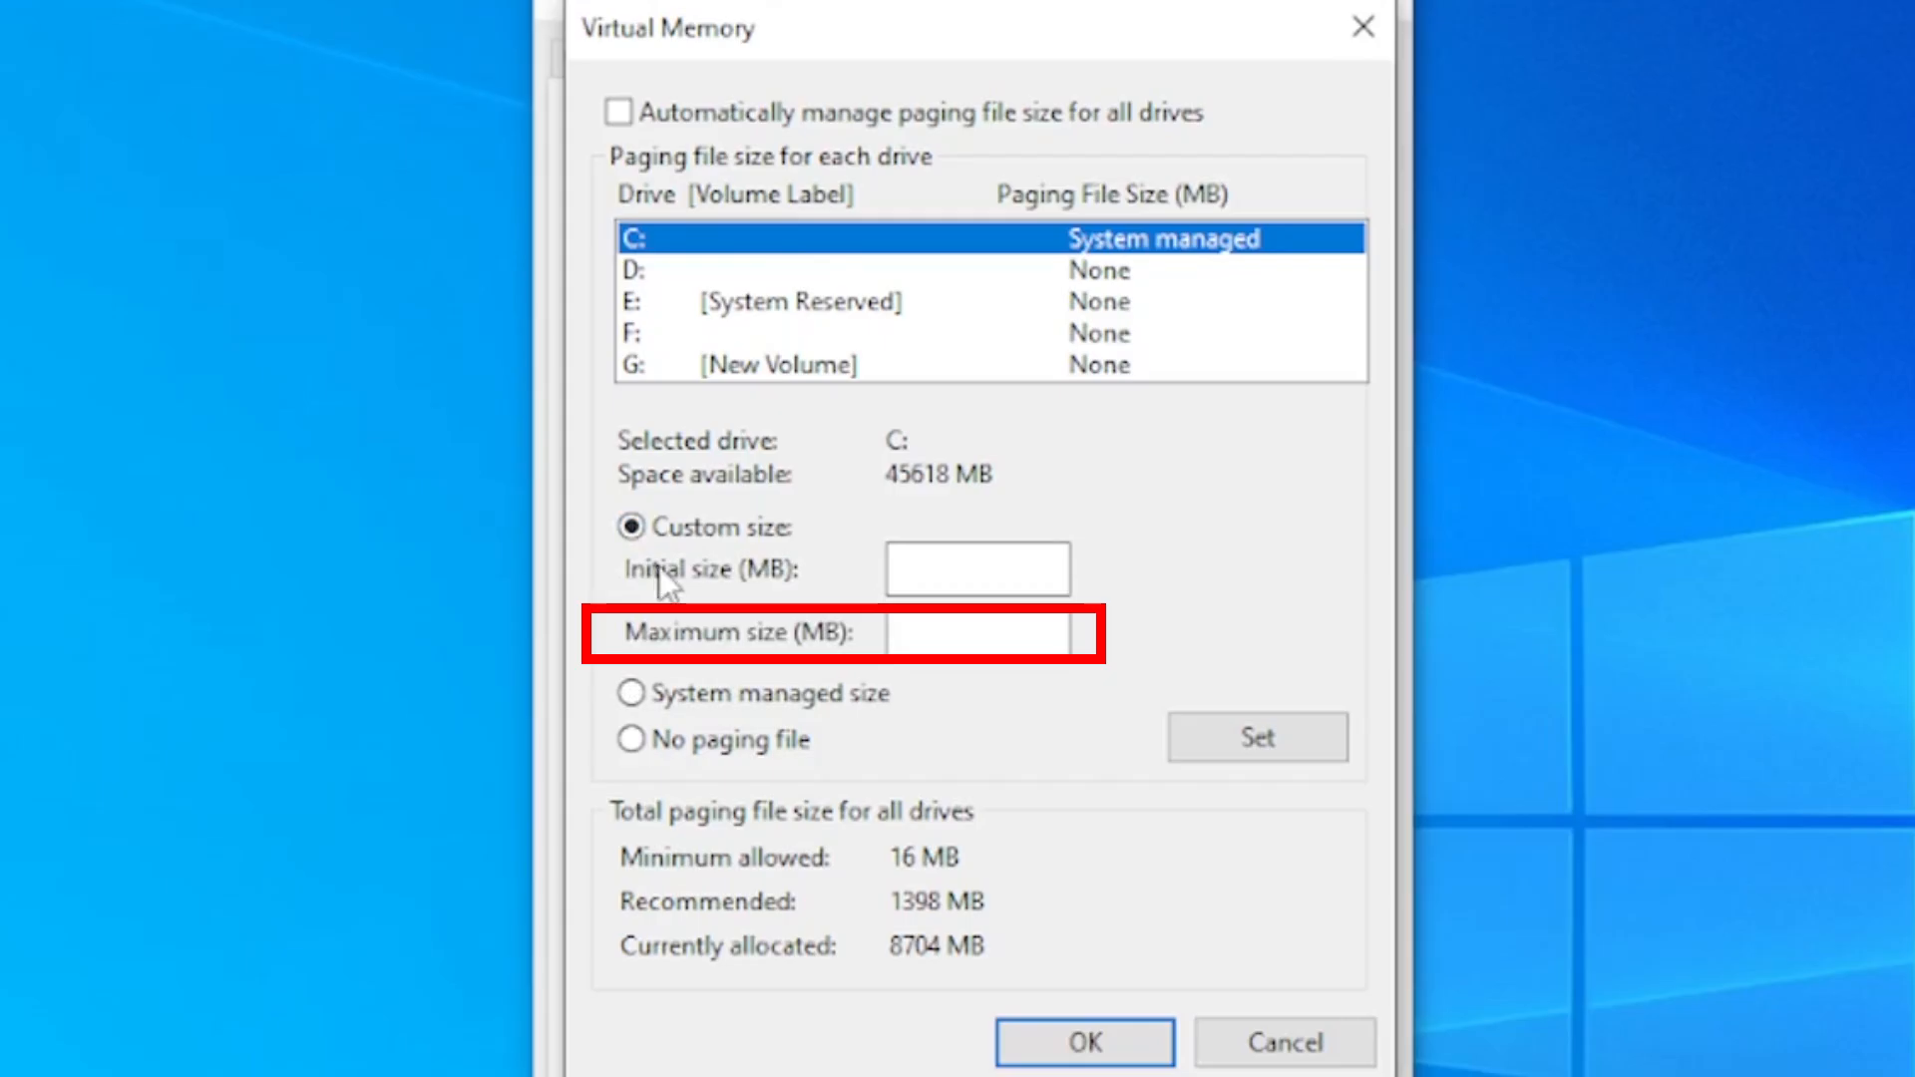
left_click(981, 565)
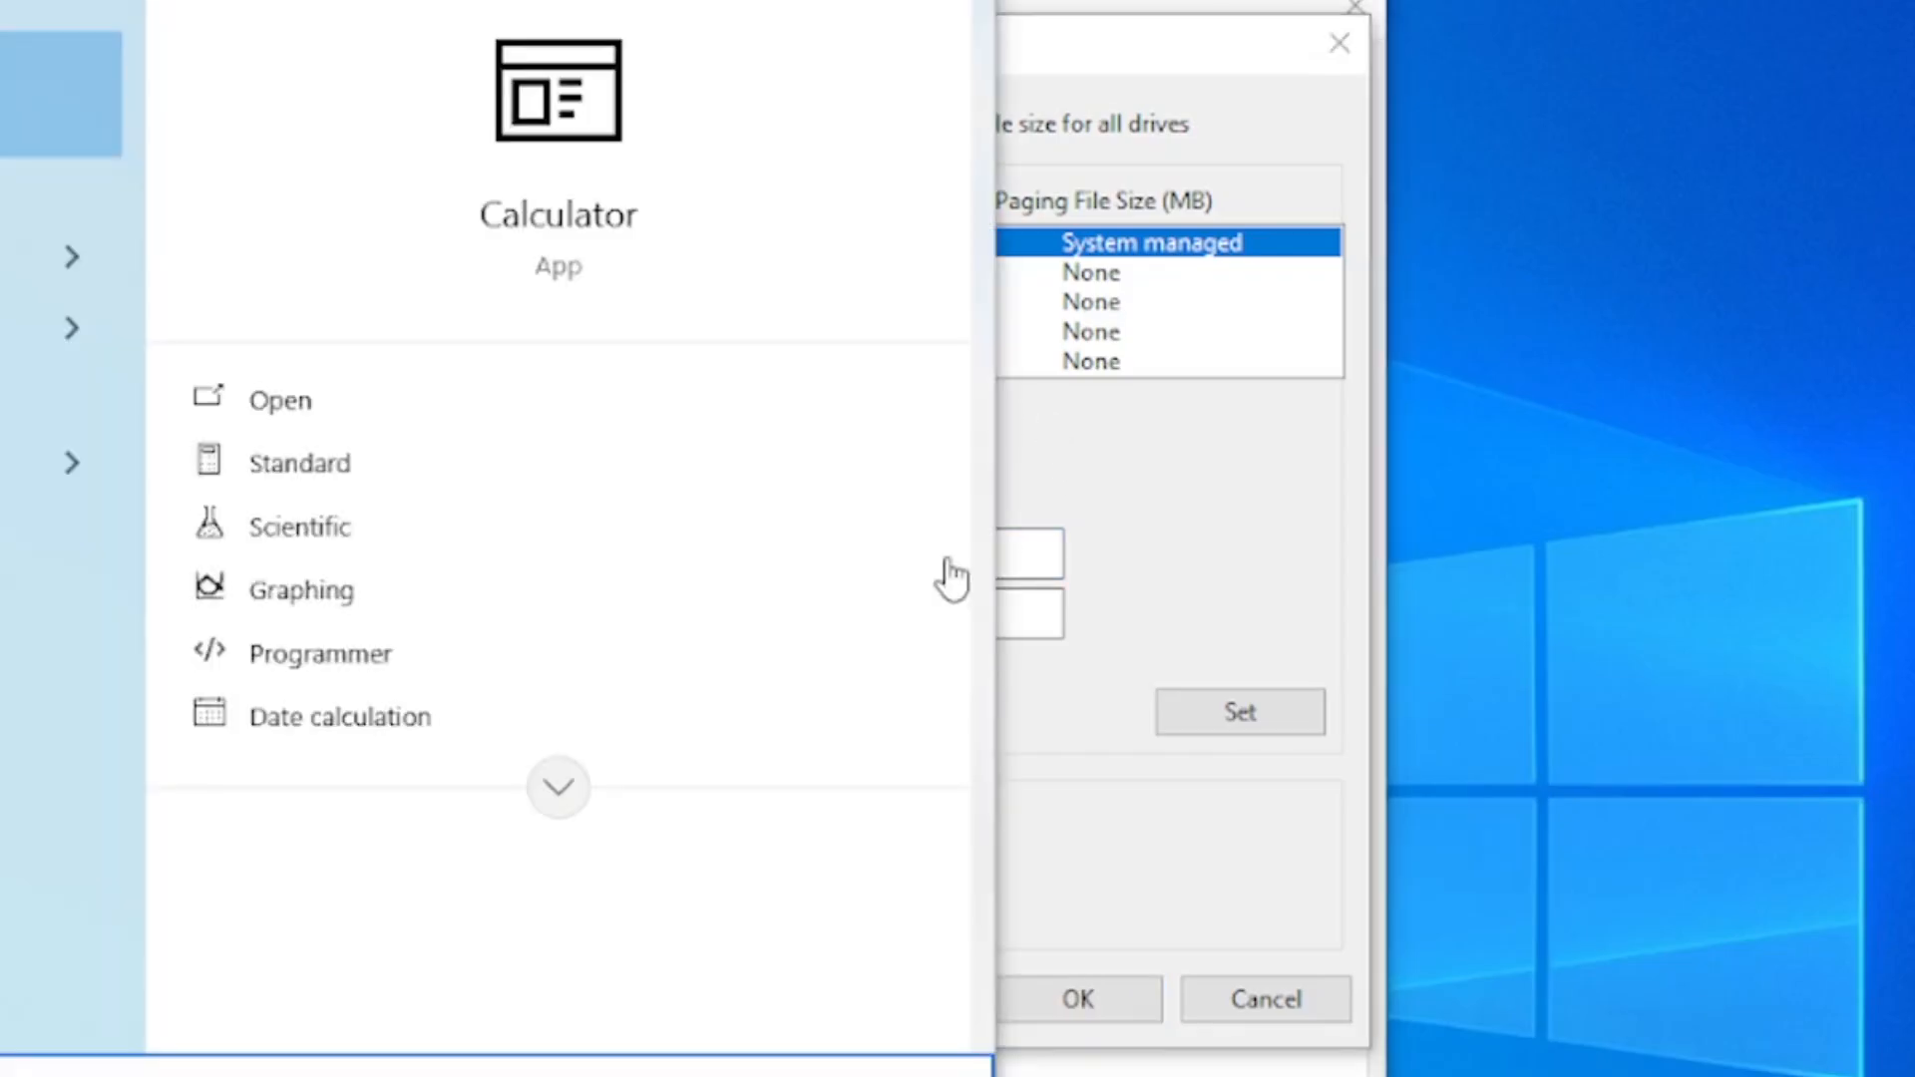
Open Calculator beside the Virtual Memory dialog and multiply 4 by 1024 to convert the RAM size to MB
key("Return")
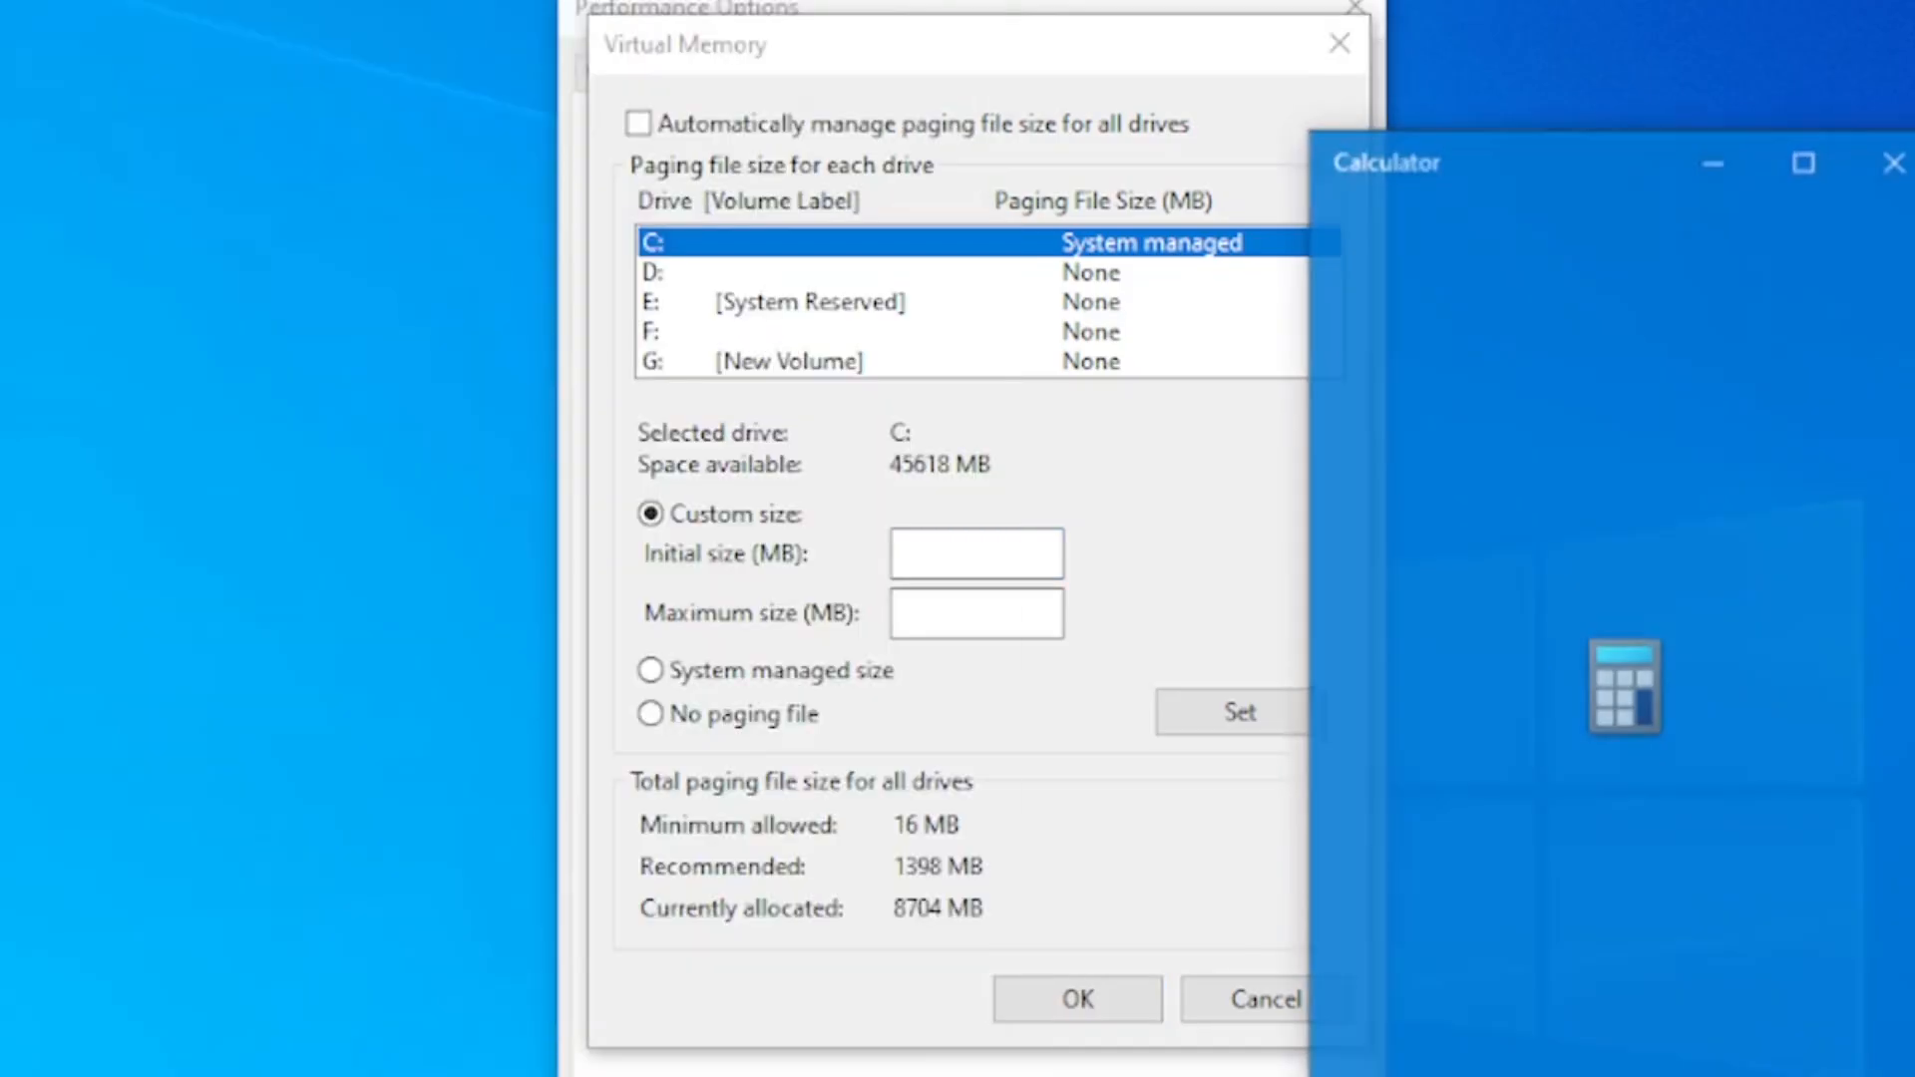
left_click_drag(1566, 145, 1687, 58)
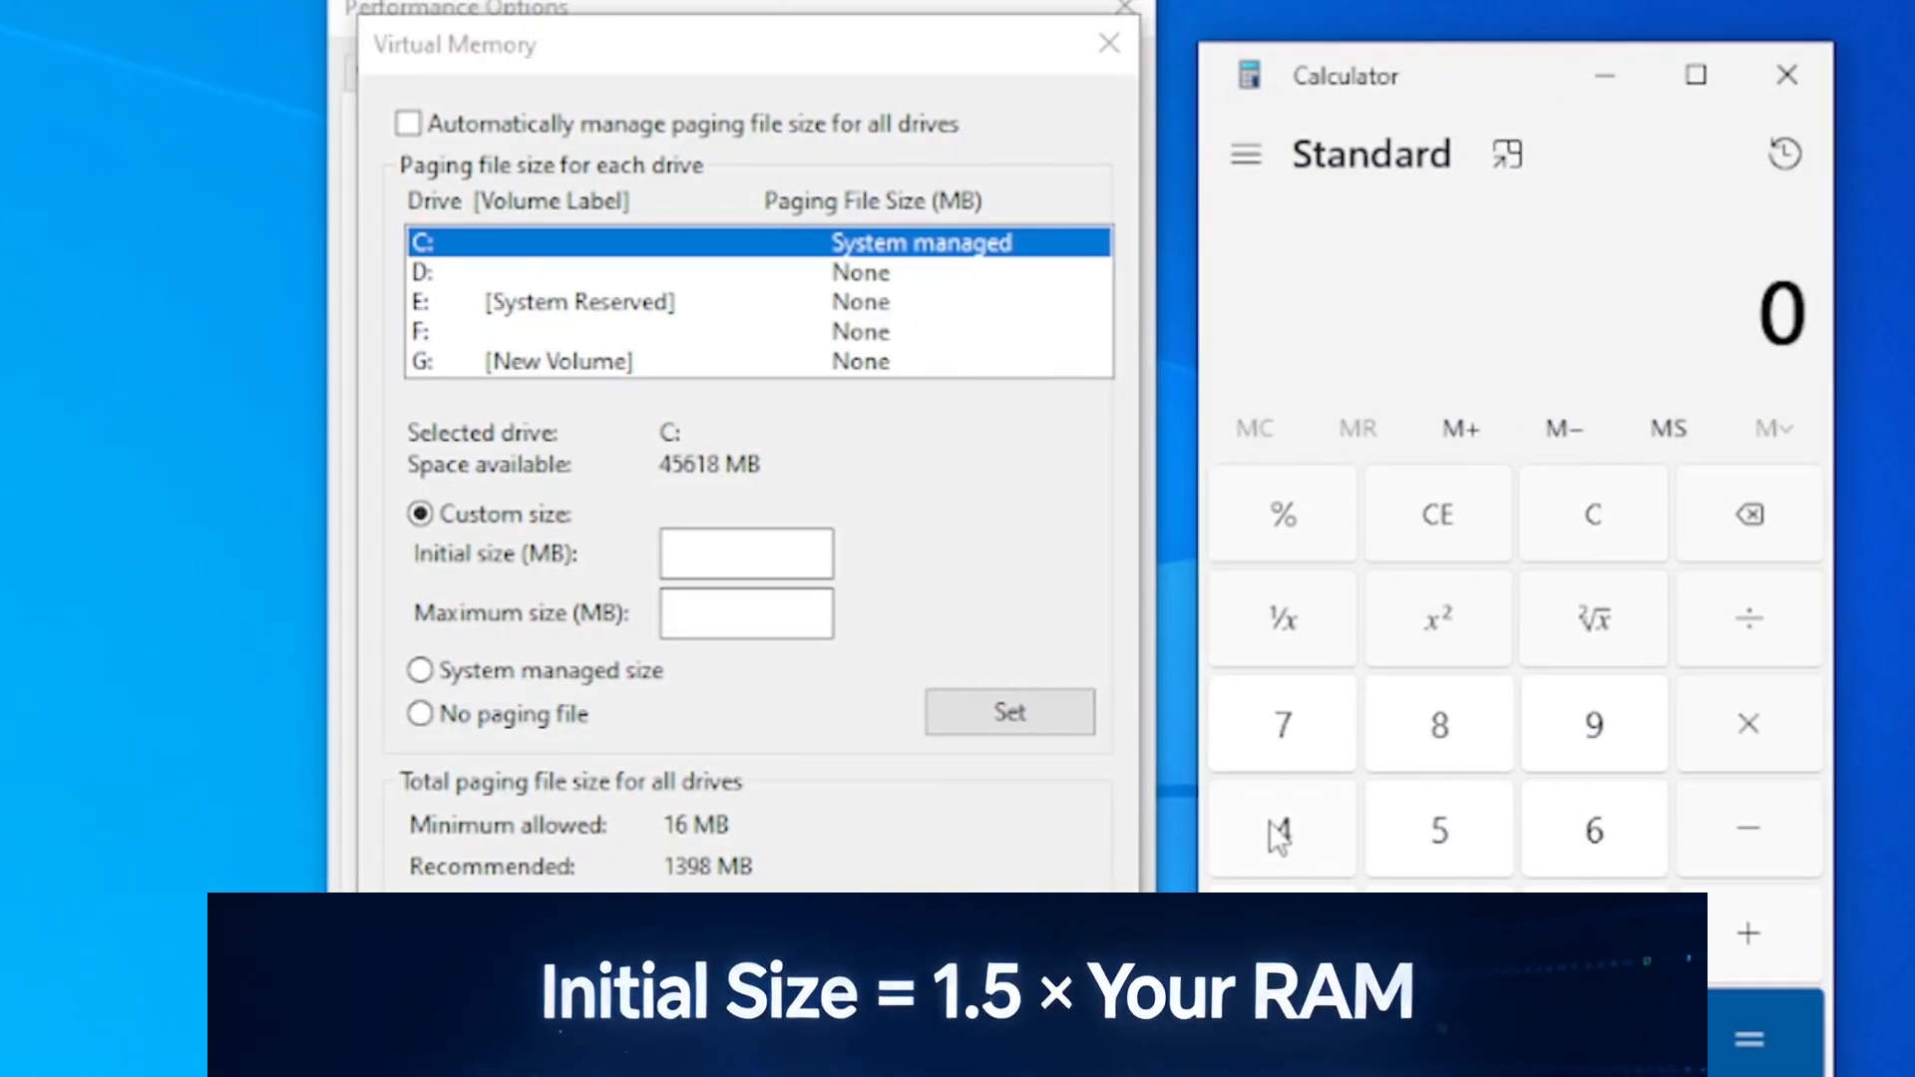
left_click(1277, 831)
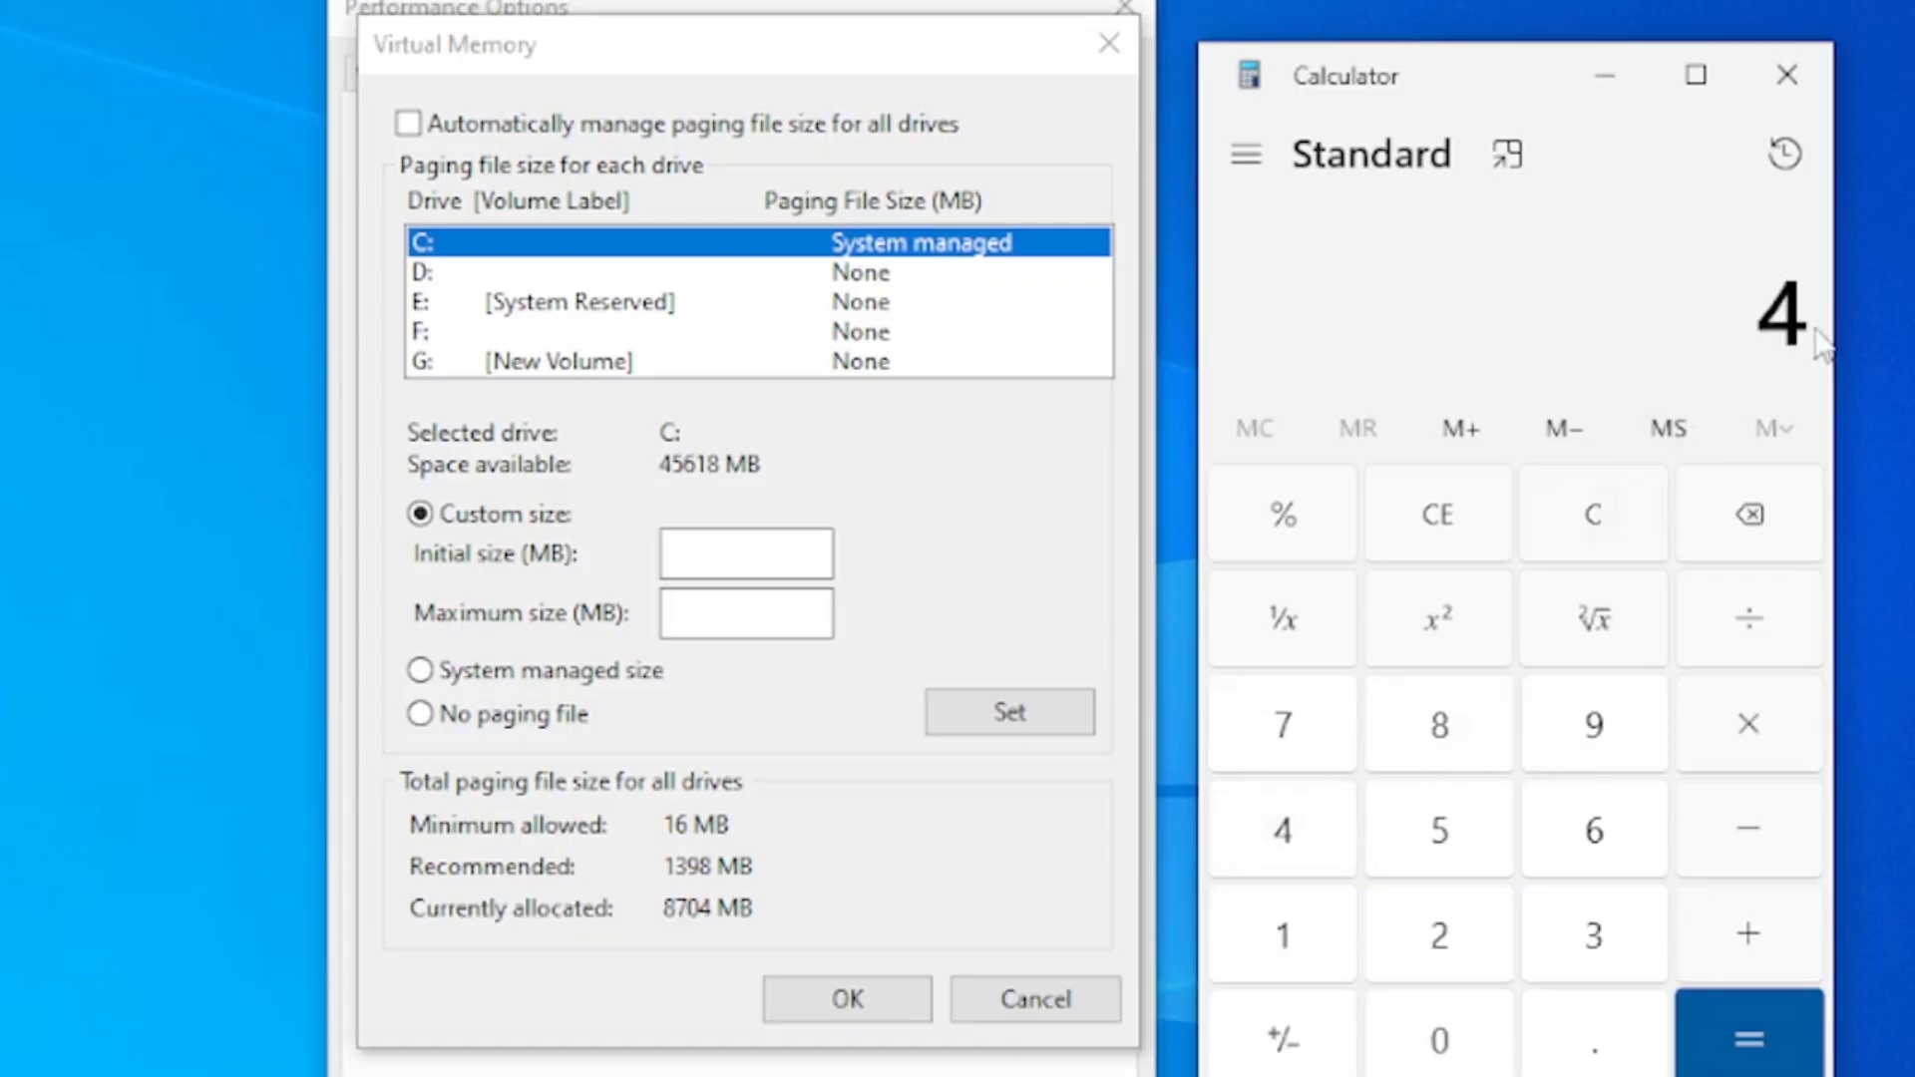
left_click_drag(1765, 317, 1877, 319)
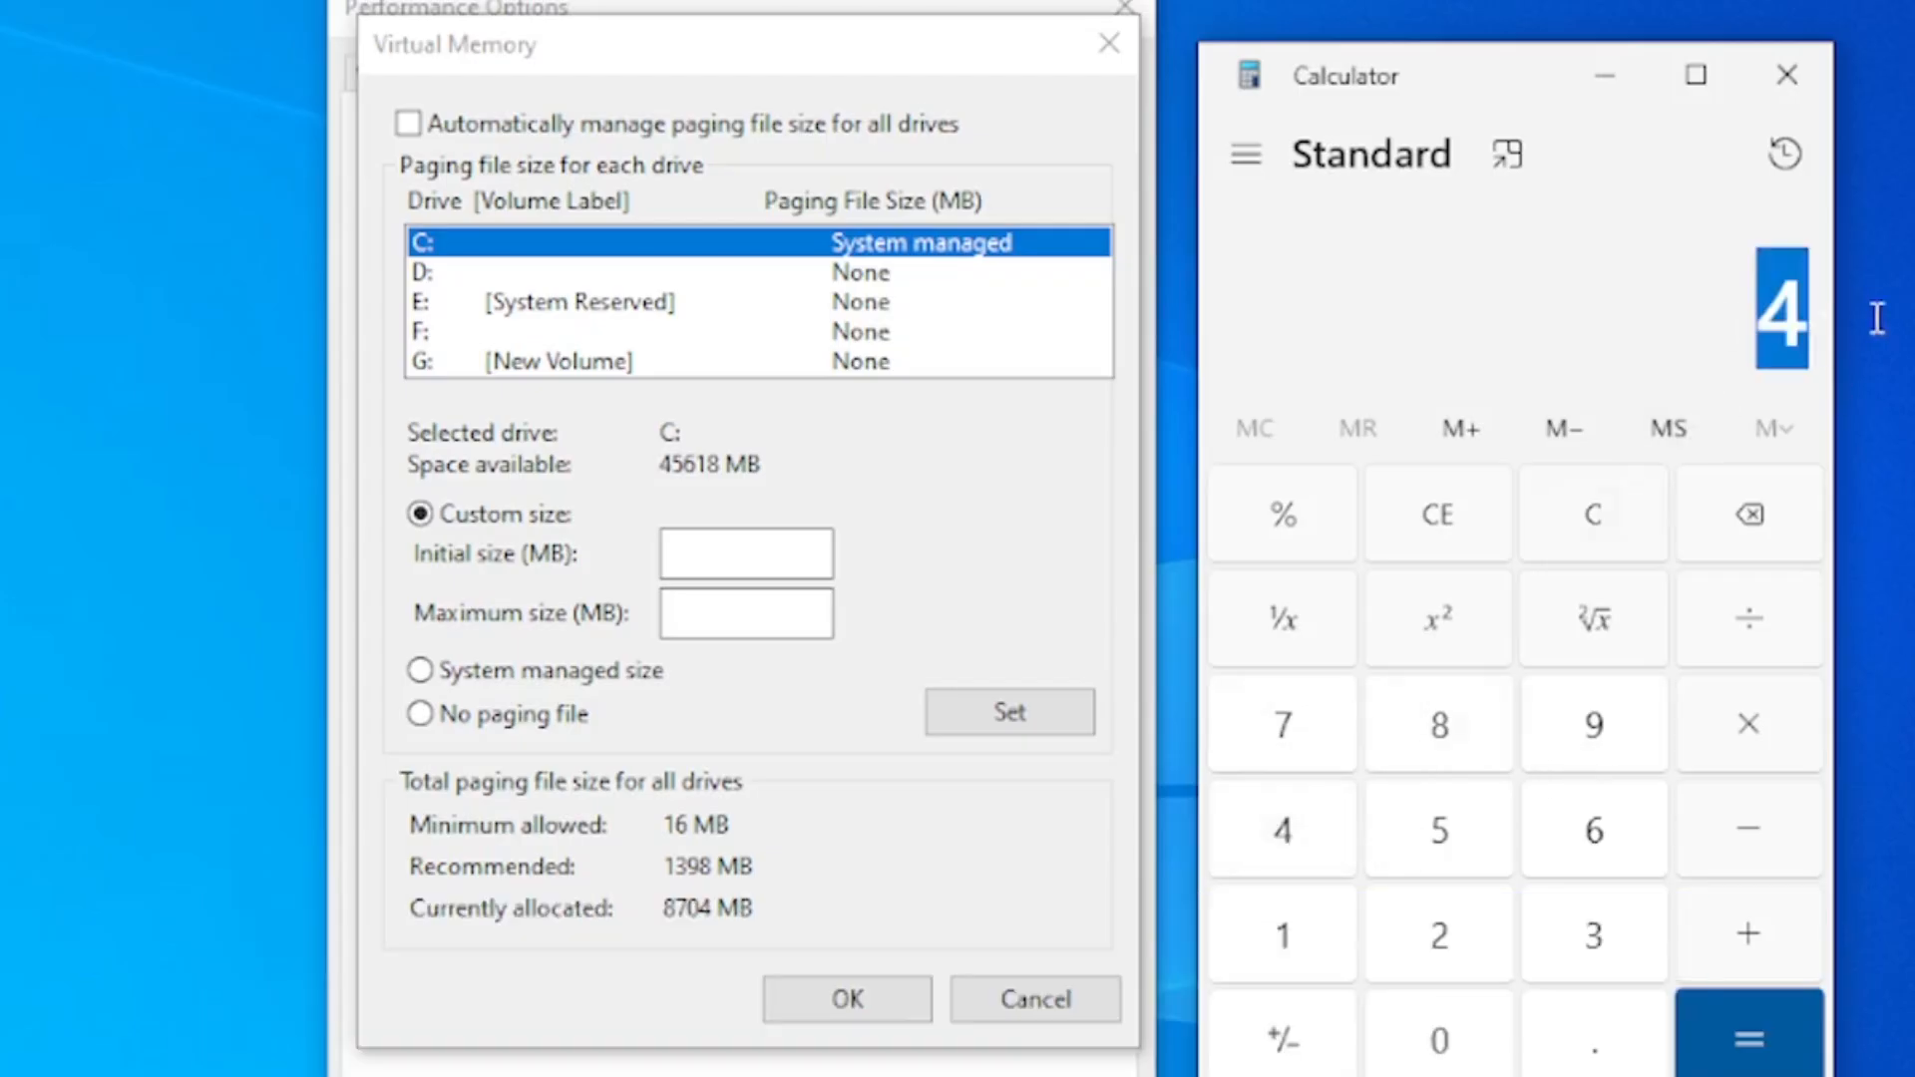
left_click(1733, 323)
left_click(1749, 727)
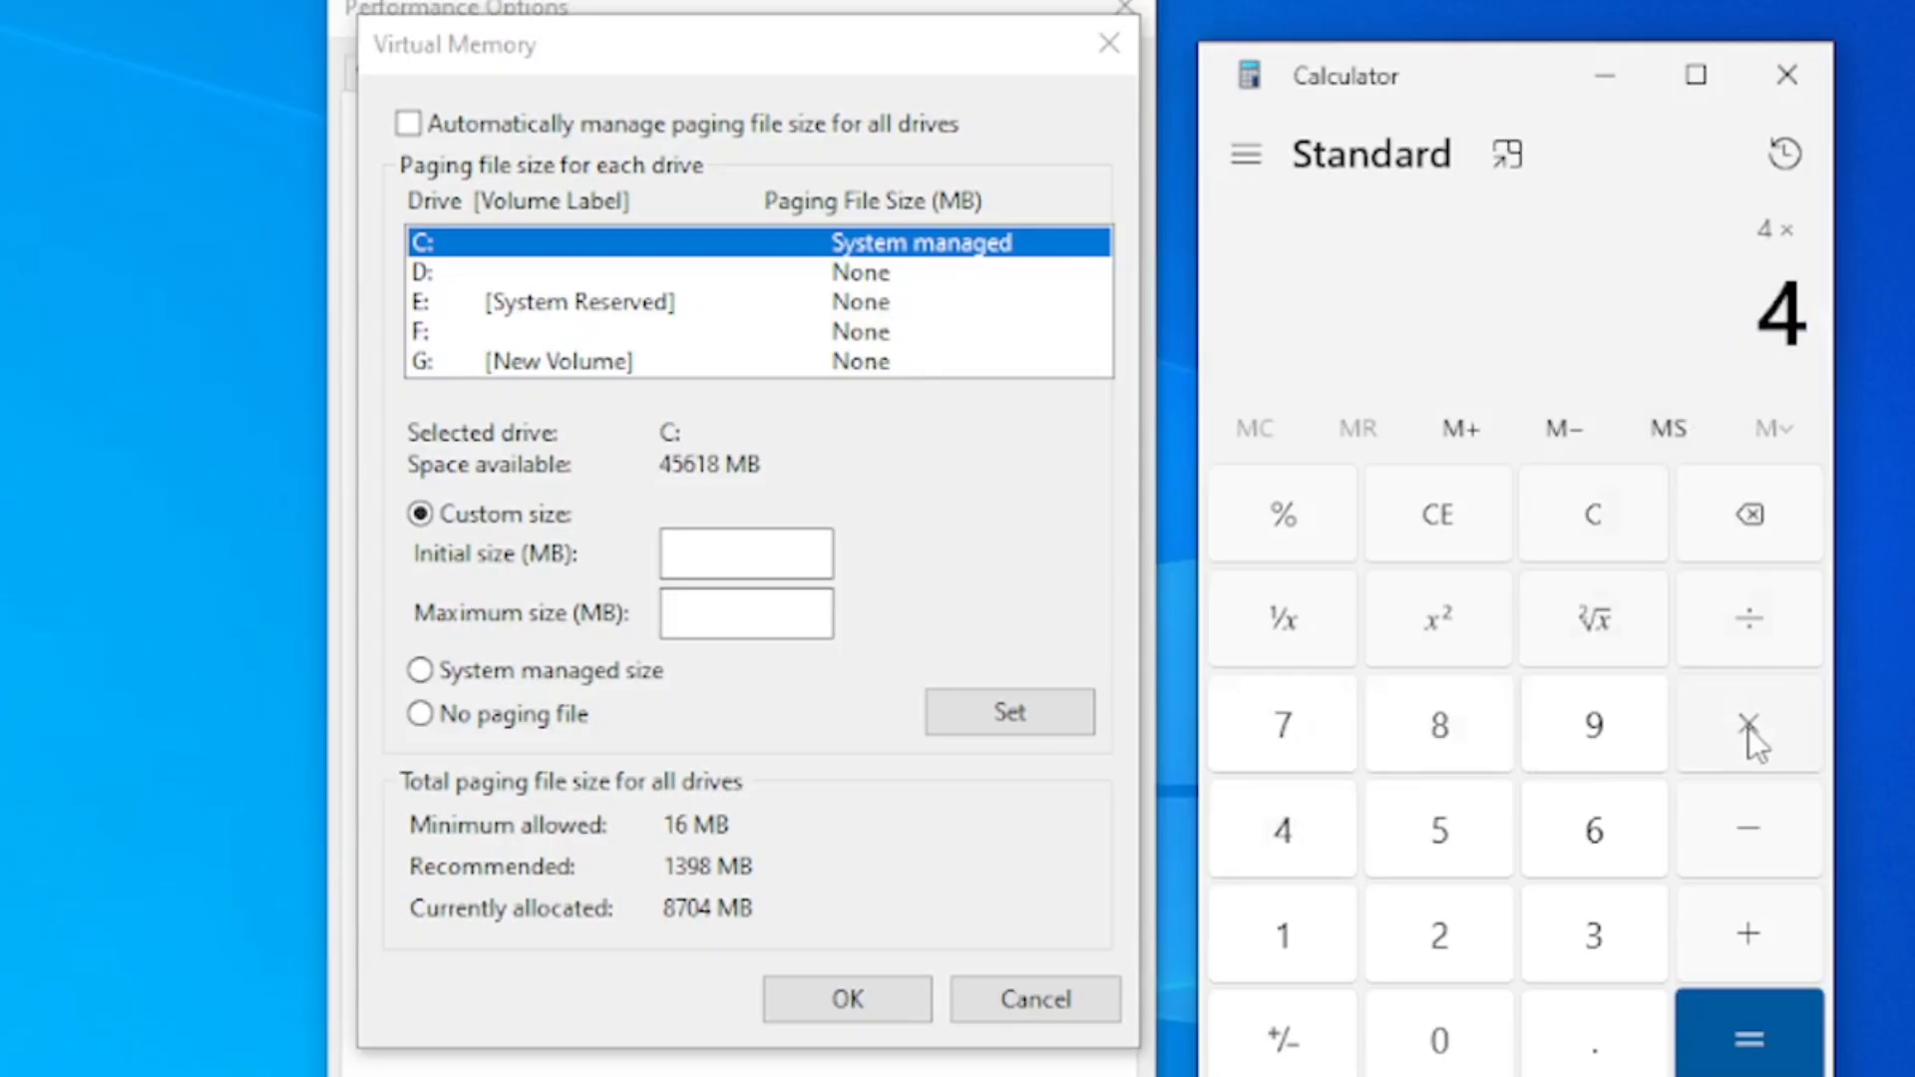
left_click(1322, 915)
left_click(1439, 1035)
left_click(1472, 935)
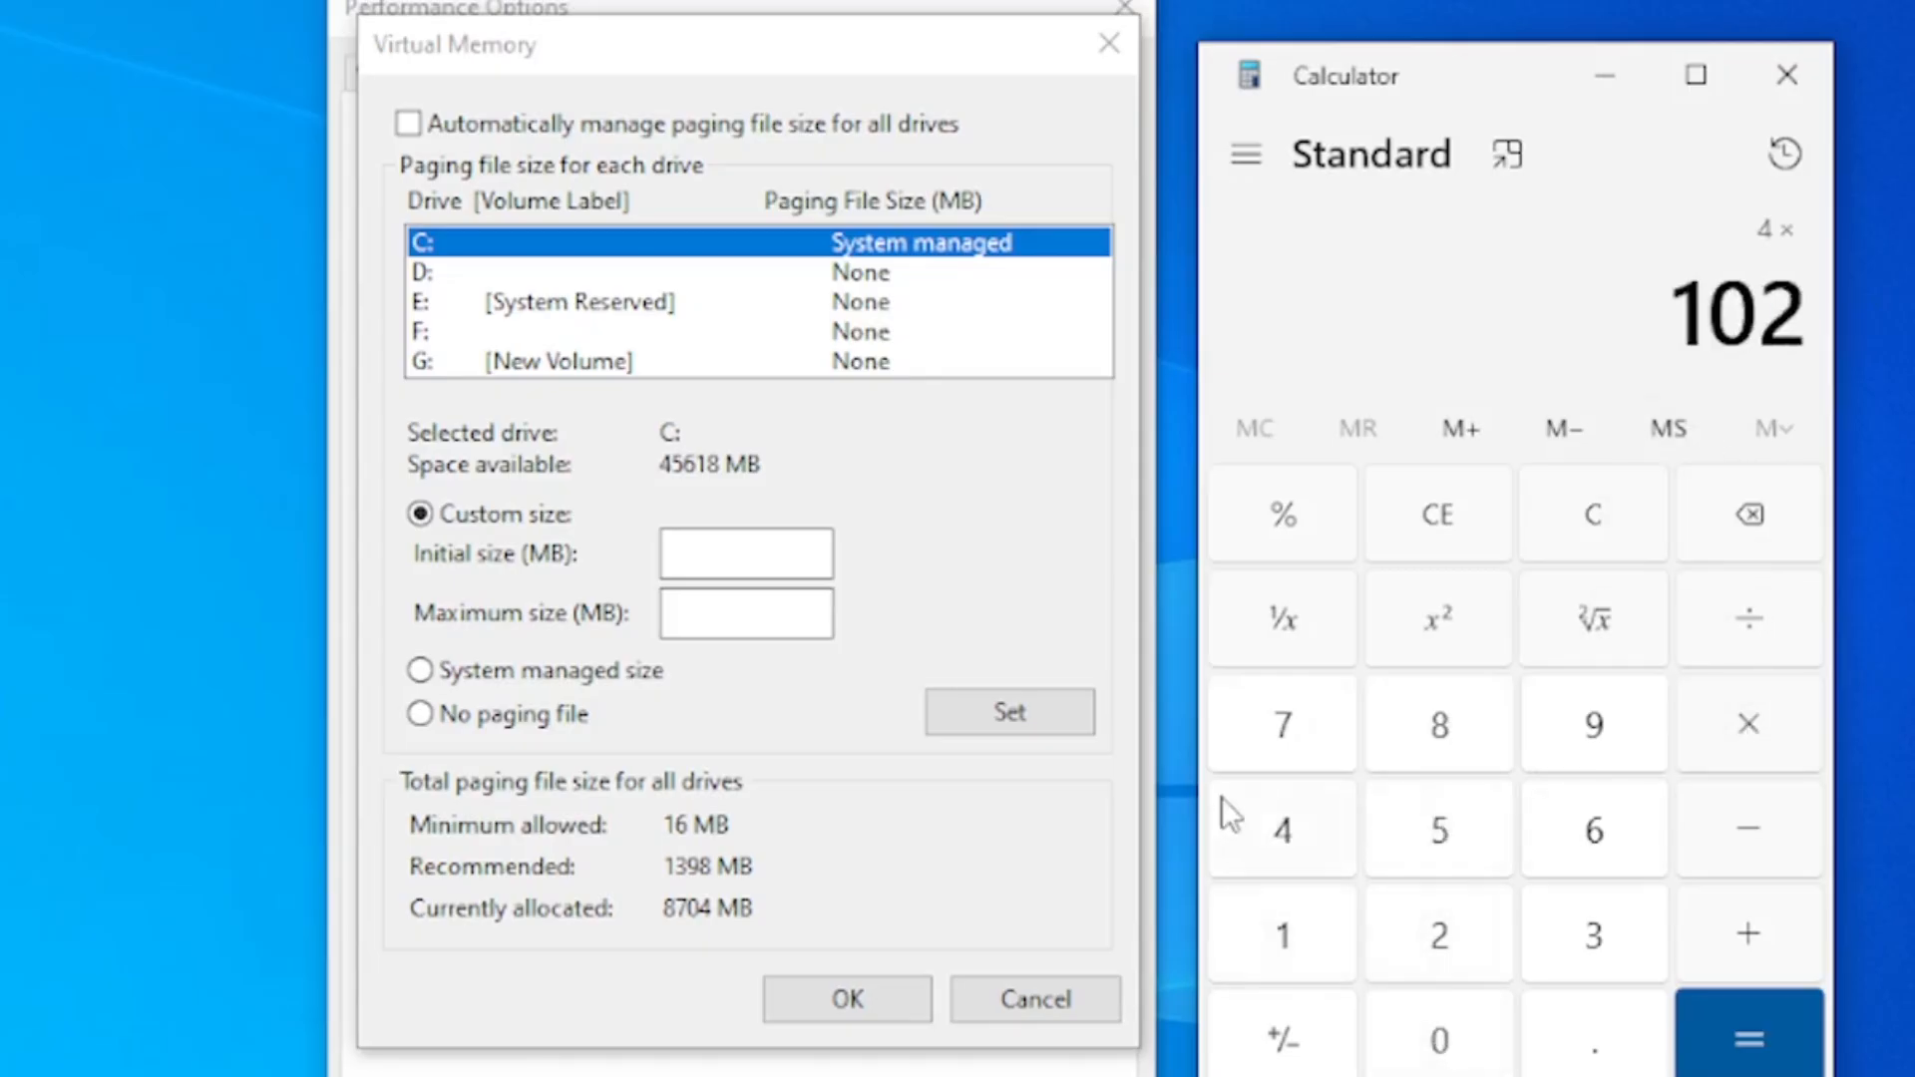
left_click(1280, 825)
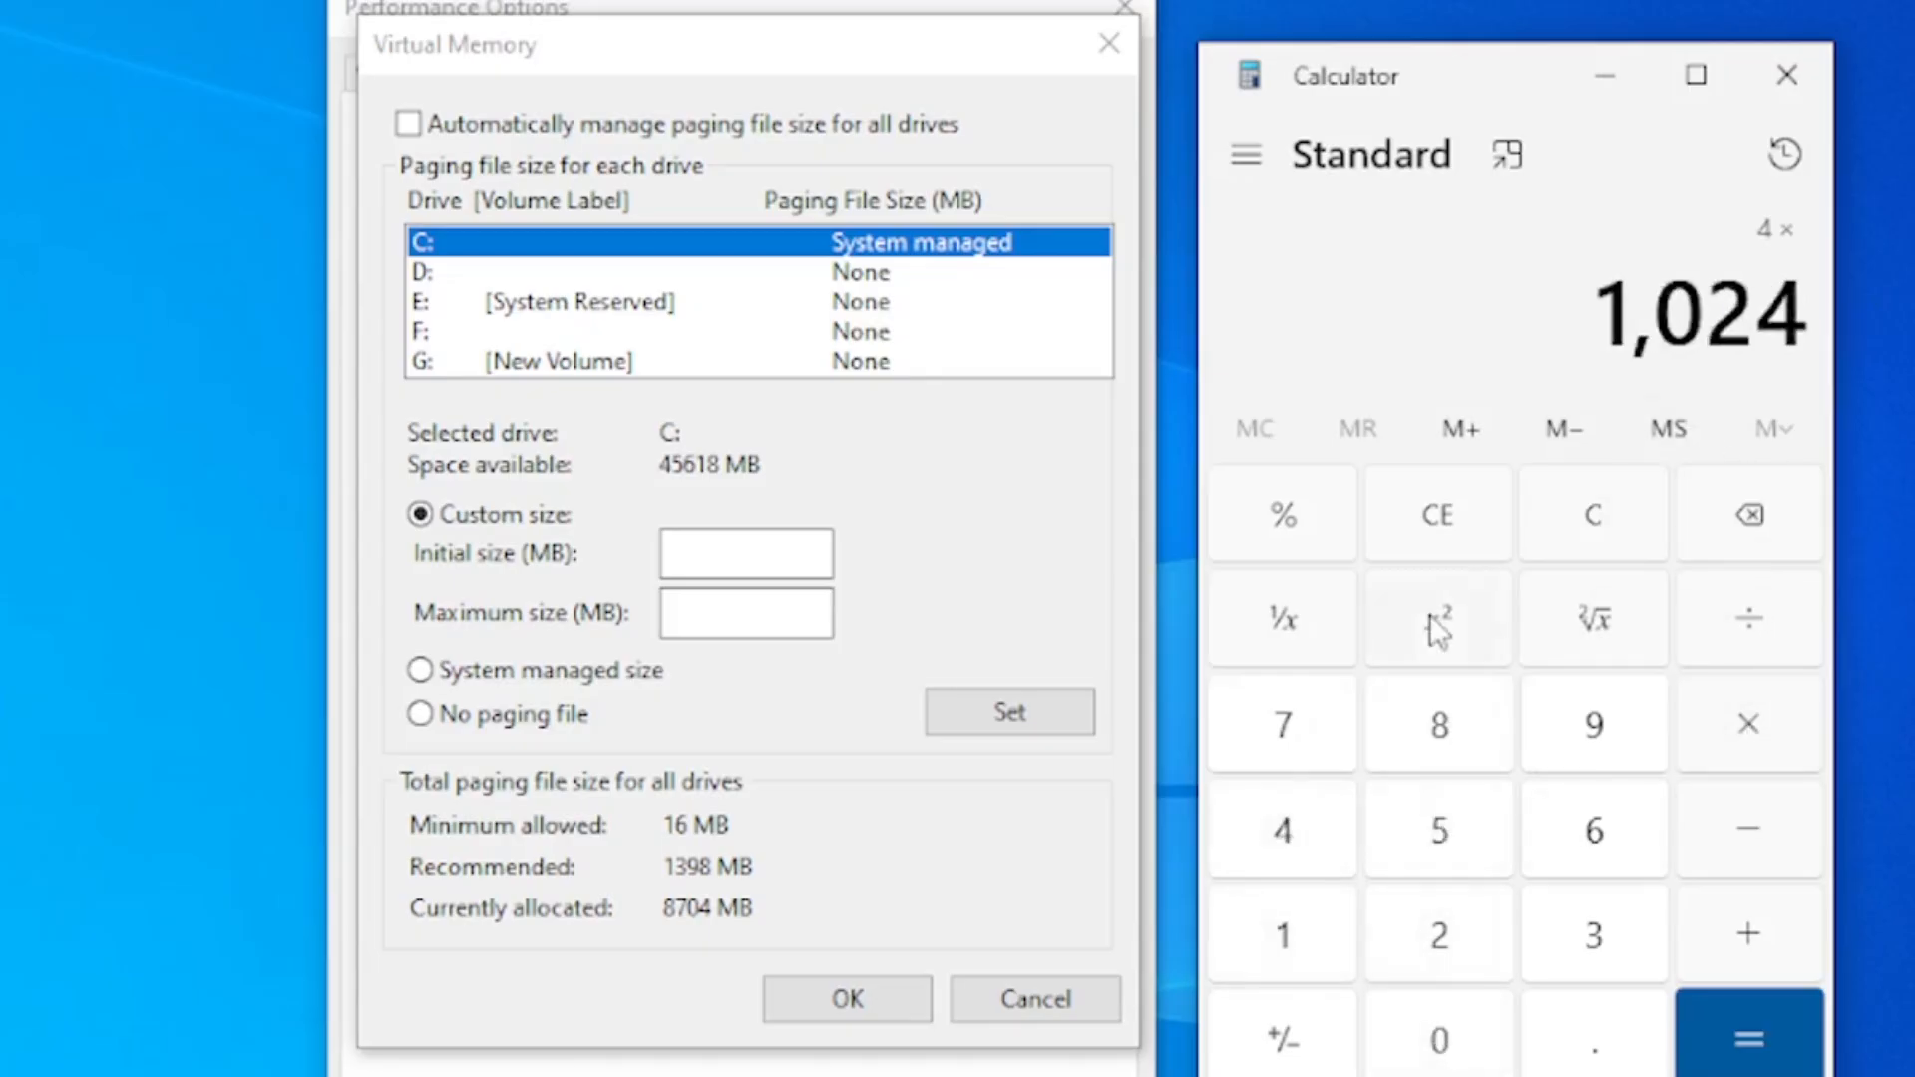
left_click(1763, 1059)
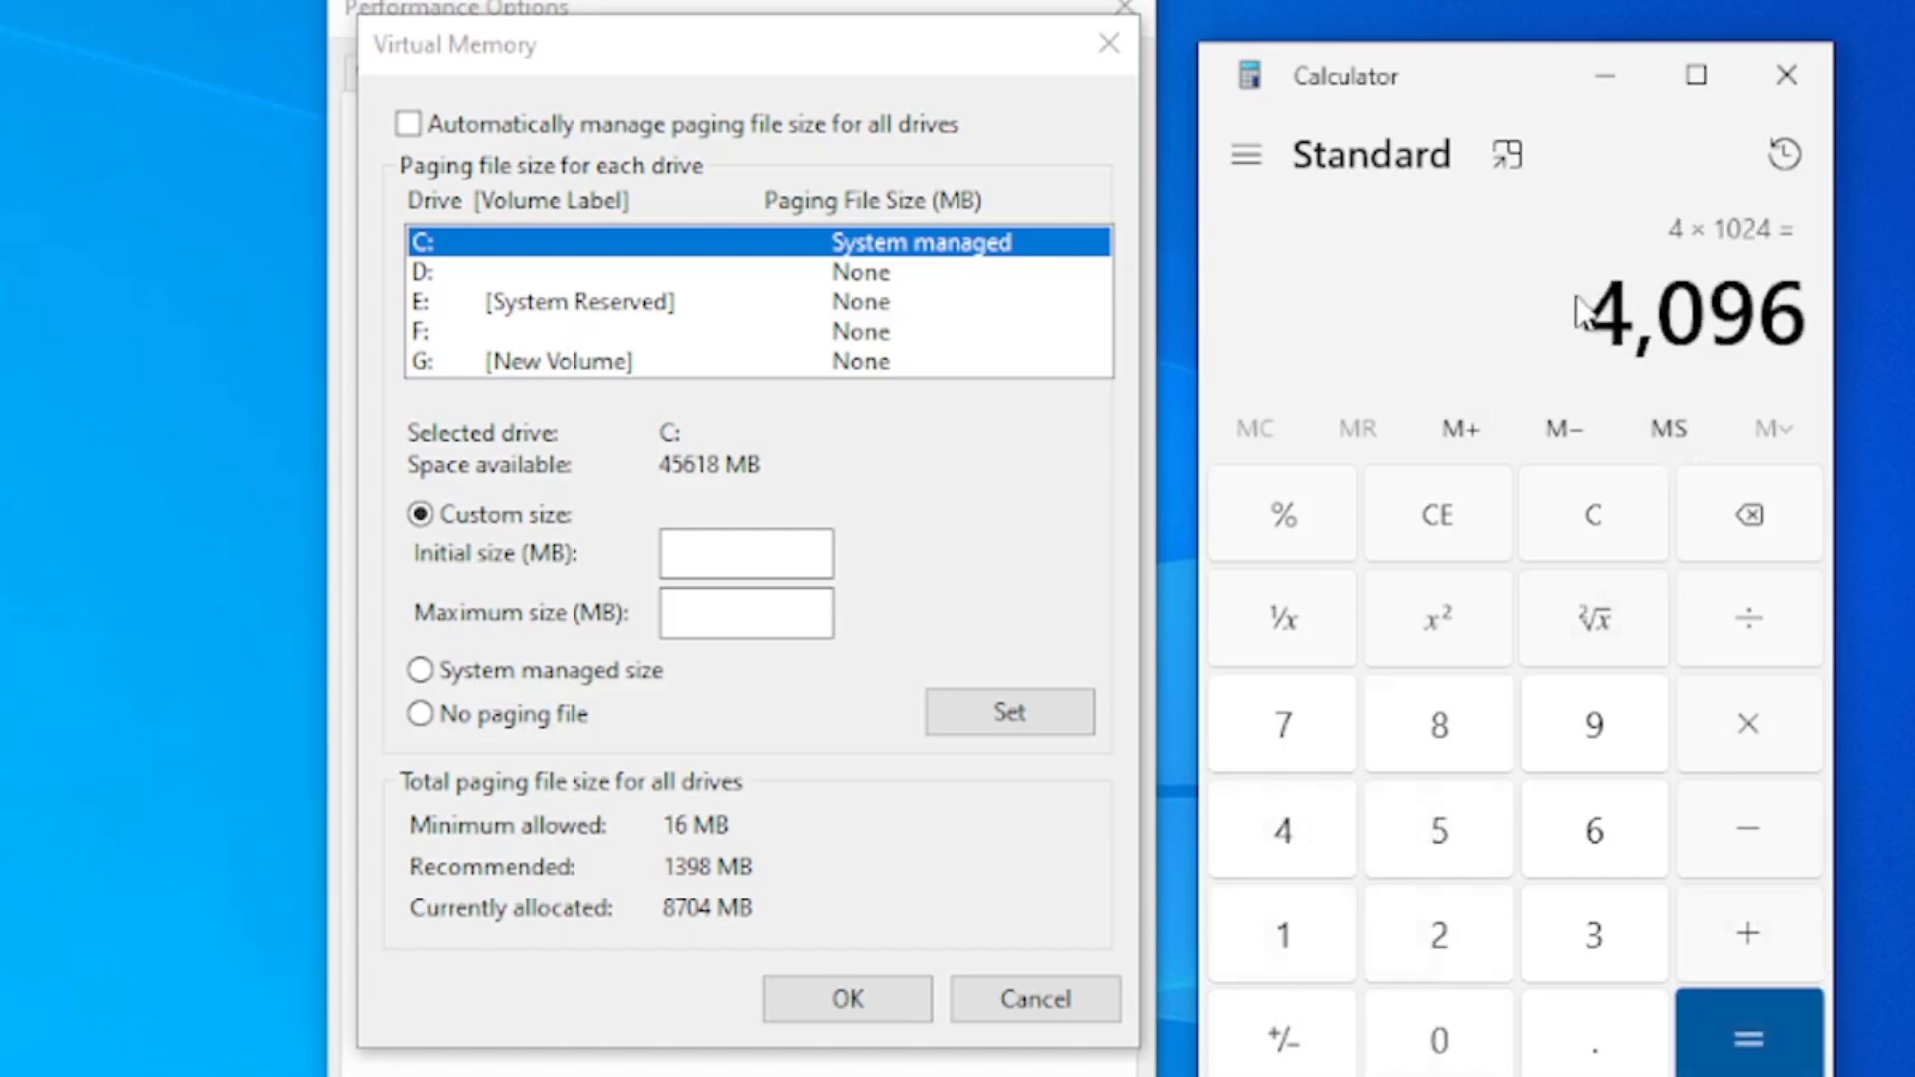
Multiply the RAM size in MB by 1.5 to get the initial paging file size
left_click(1765, 723)
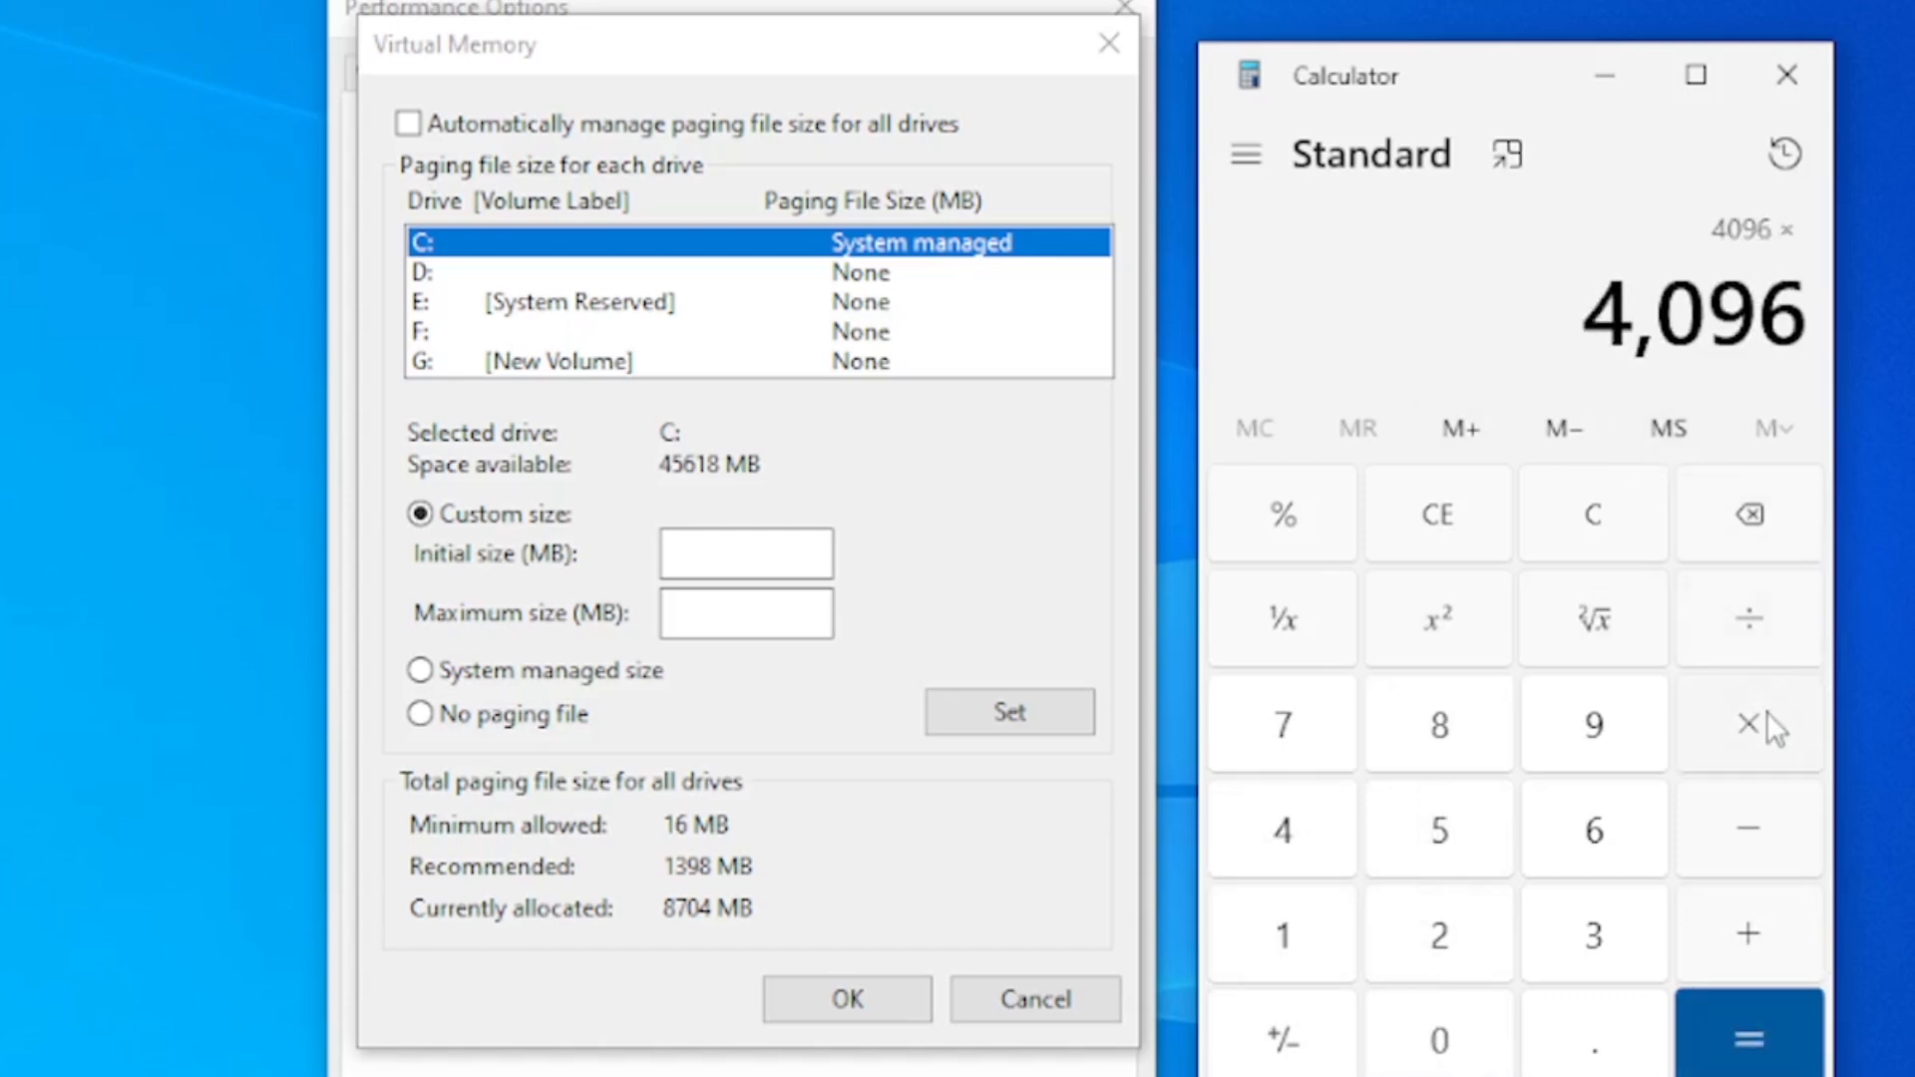
left_click(1292, 959)
left_click(1606, 1045)
left_click(1439, 829)
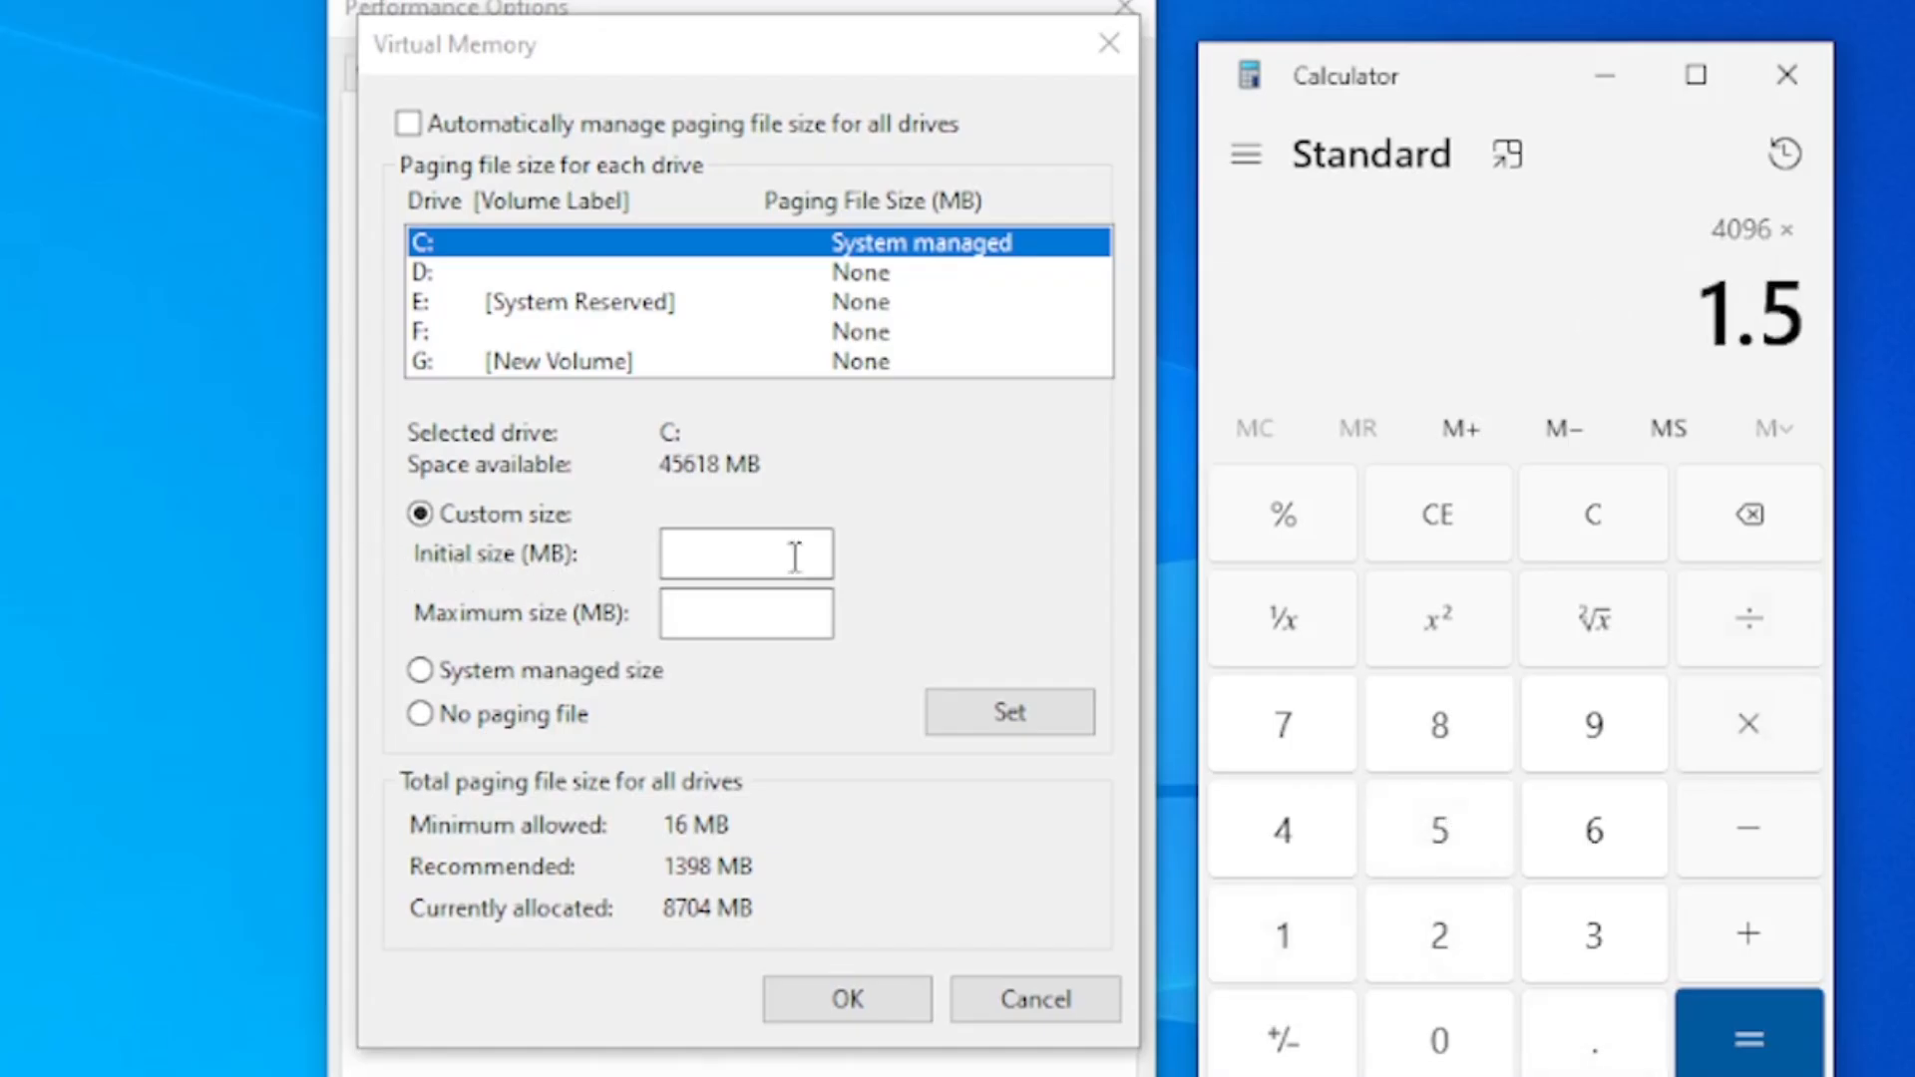
left_click(1770, 1027)
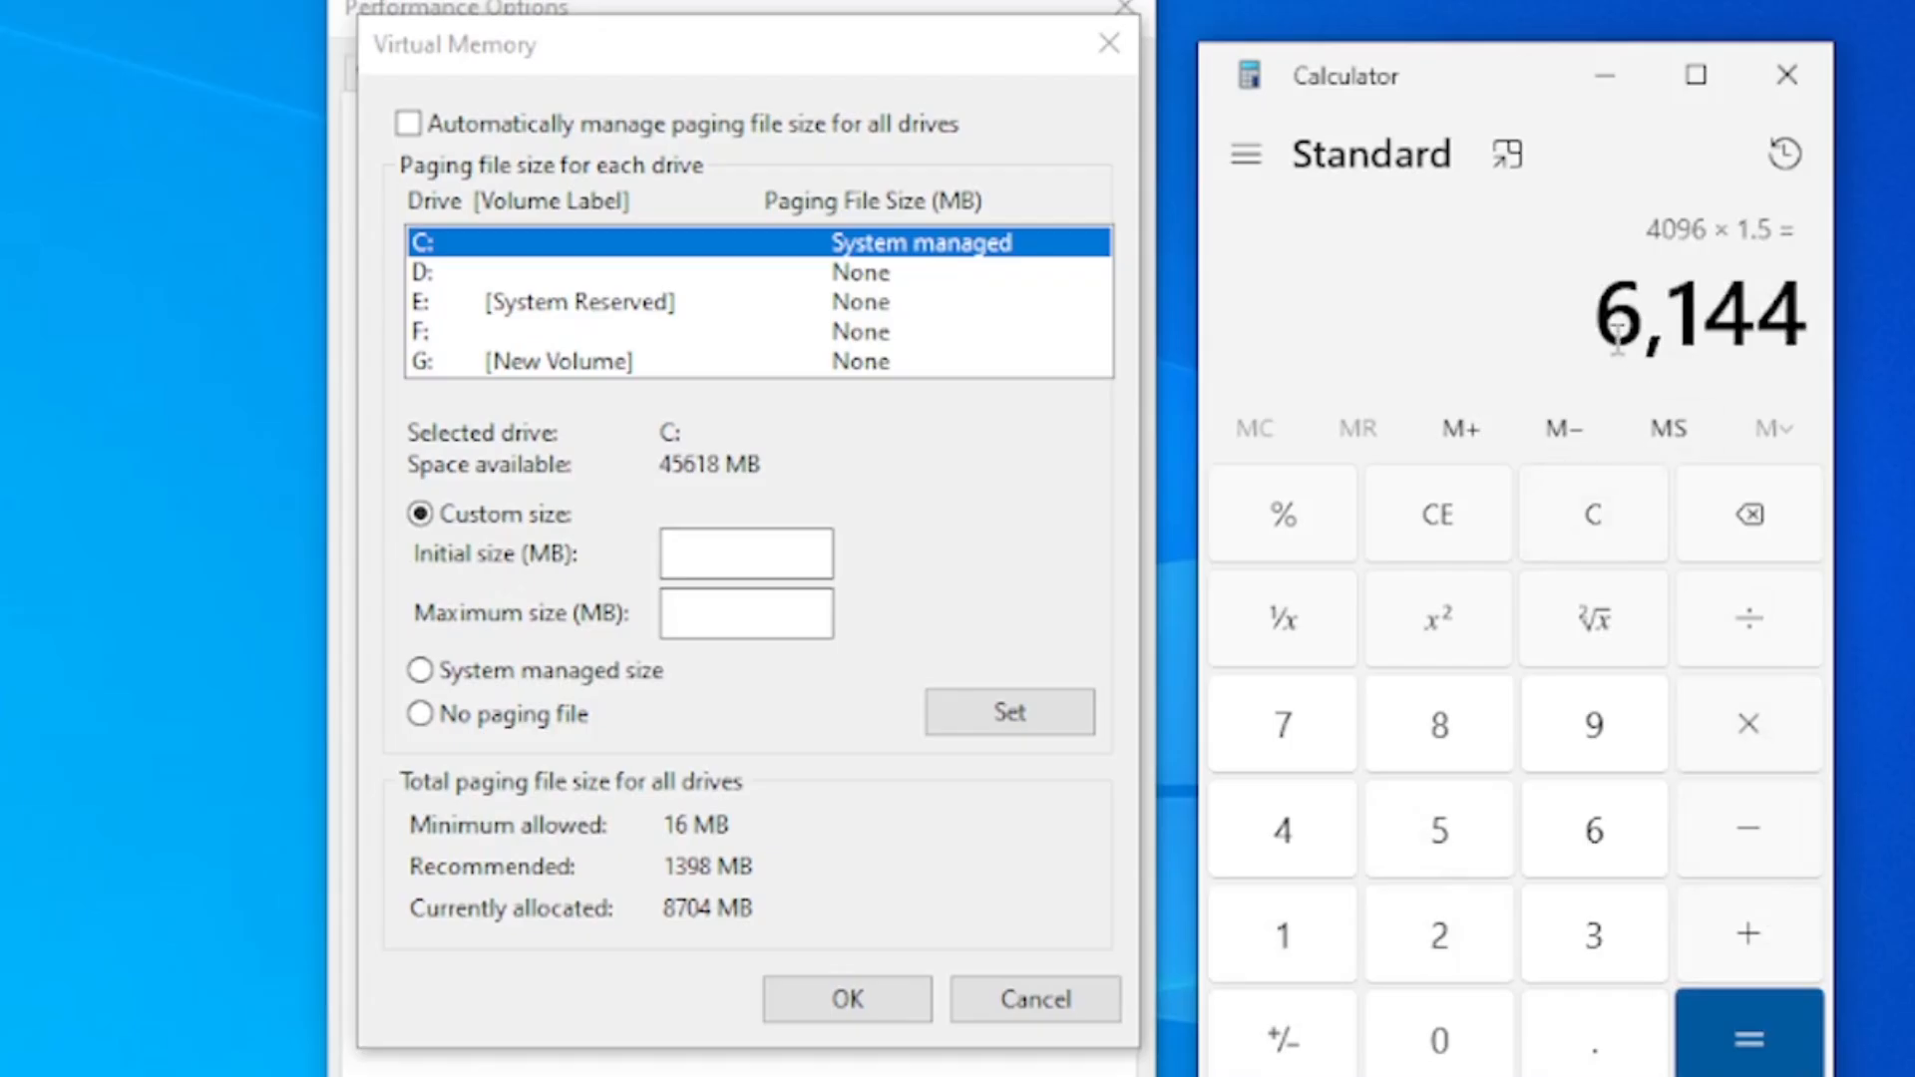
Copy the calculated 6,144 into the initial size (MB) for drive C:
left_click_drag(1620, 344, 1785, 349)
left_click_drag(1600, 312, 1817, 339)
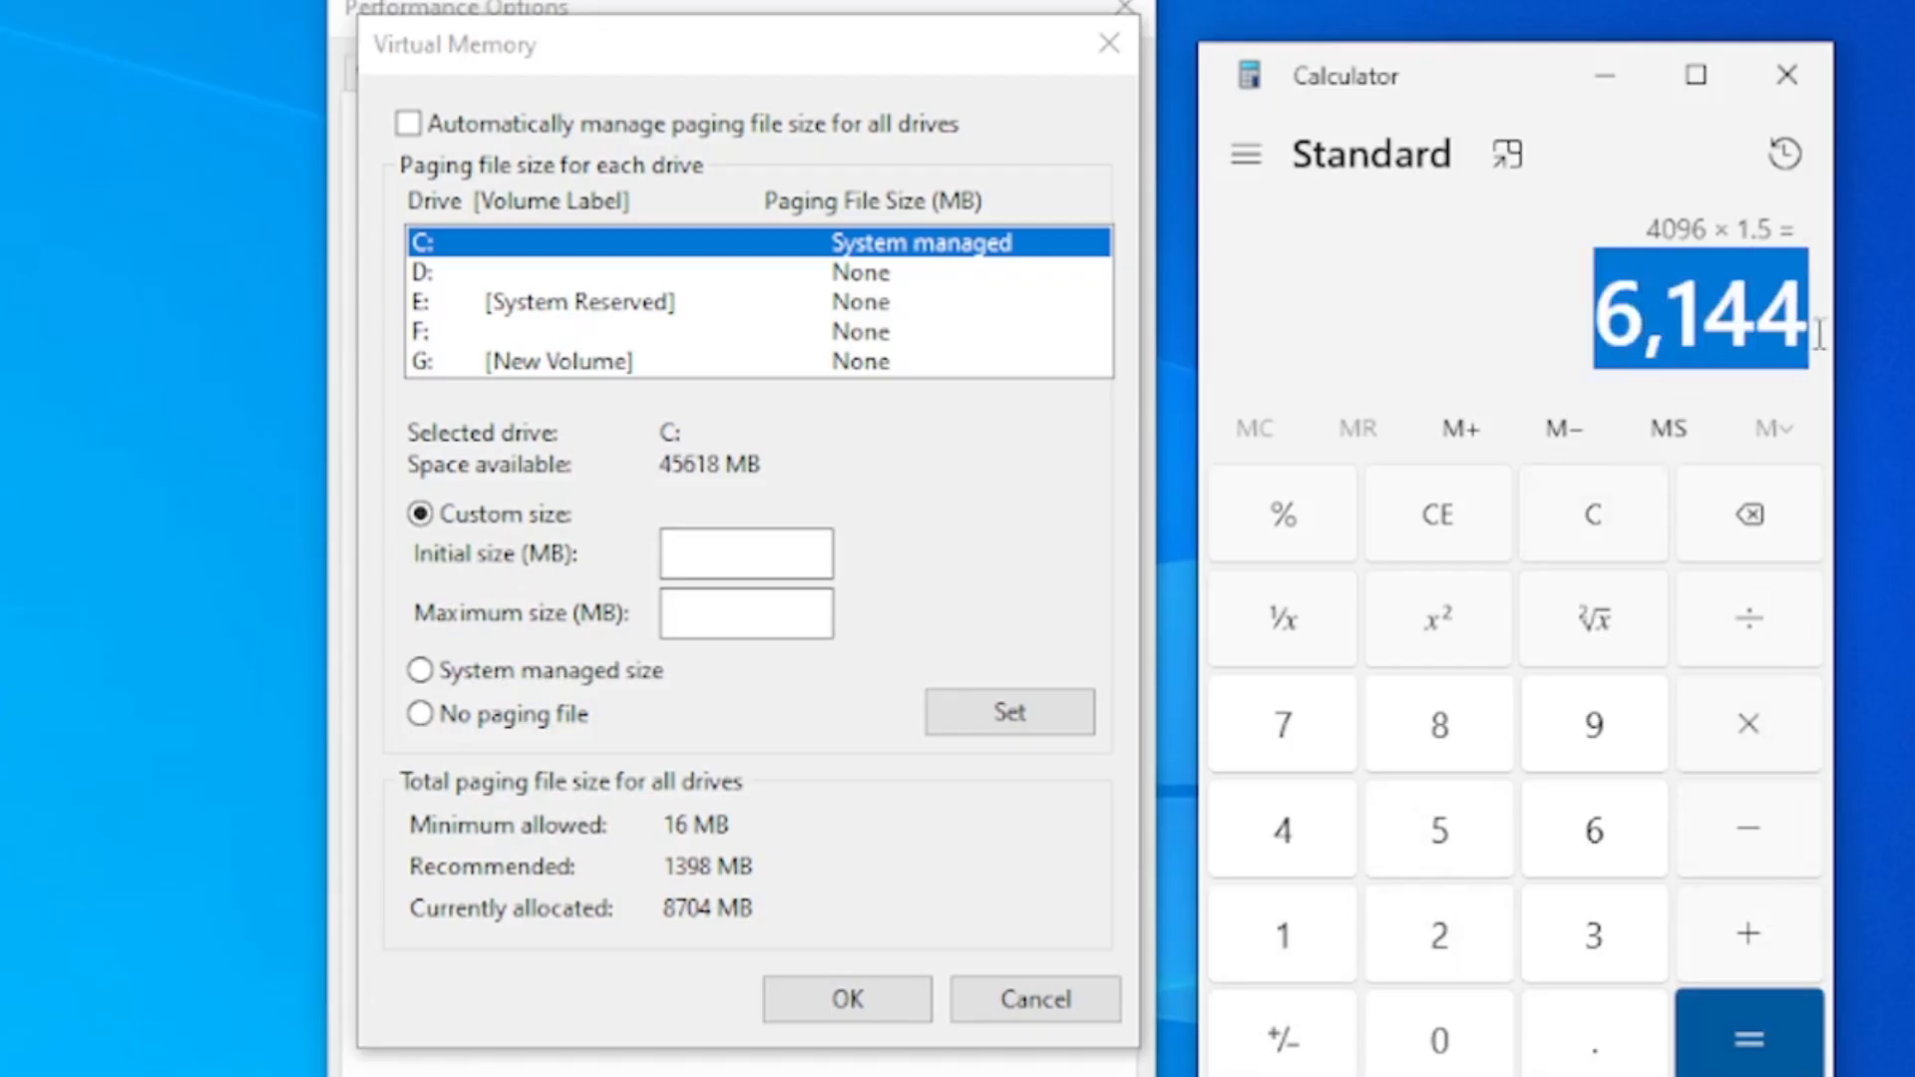
right_click(1739, 312)
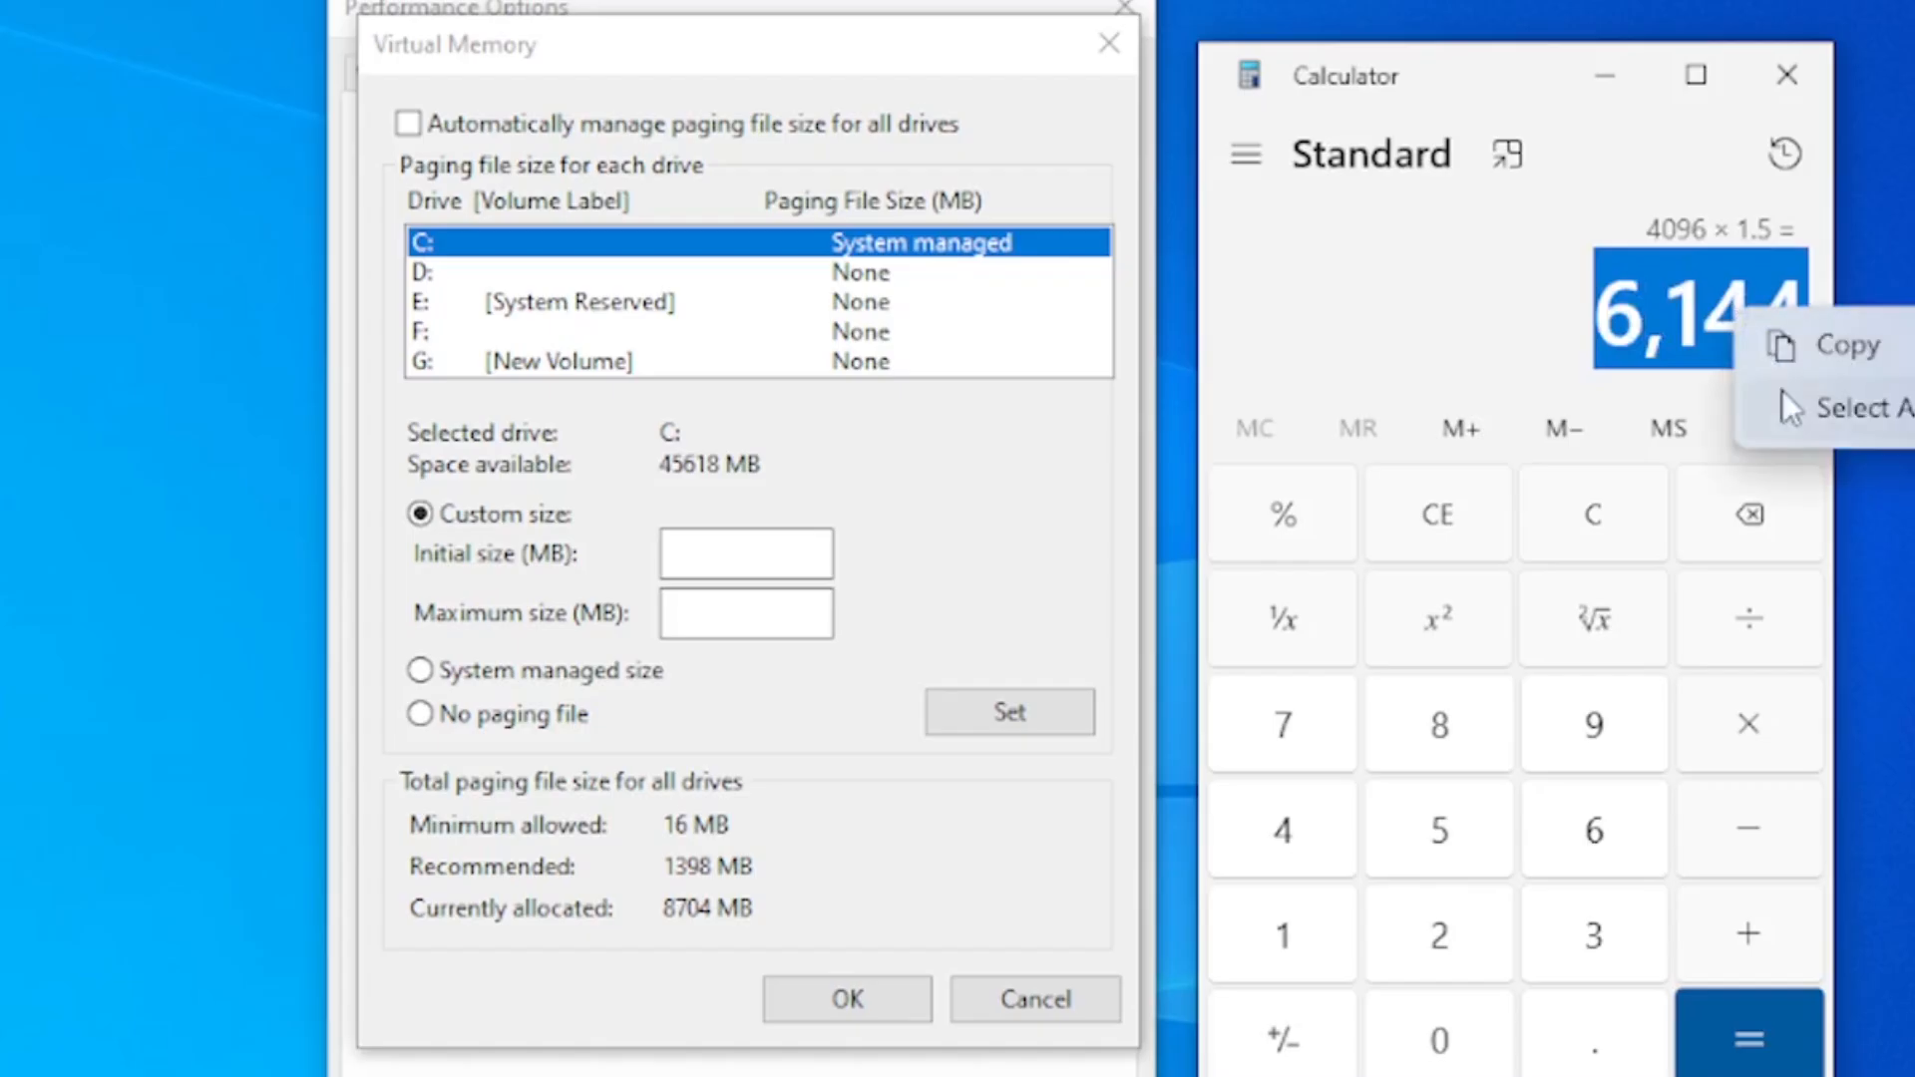
left_click(1823, 351)
left_click(771, 550)
right_click(794, 565)
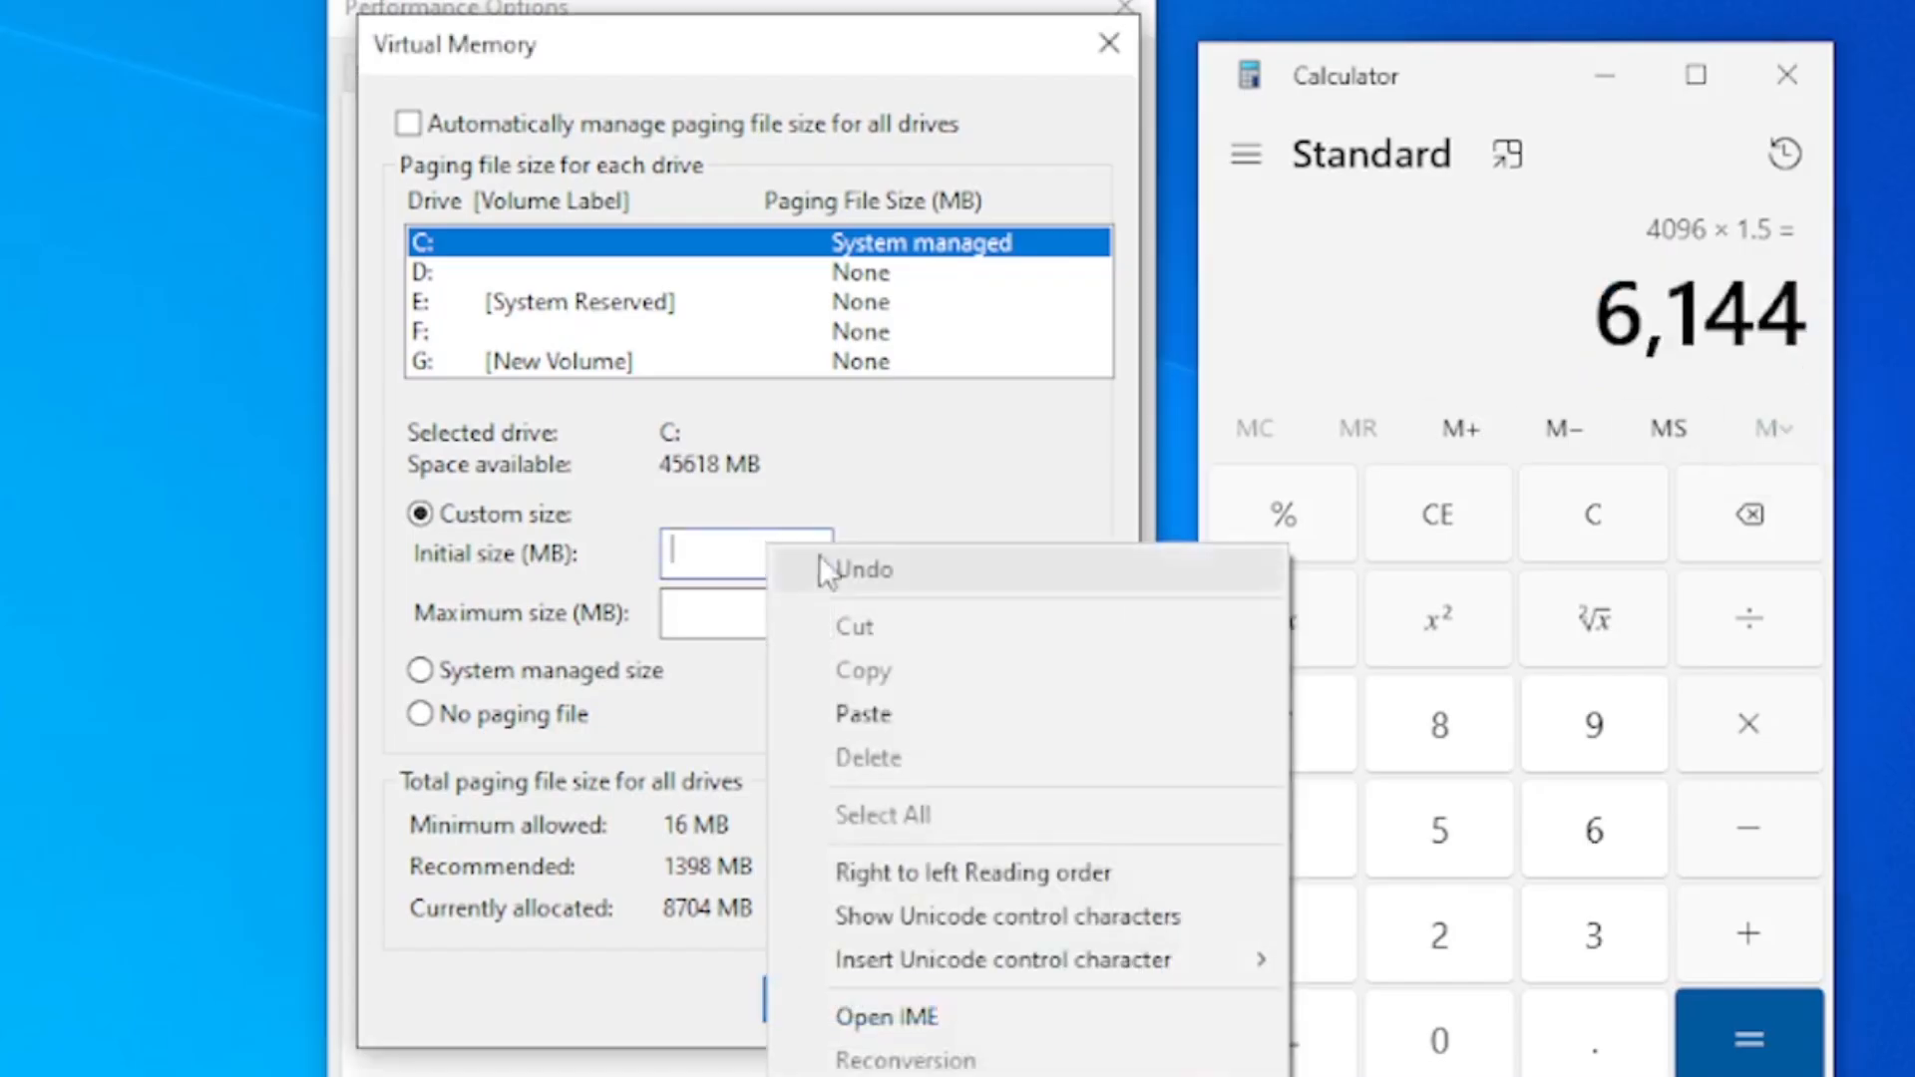
left_click(916, 712)
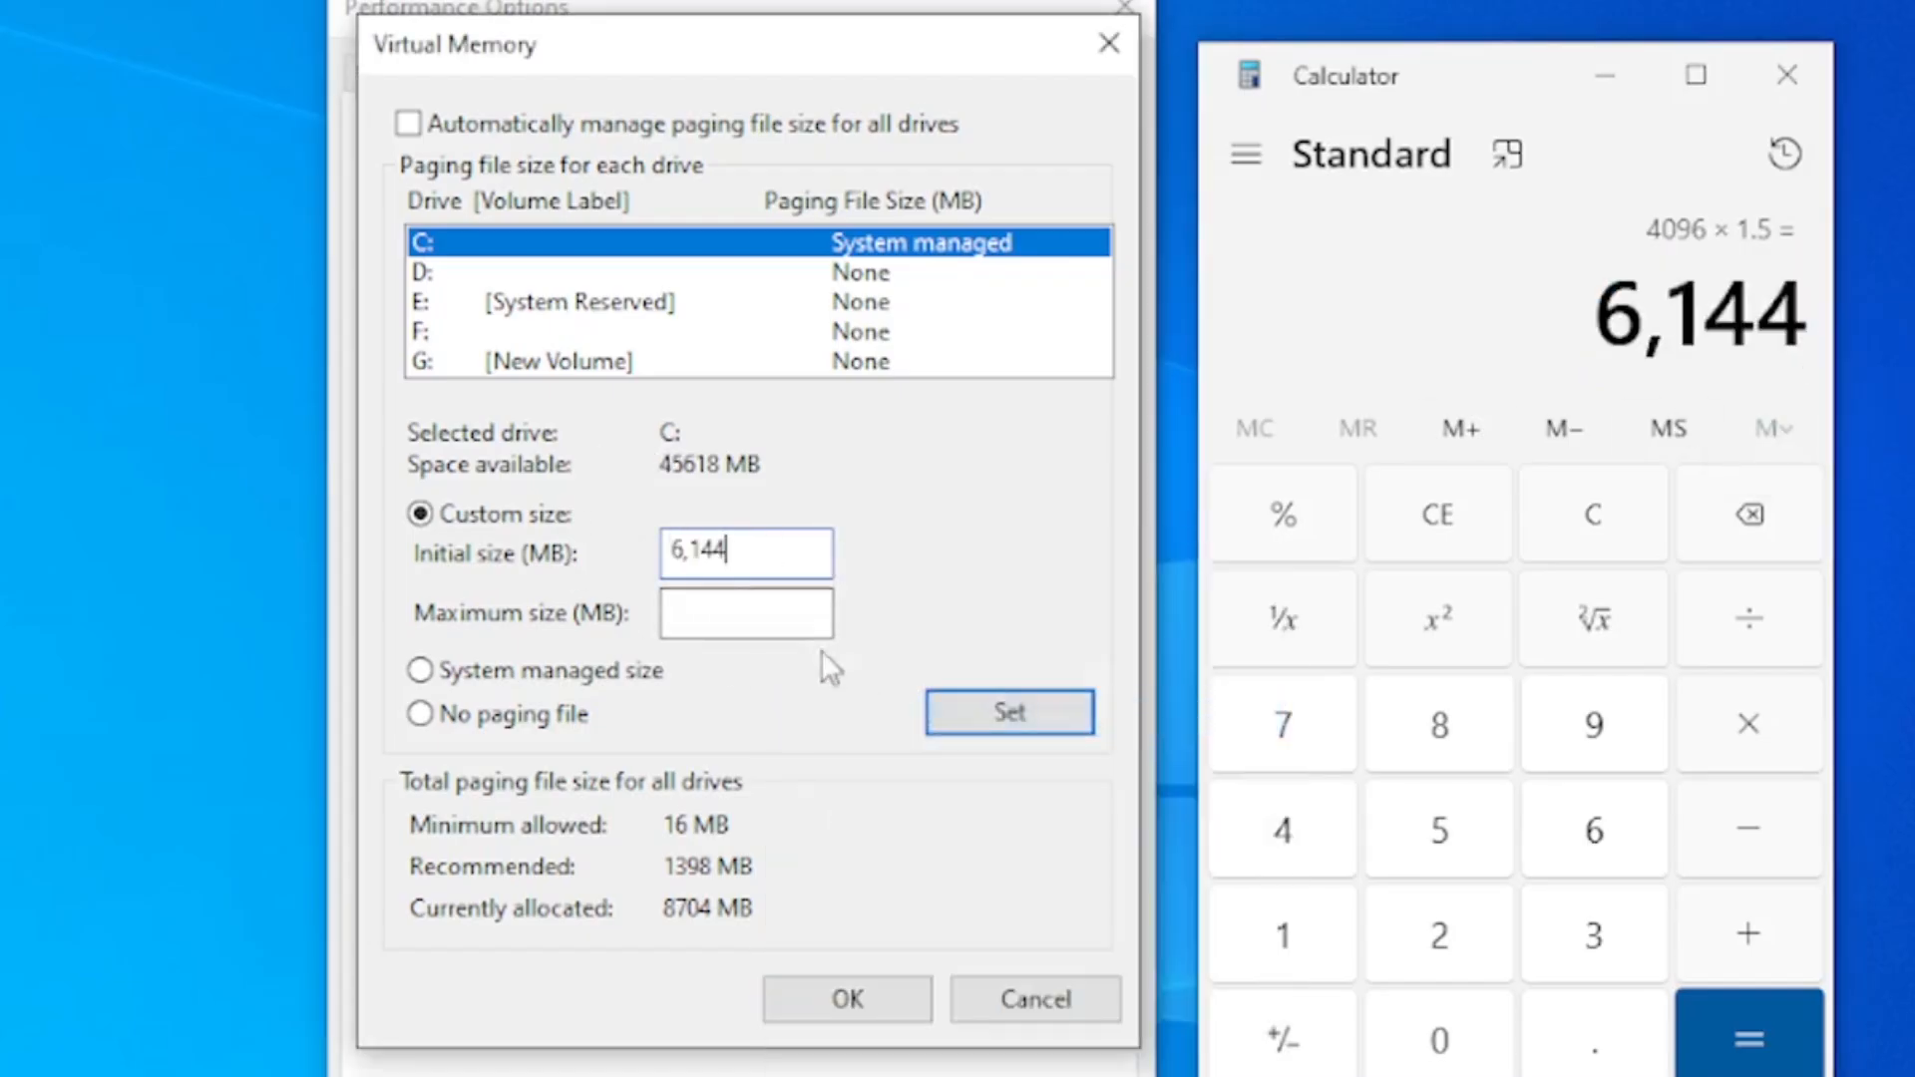
Multiply 2 by 1024 in Calculator to convert 2 GB of RAM to MB
left_click(1699, 353)
type("2")
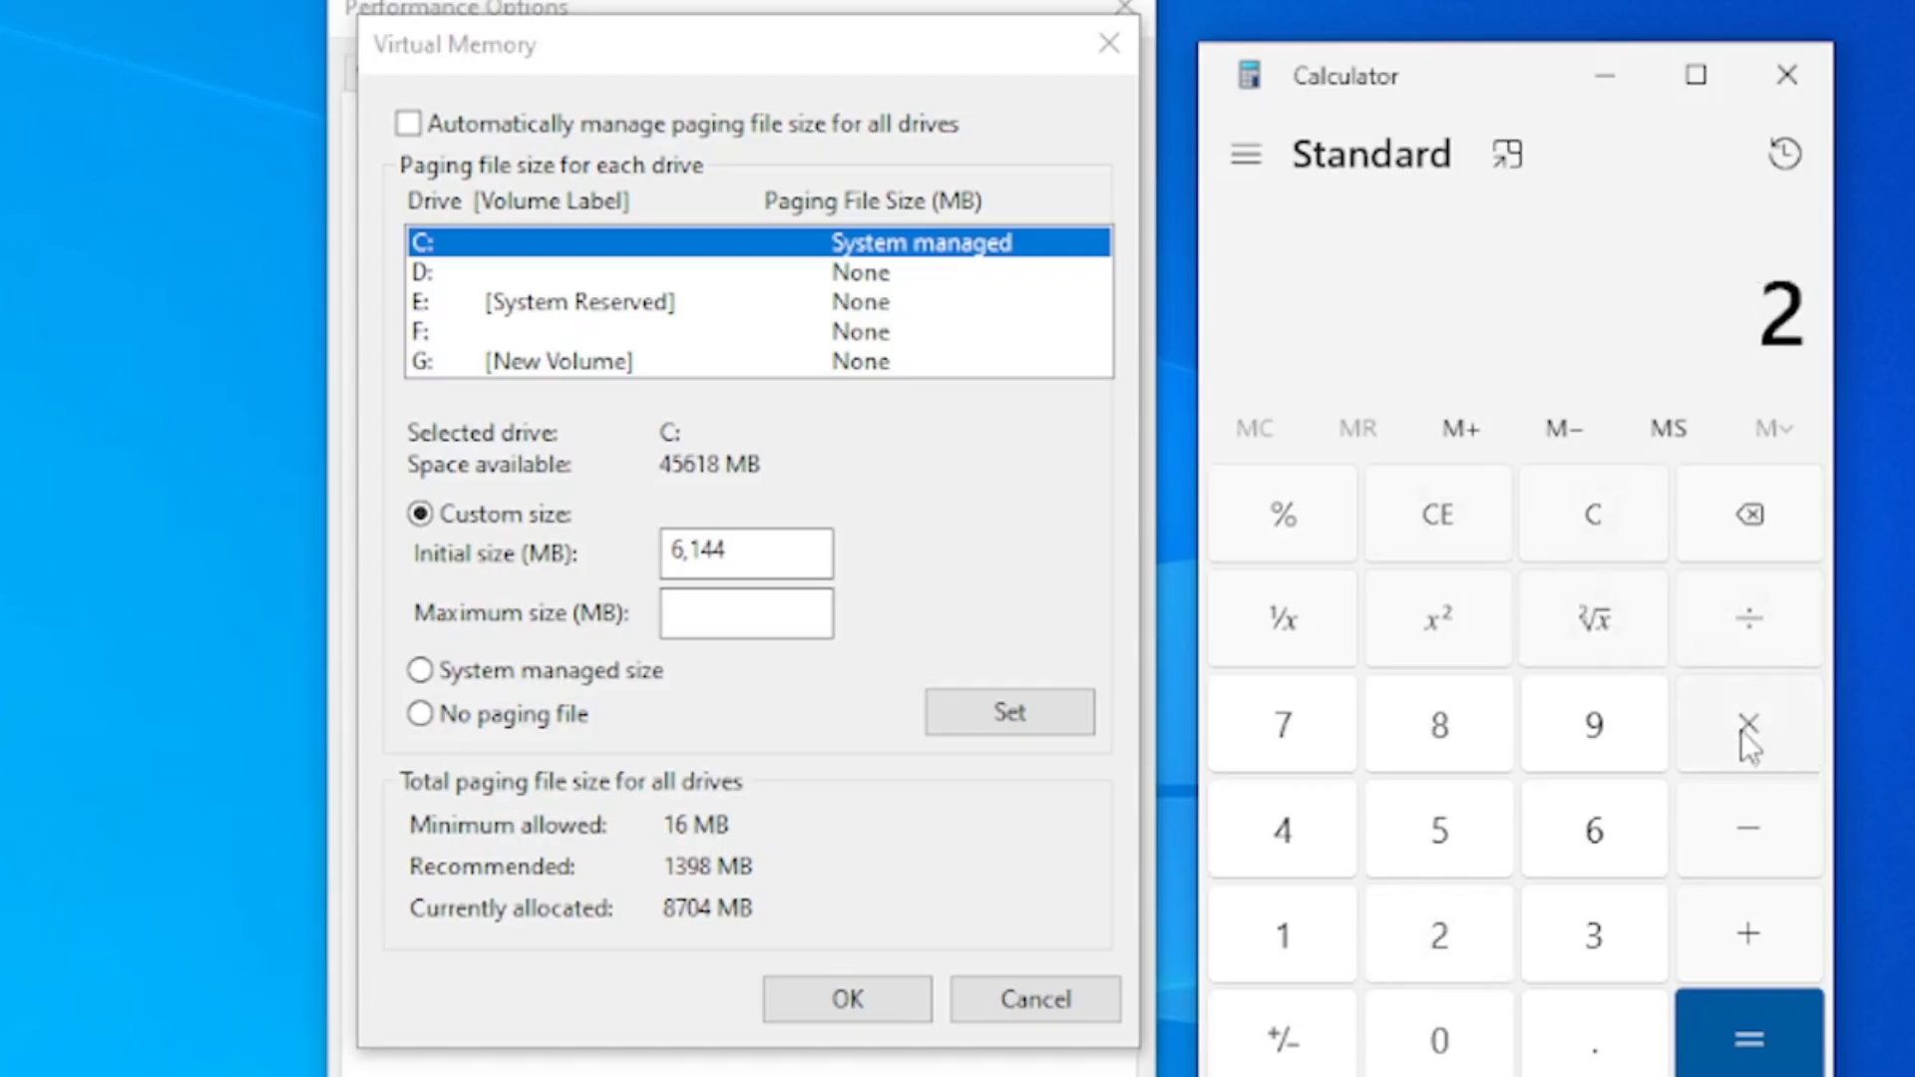
left_click(1283, 934)
left_click(1439, 1037)
left_click(1451, 953)
left_click(1308, 854)
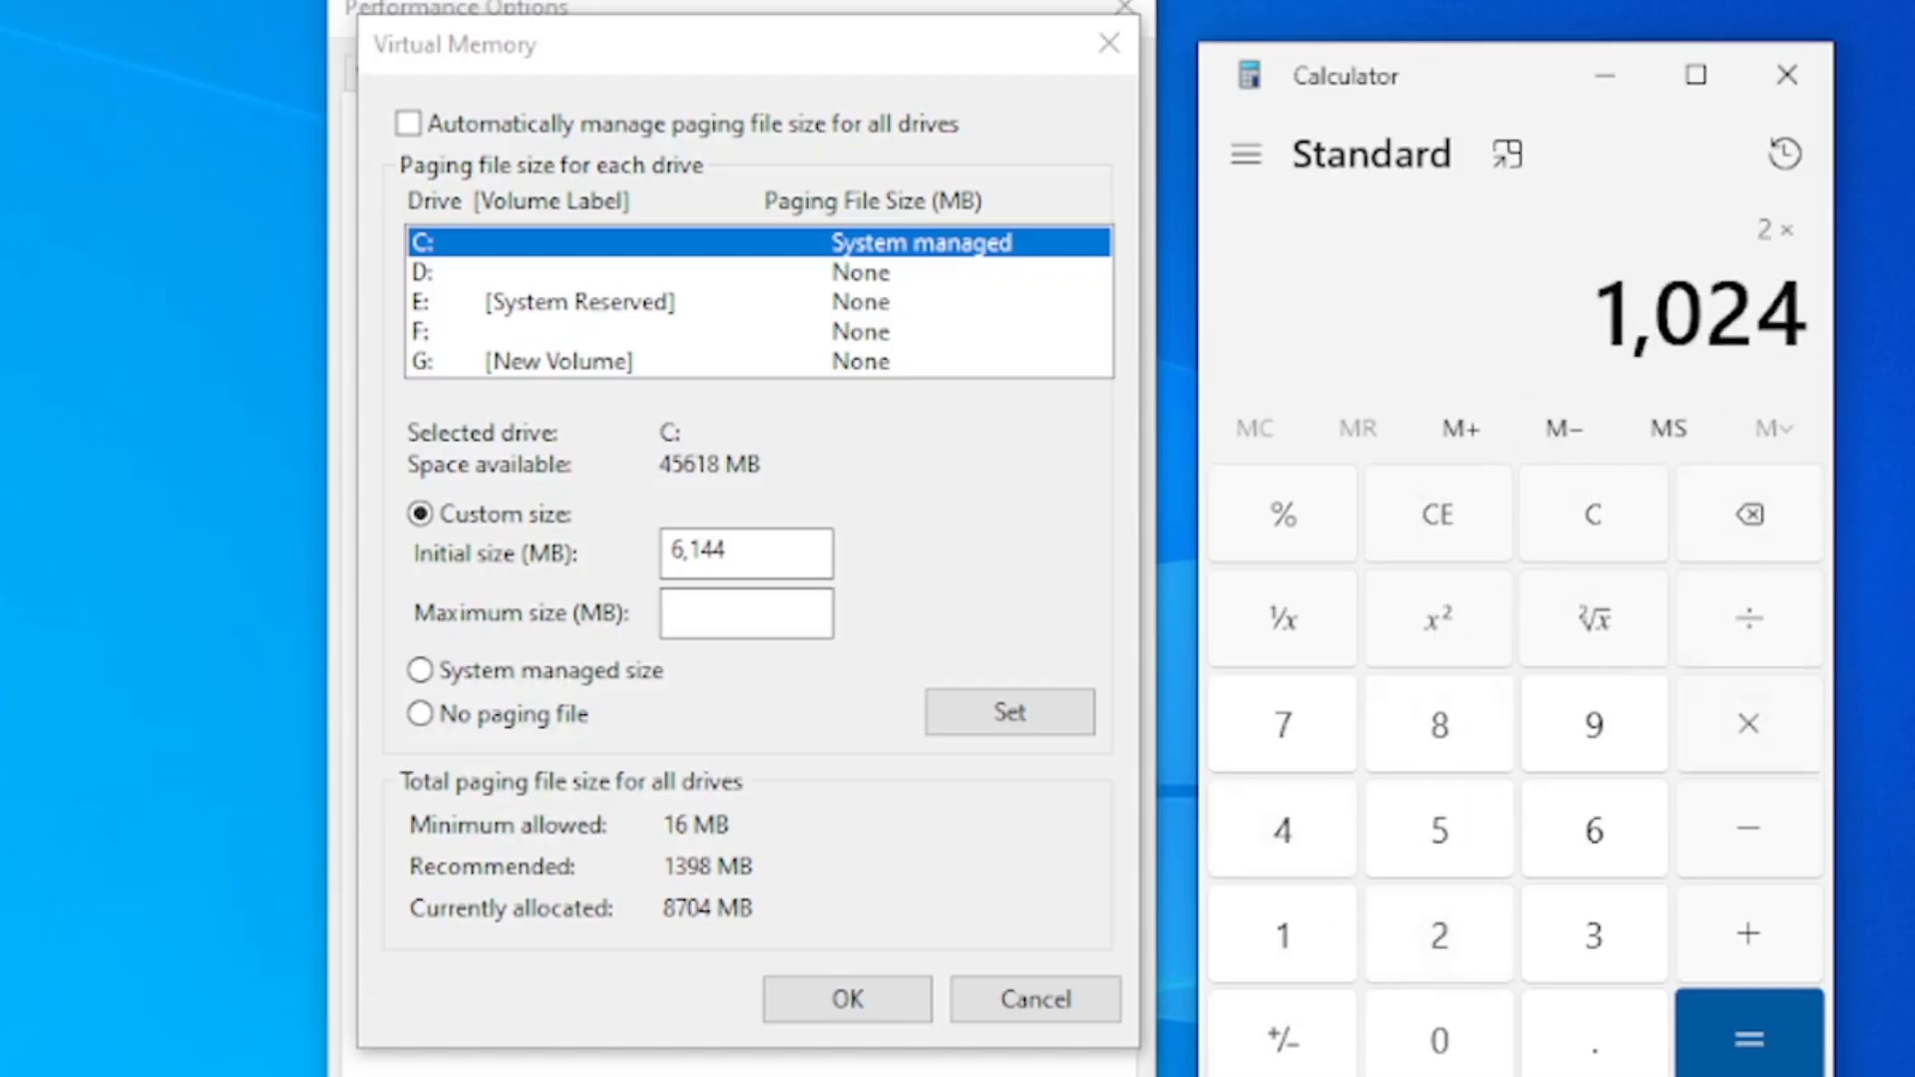
left_click(1803, 1042)
Multiply the 2 GB RAM value in MB by 1.5, copy the result and clear the calculator
left_click(1752, 726)
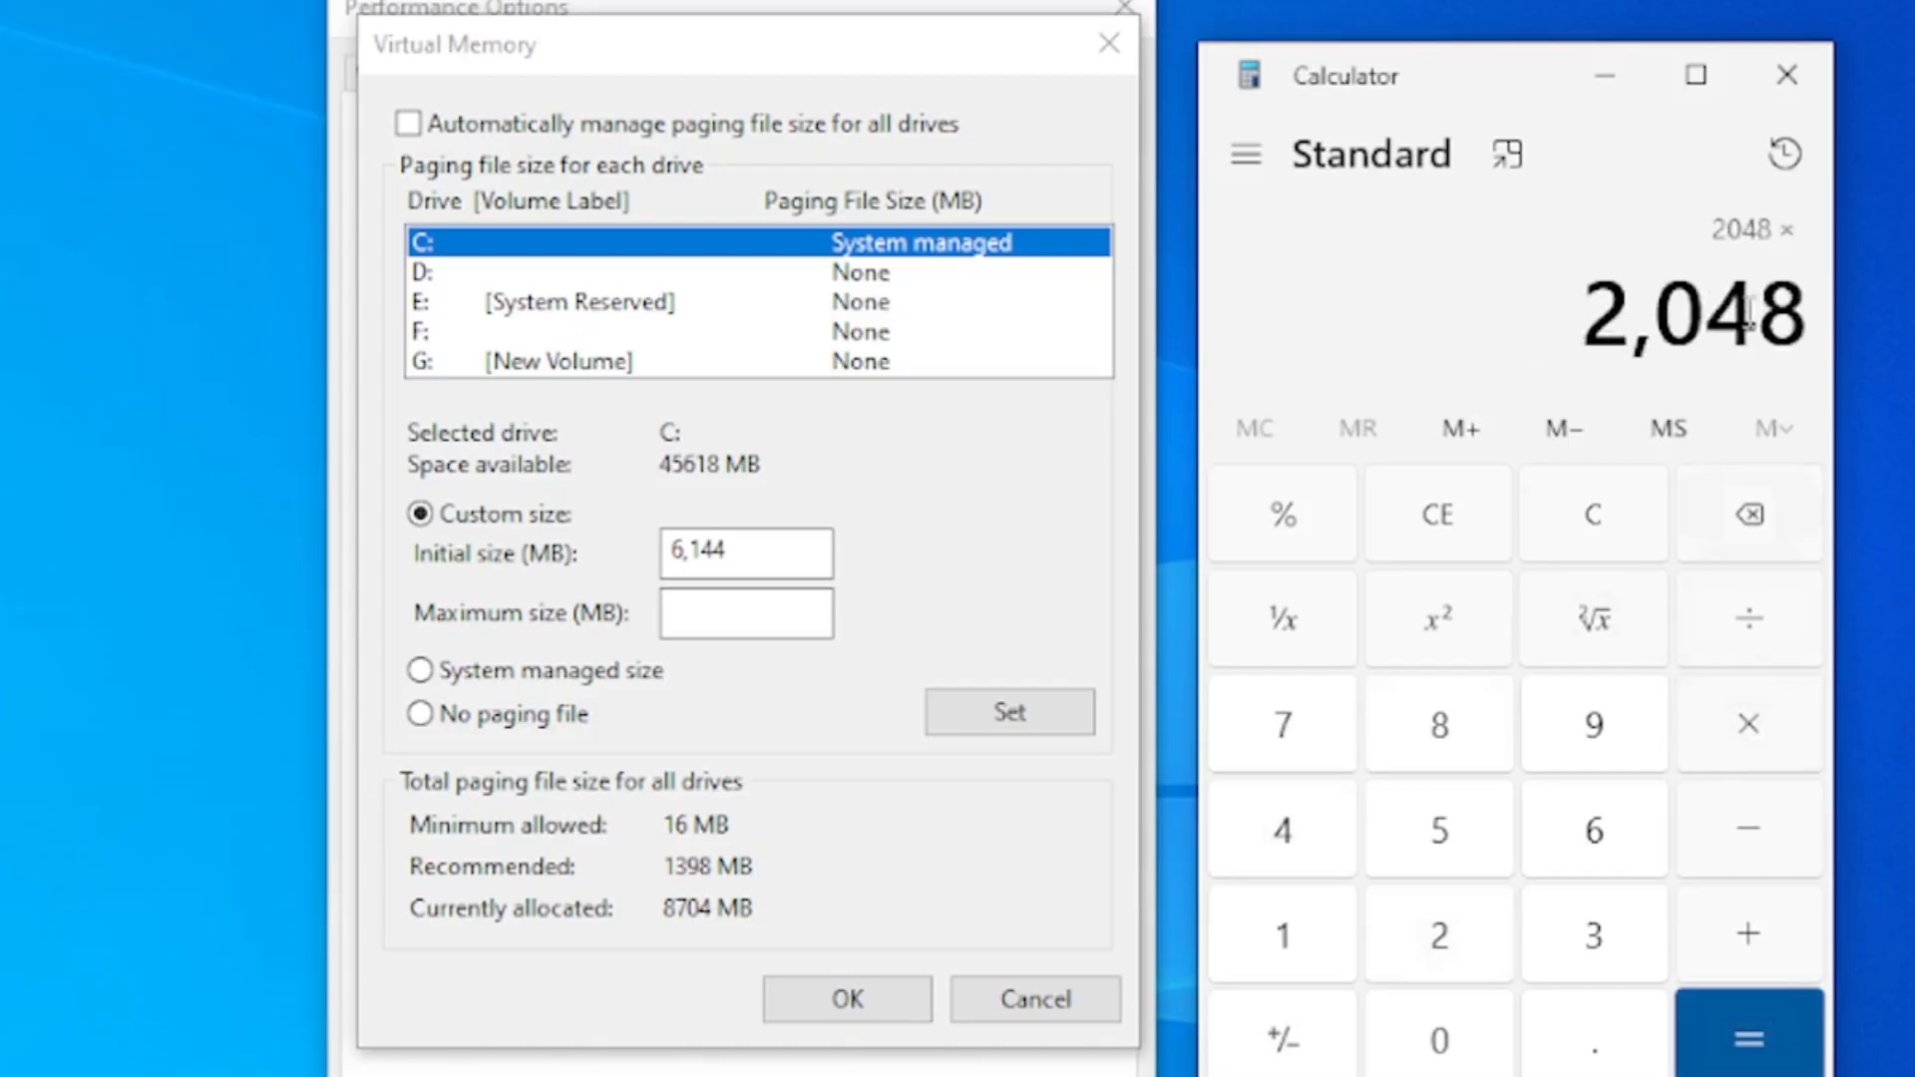
left_click(1289, 938)
left_click(1573, 1060)
left_click(1446, 838)
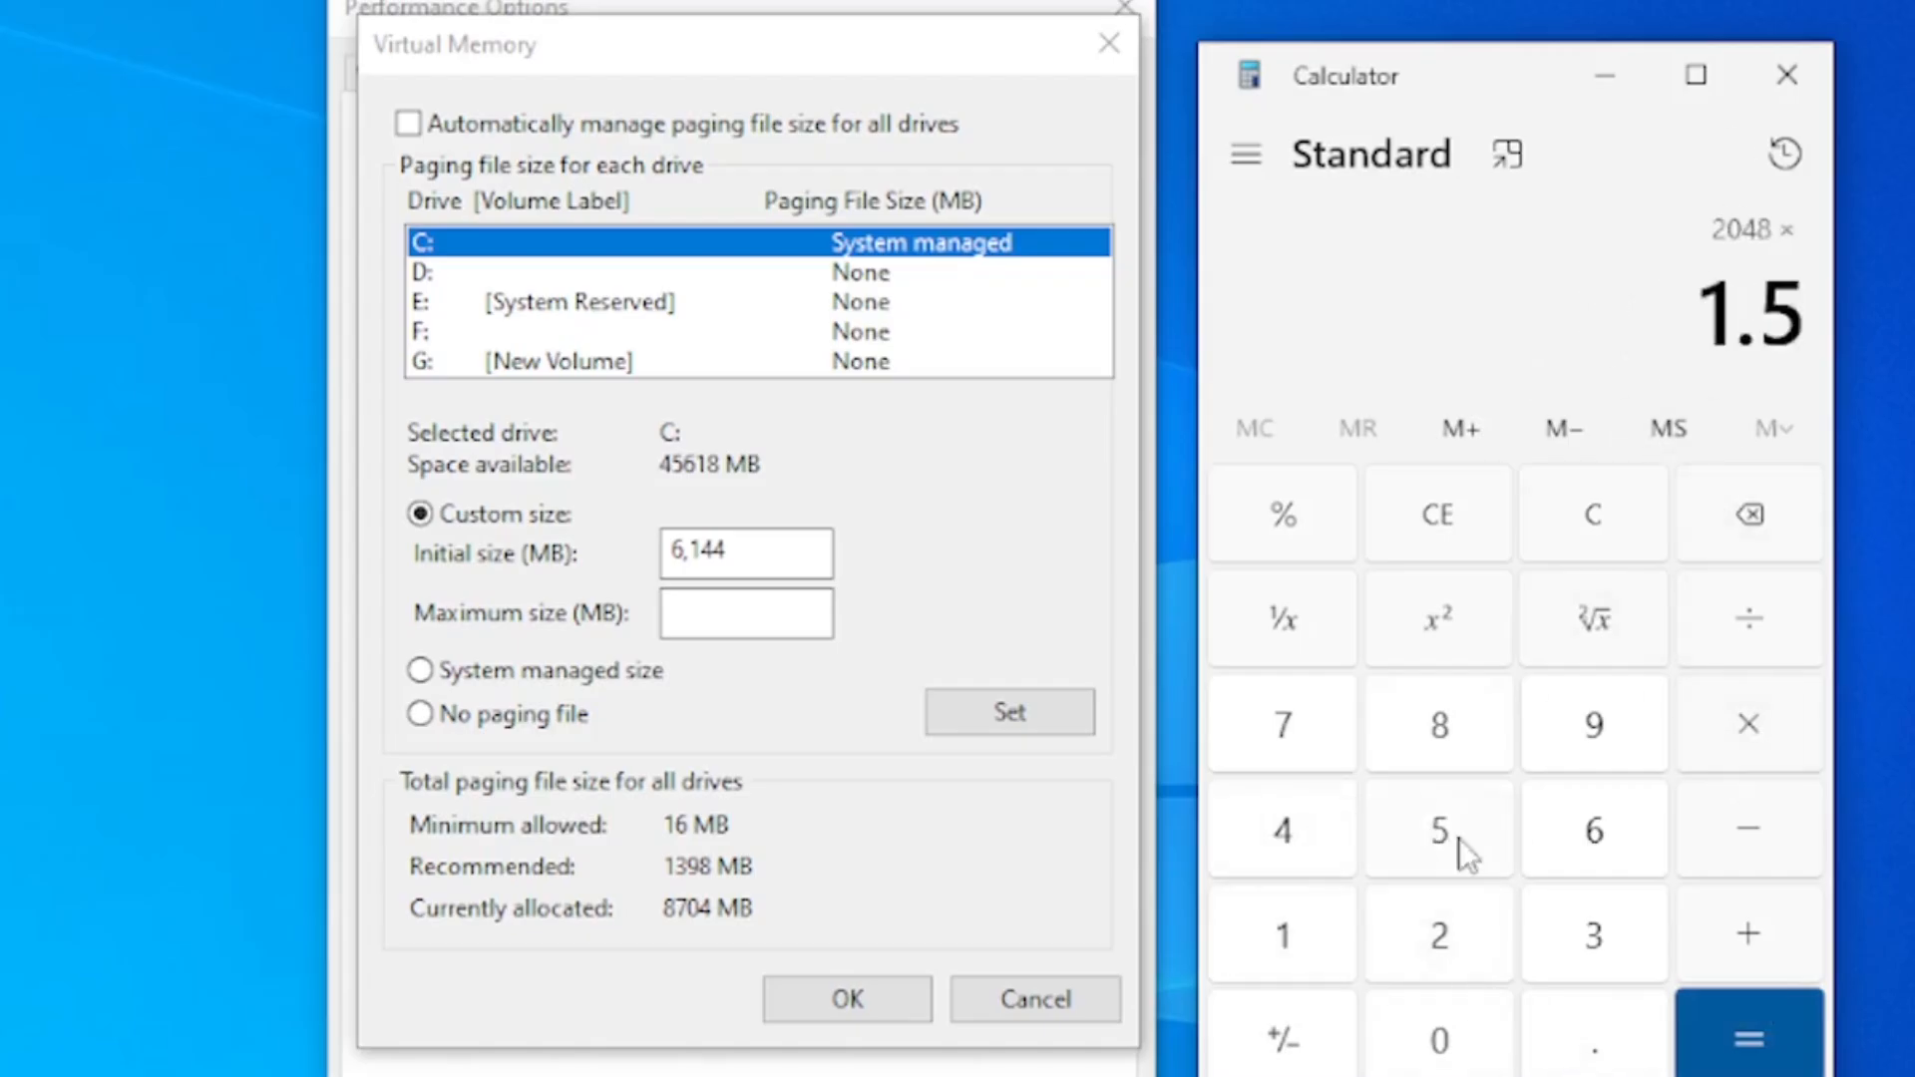
left_click(1785, 1045)
left_click_drag(1587, 317, 1823, 331)
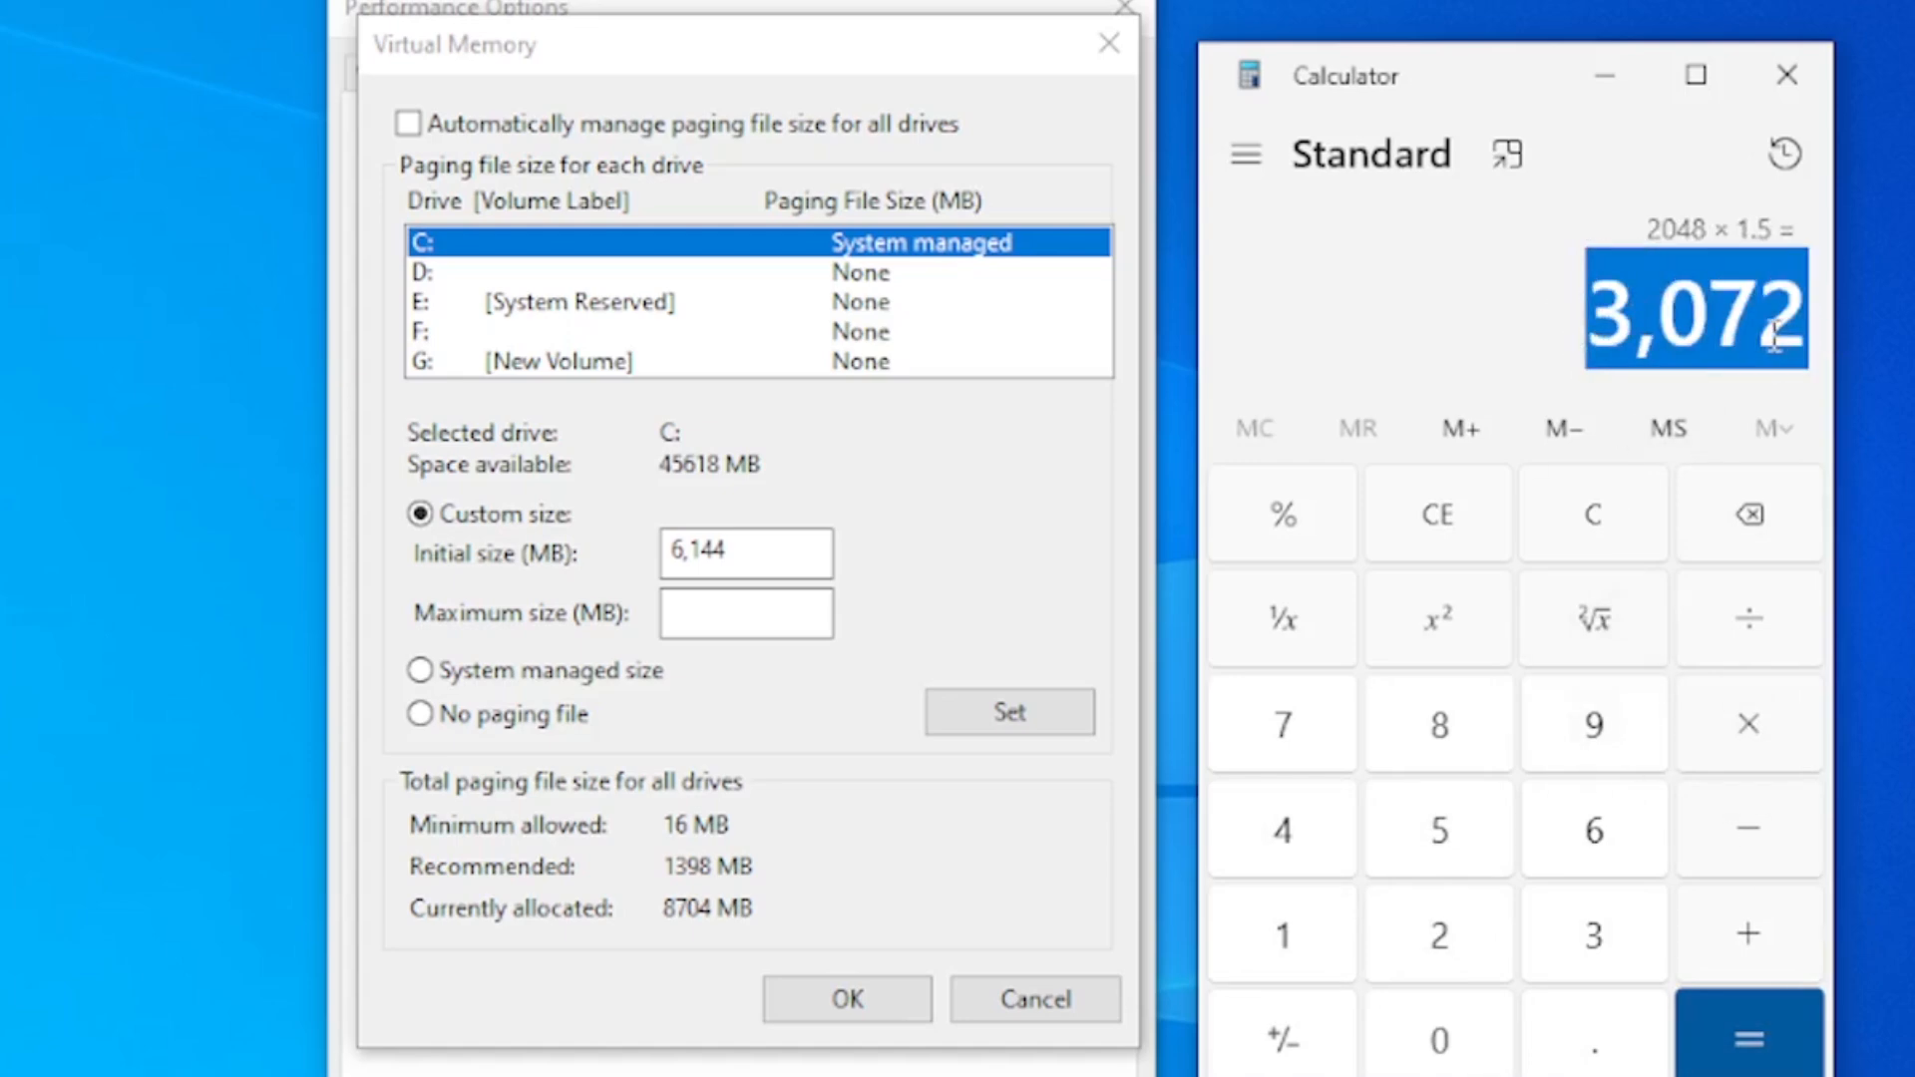
key("ctrl+c")
key("Escape")
Multiply 8 by 1024 in Calculator to convert 8 GB of RAM to MB
left_click(1439, 725)
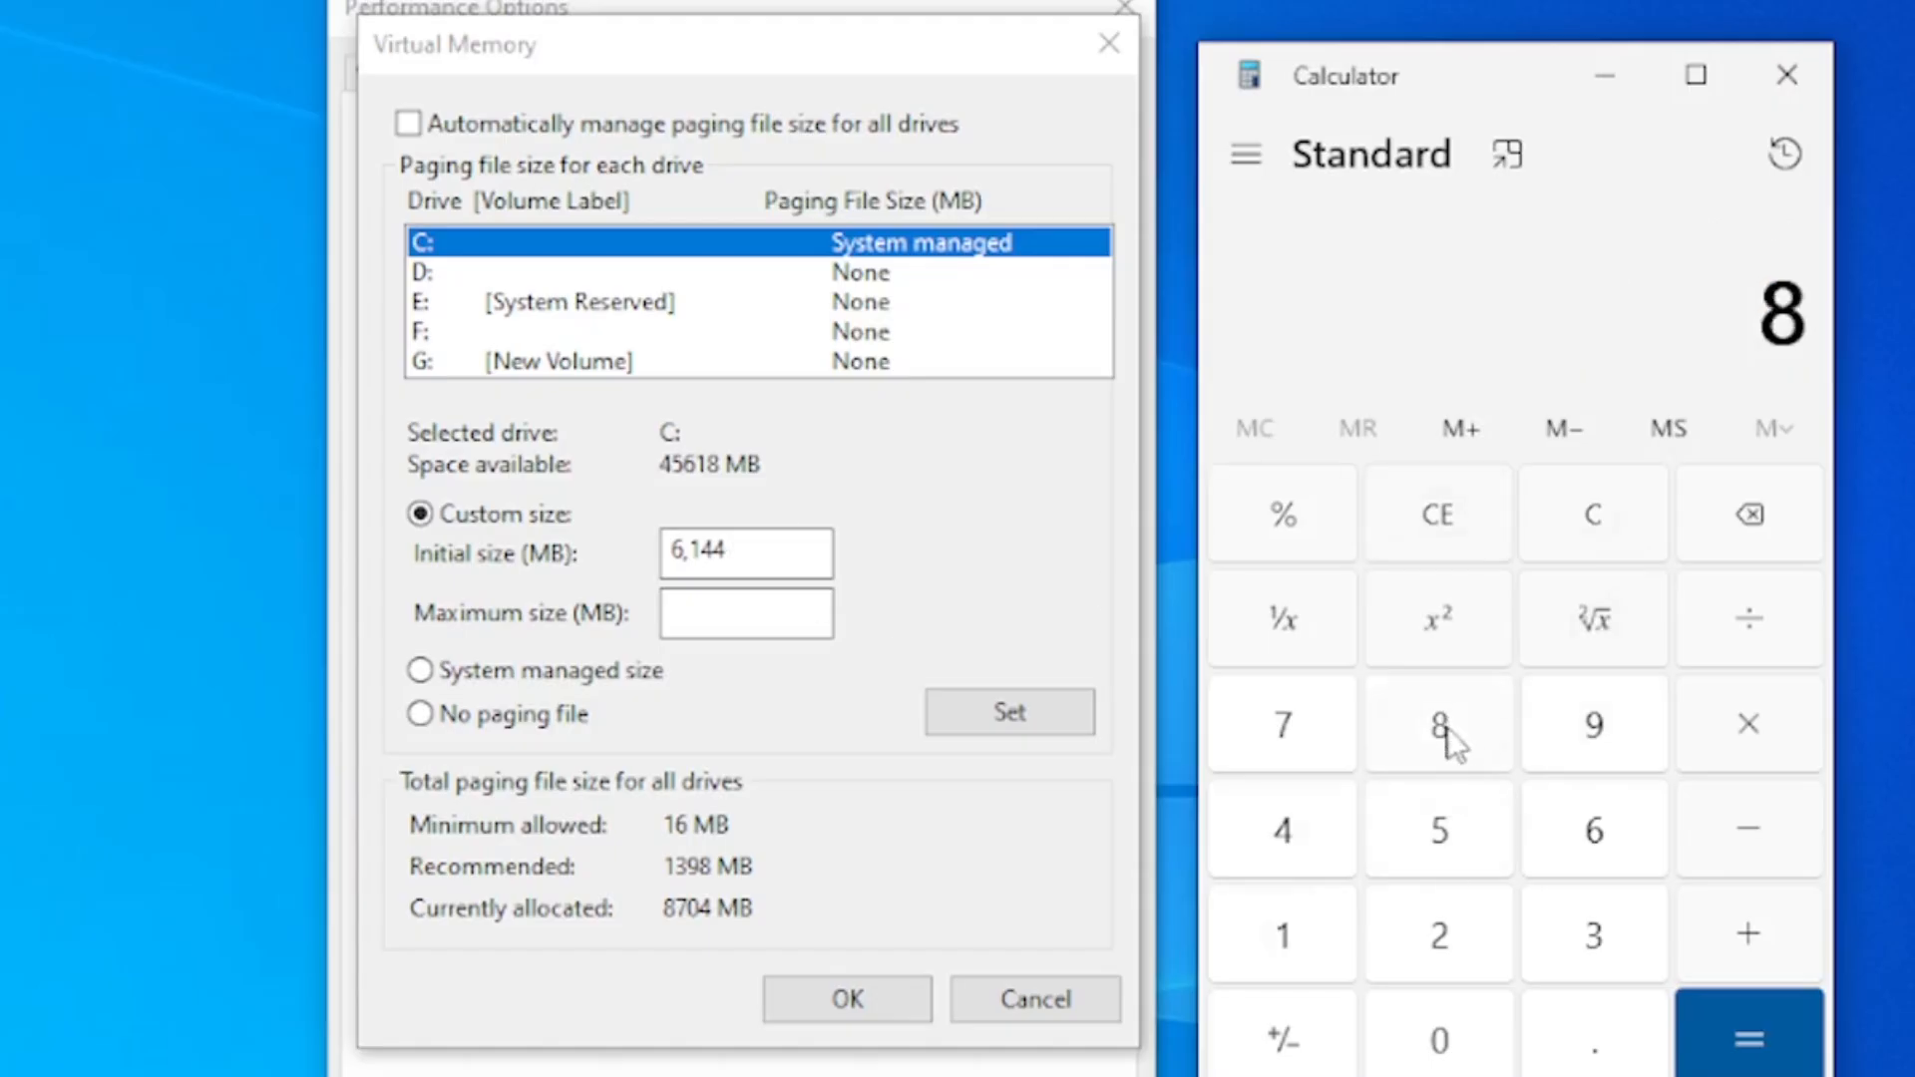
left_click(1768, 739)
left_click(1298, 940)
left_click(1451, 1042)
left_click(1439, 935)
left_click(1320, 872)
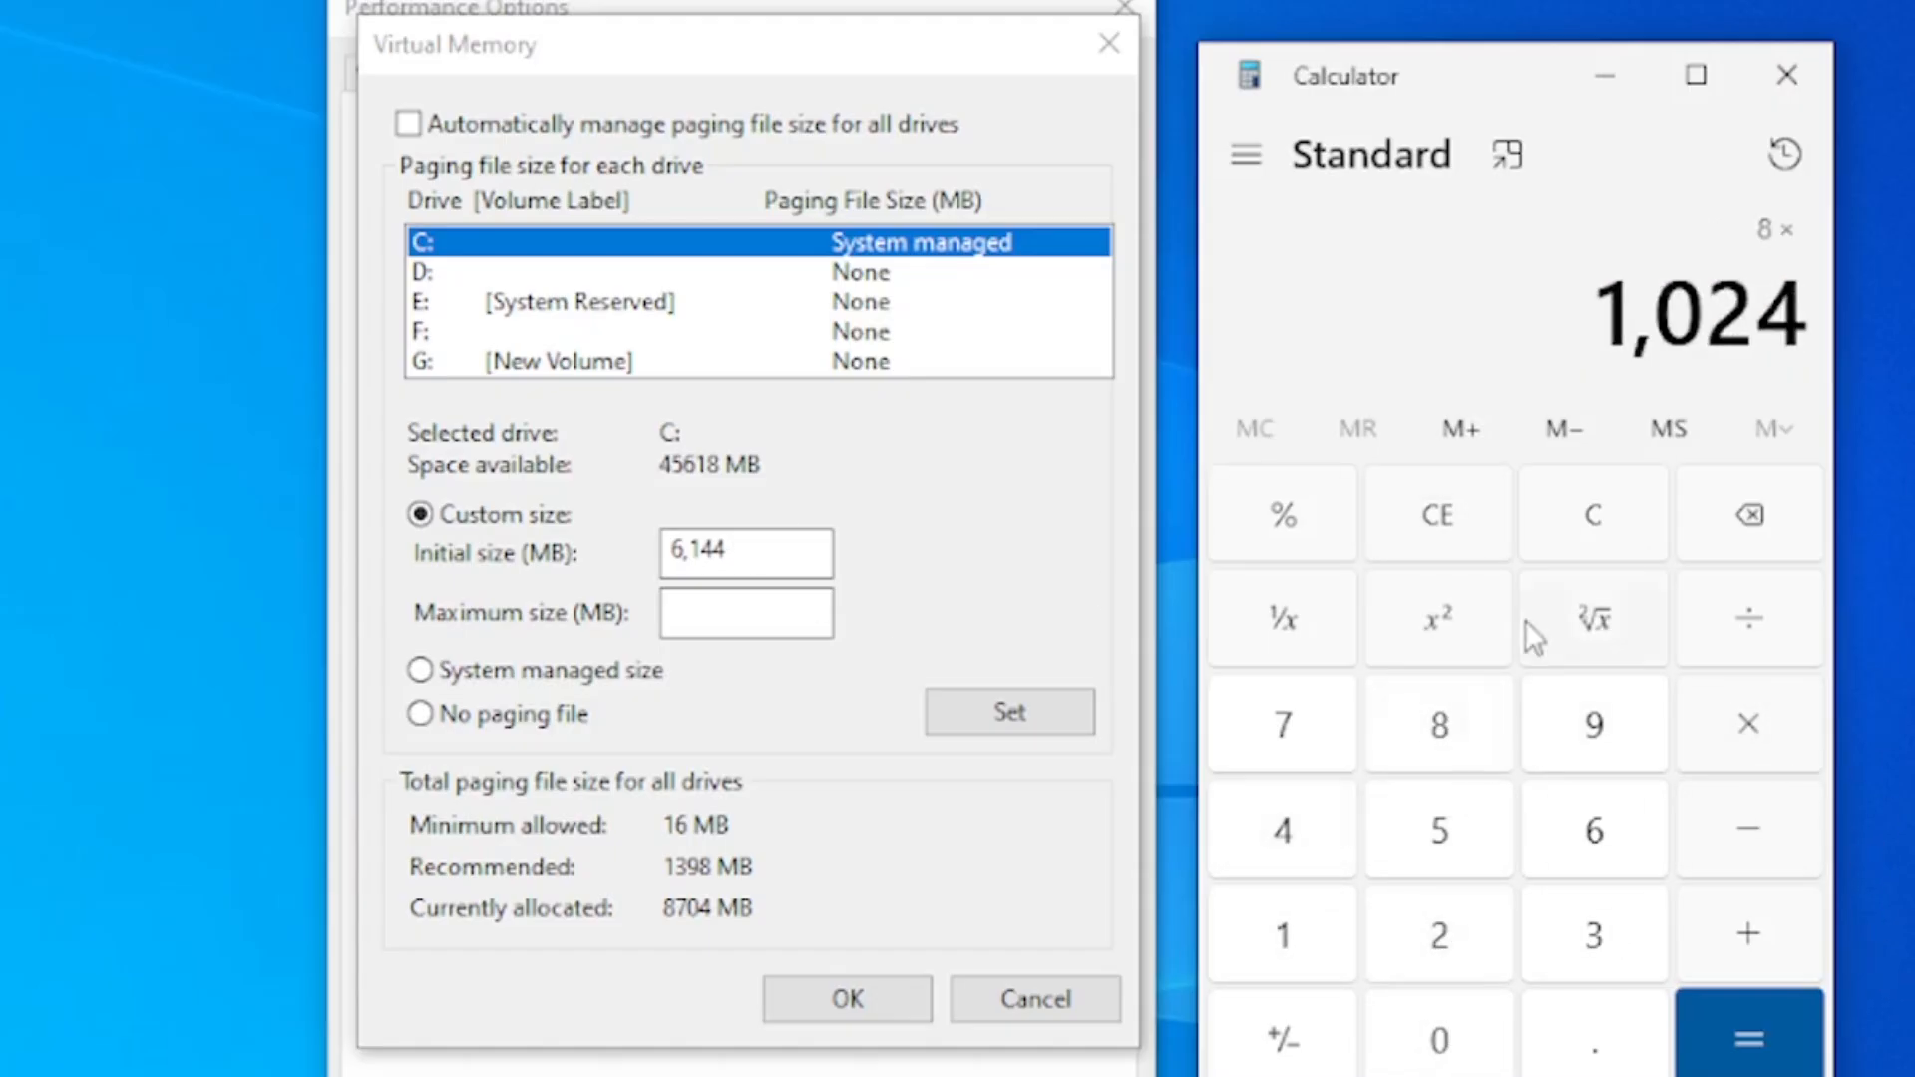
left_click(1750, 1037)
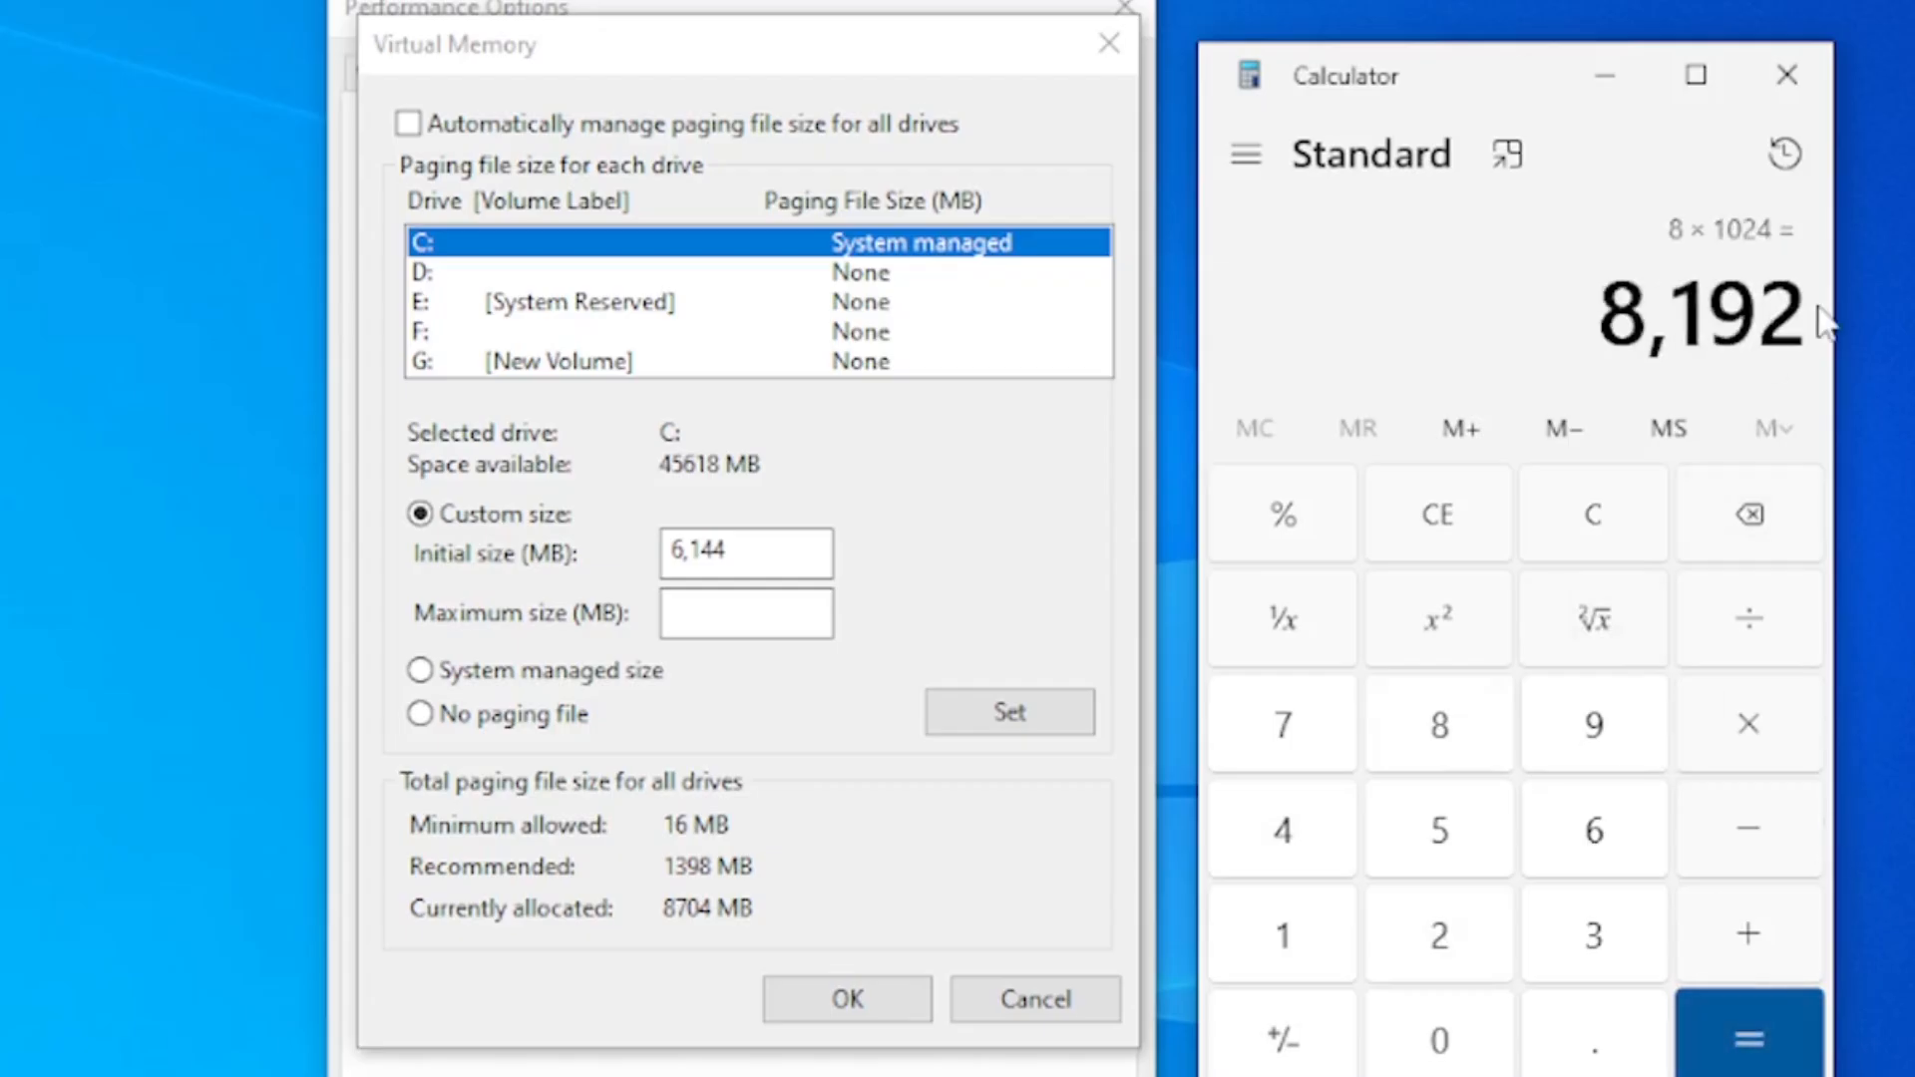
left_click_drag(1604, 318, 1792, 322)
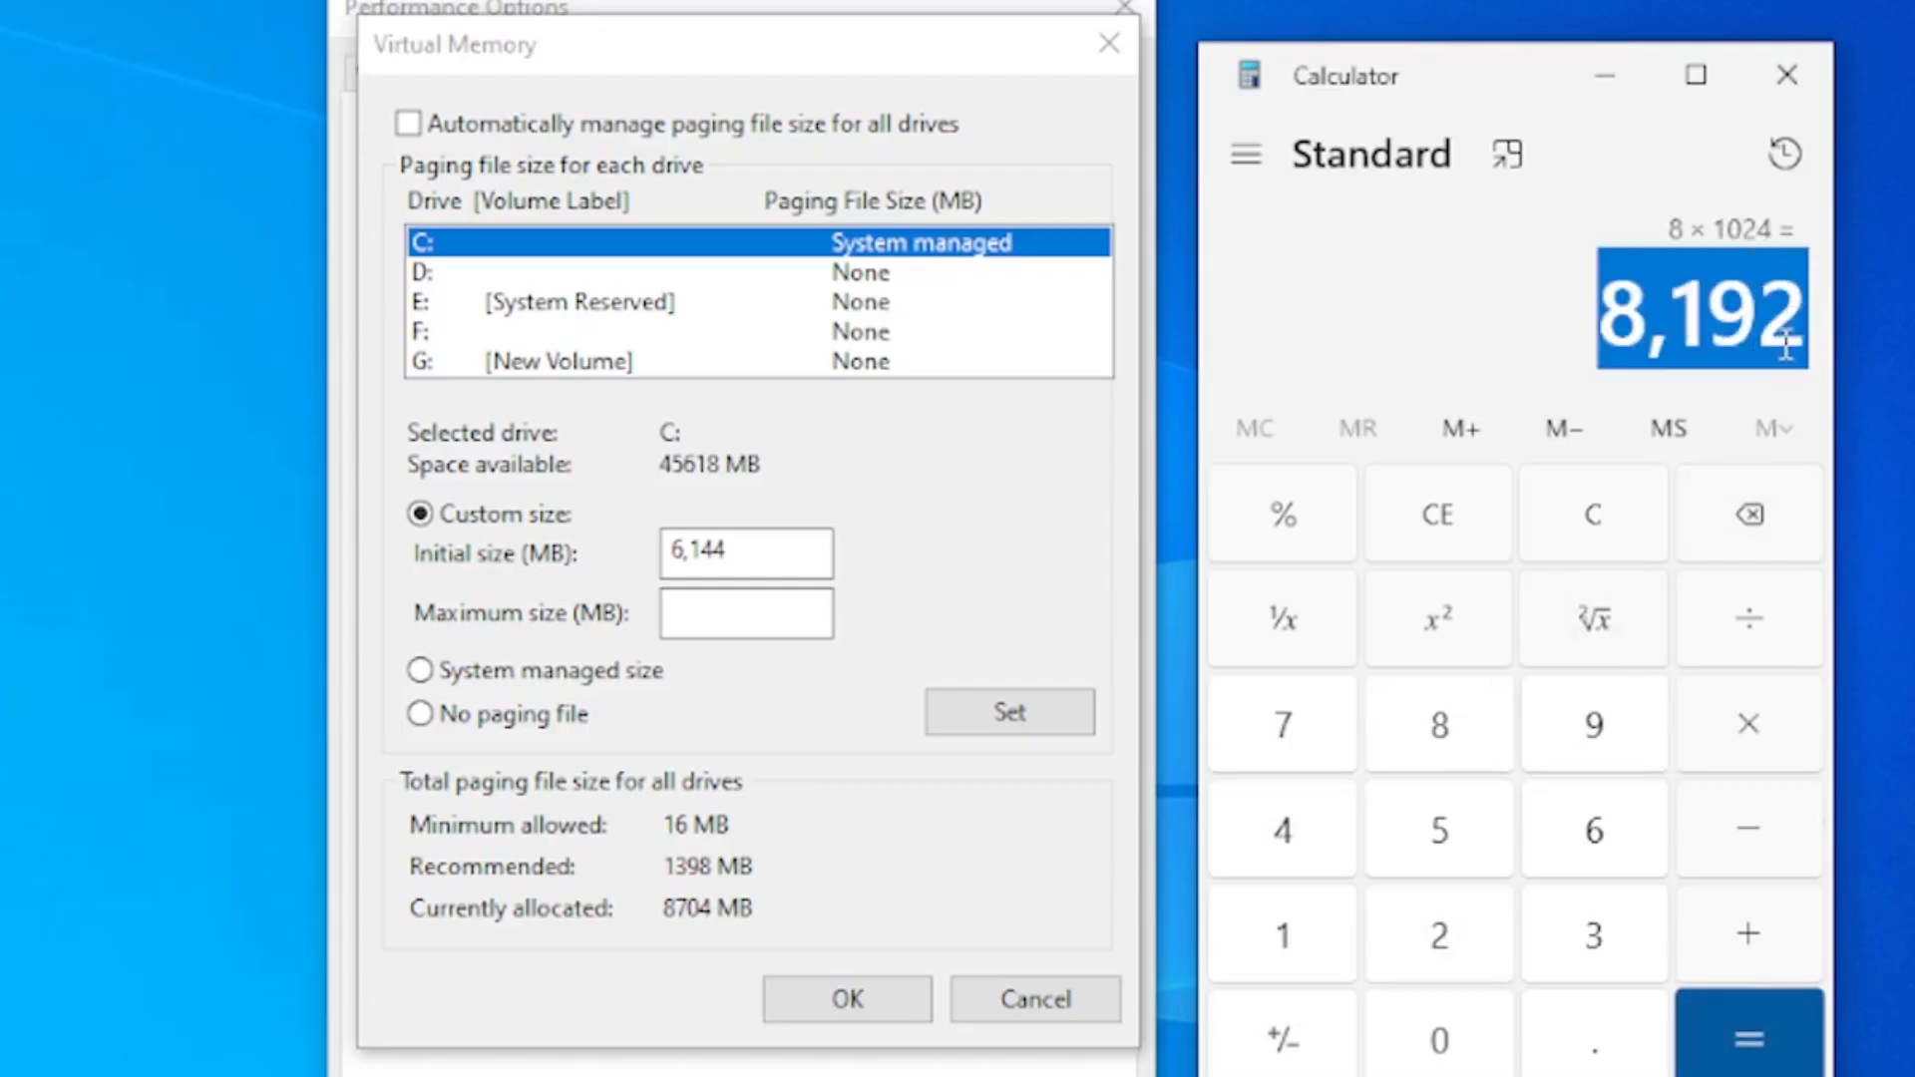
left_click(1784, 340)
Multiply the 8 GB RAM value in MB by 1.5 for its initial size, and clear the calculator
left_click(1781, 739)
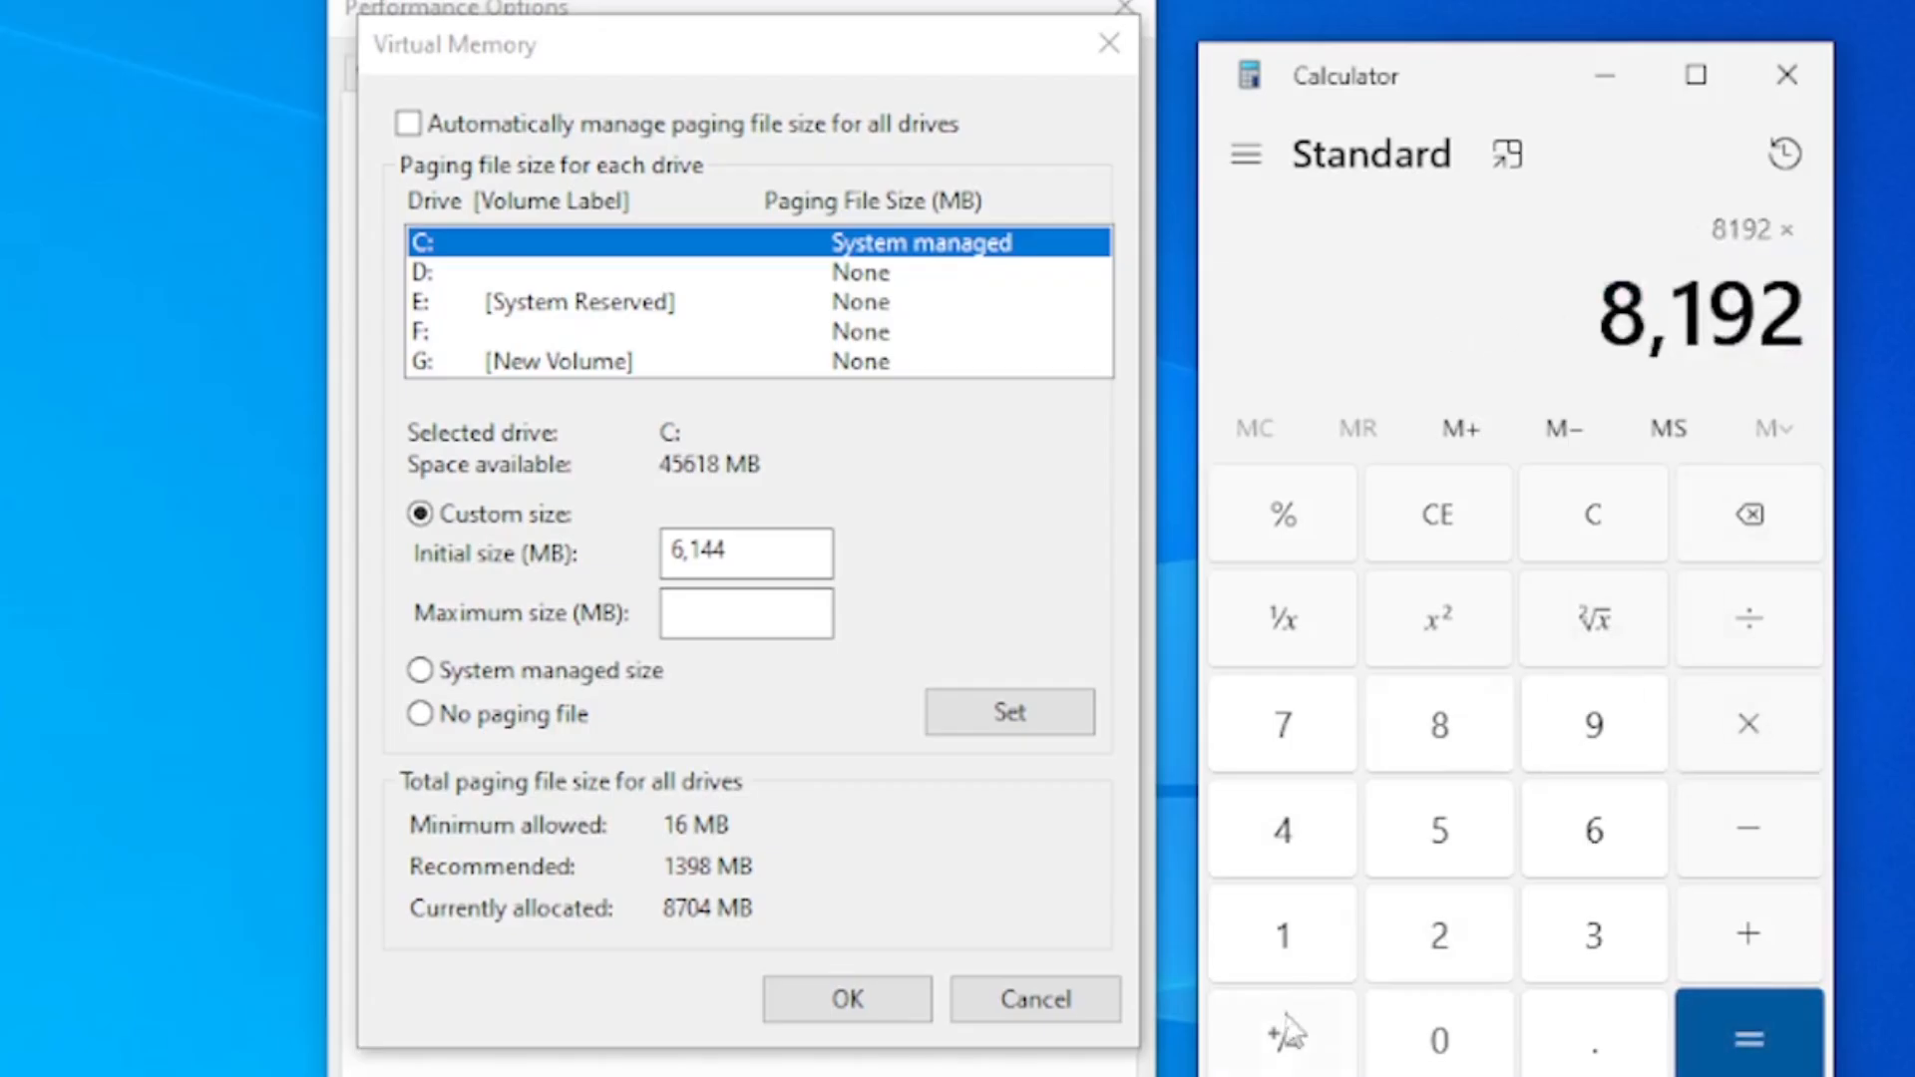
left_click(1308, 972)
left_click(1584, 1051)
left_click(1492, 856)
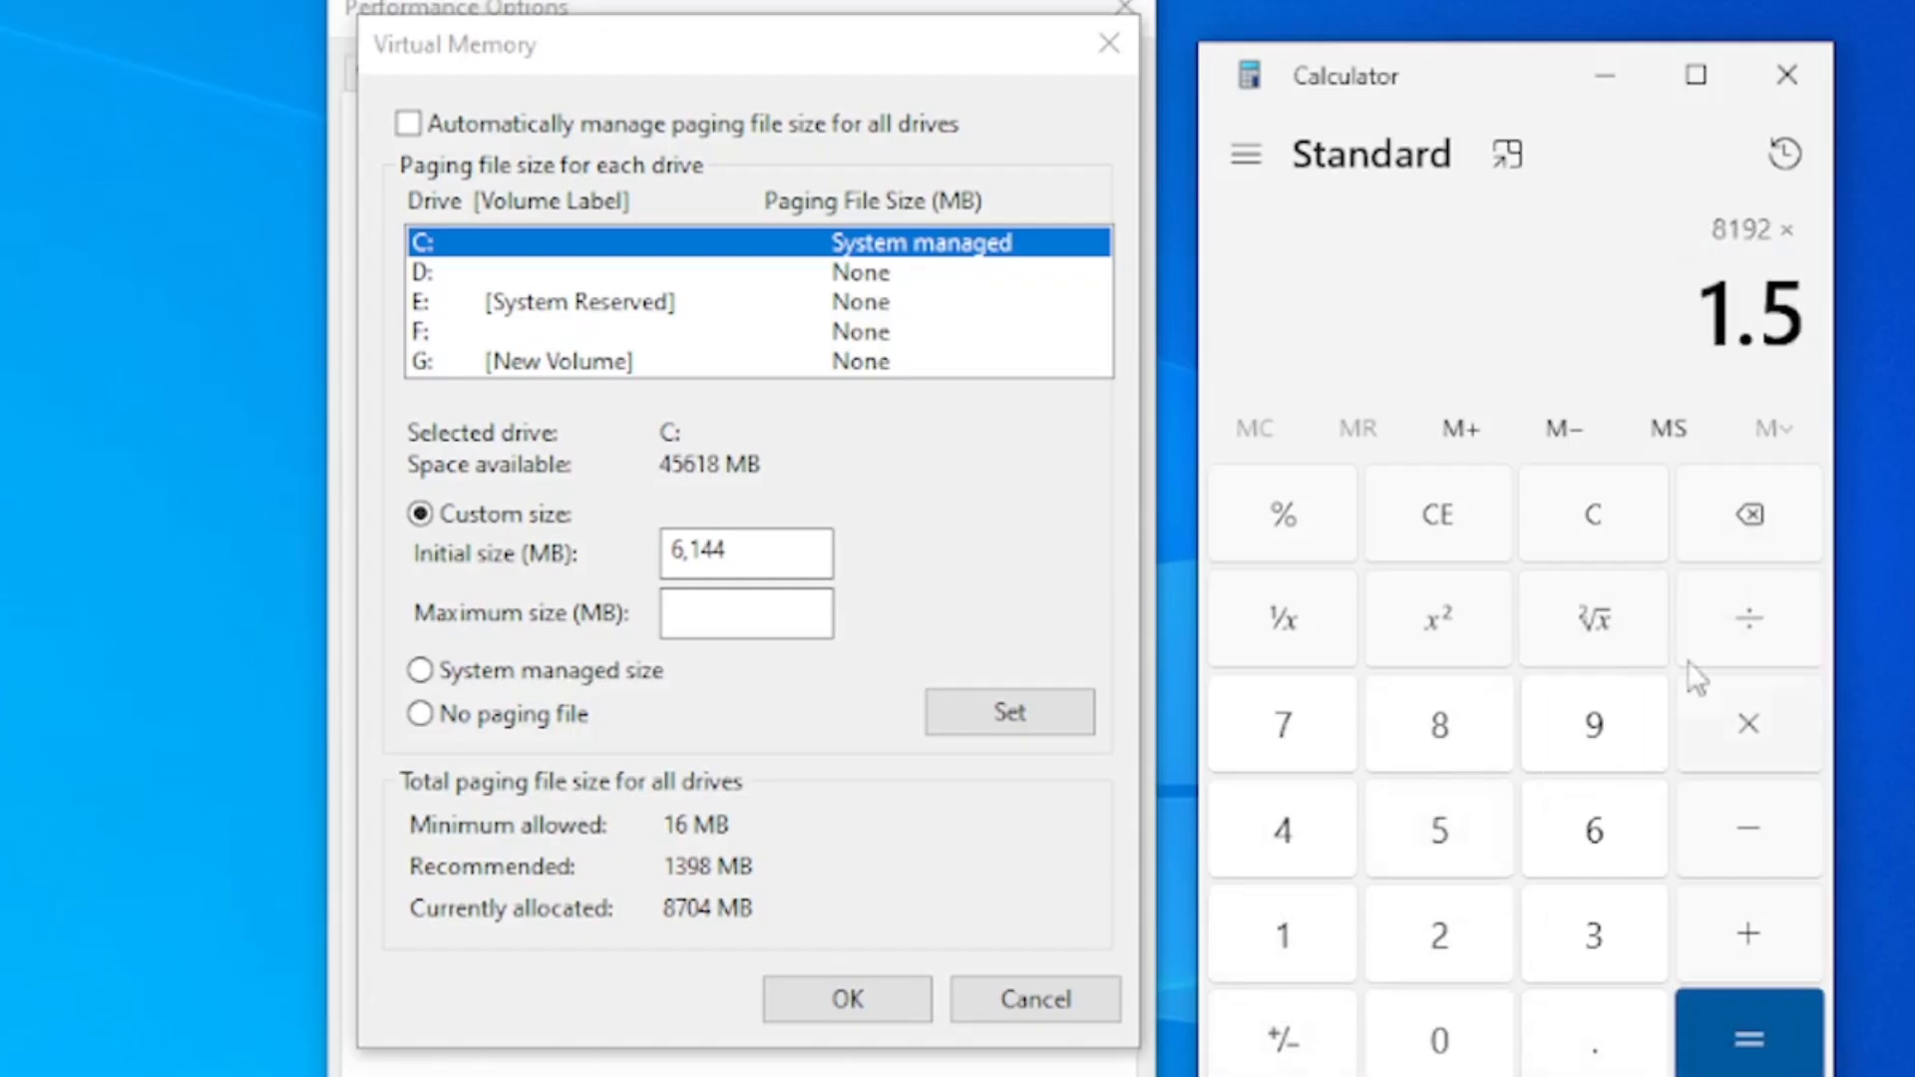
left_click(1755, 1037)
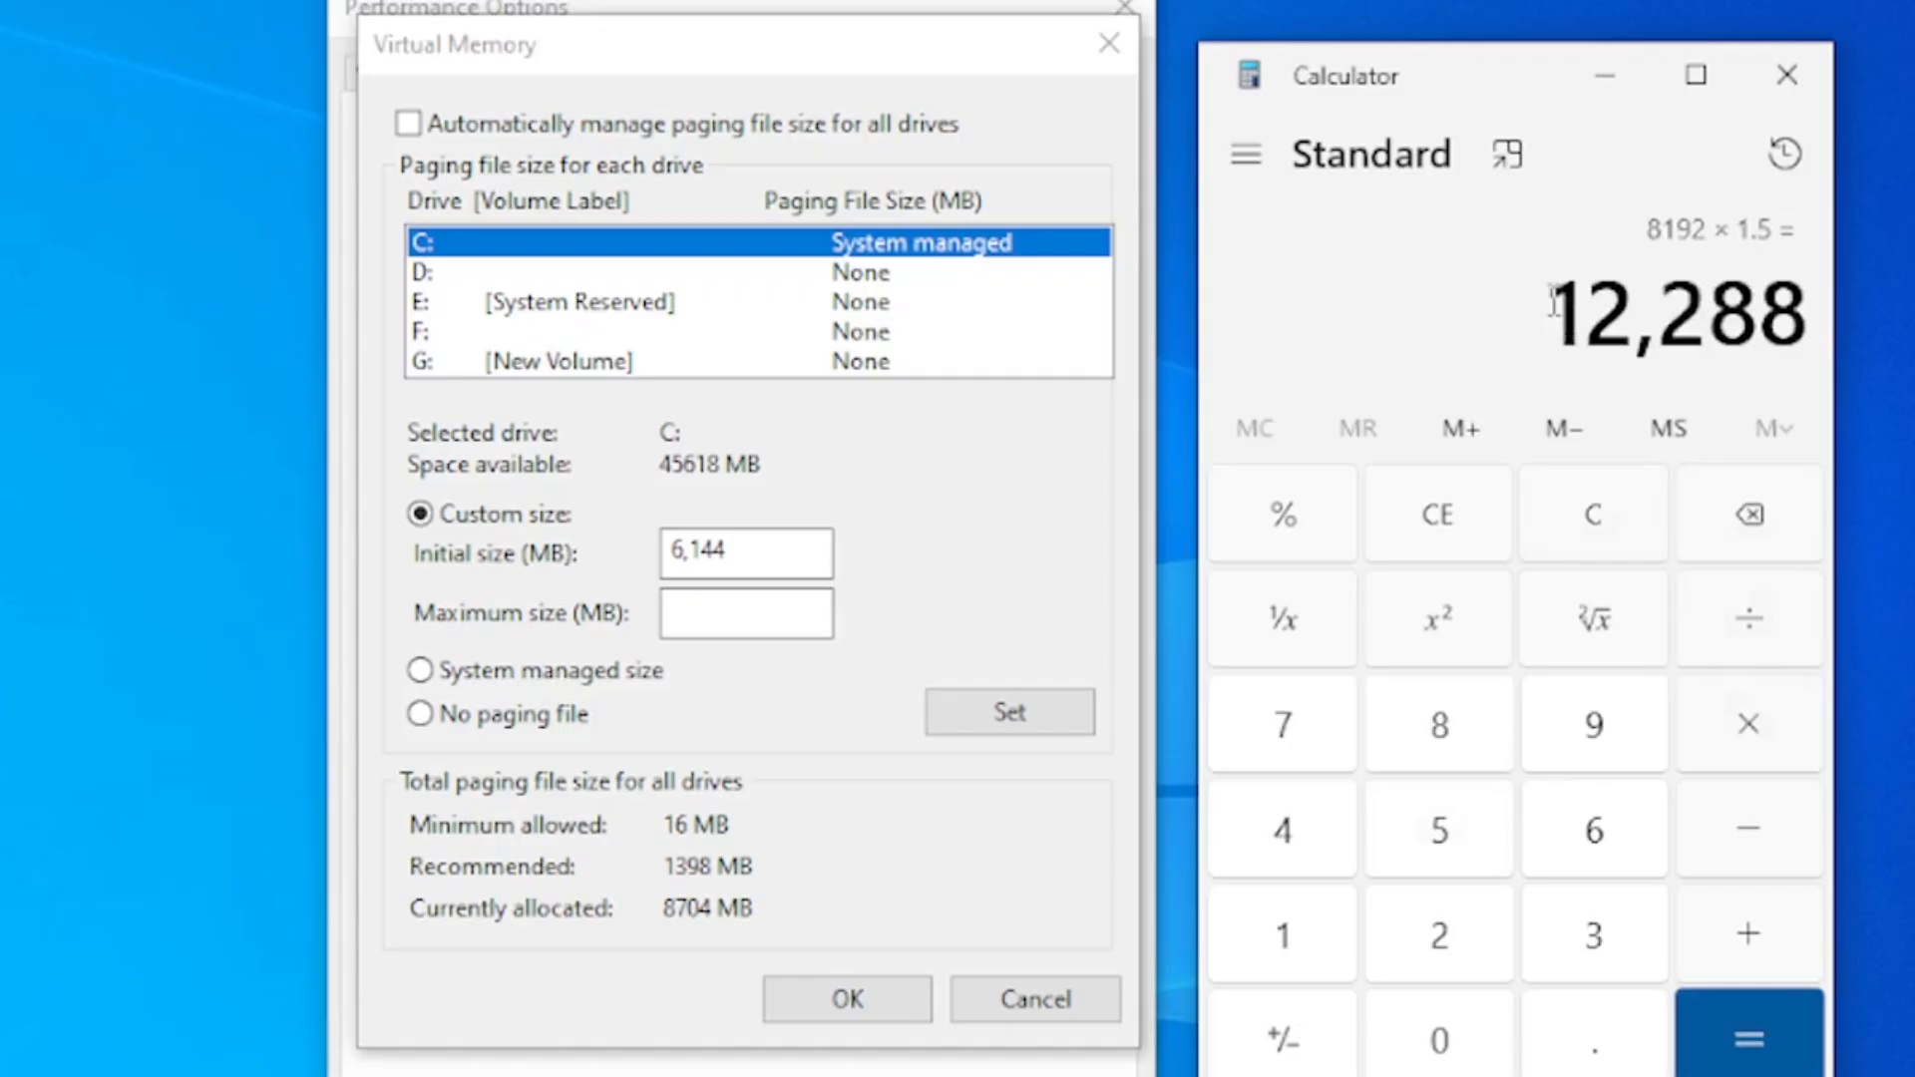
left_click_drag(1554, 300, 1833, 305)
left_click(1737, 312)
left_click_drag(1805, 318, 1514, 327)
left_click(772, 551)
left_click(1648, 335)
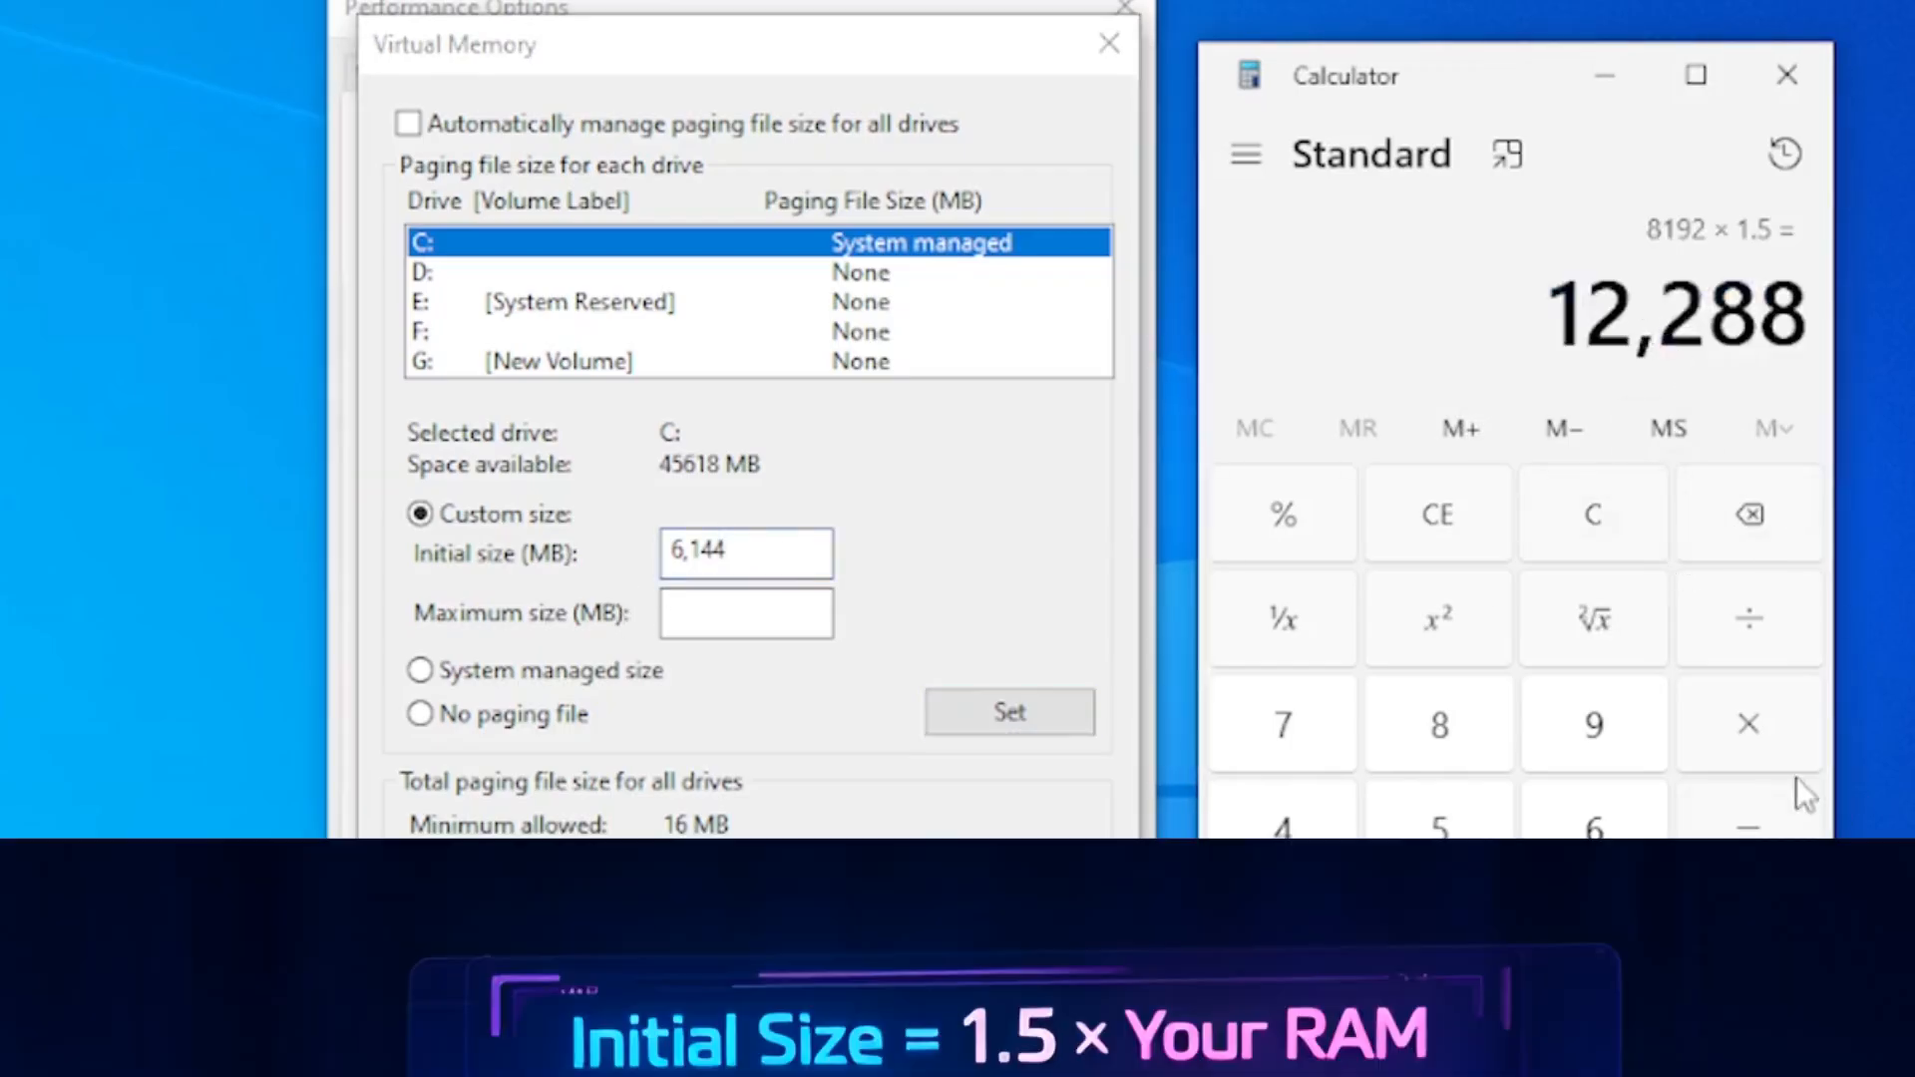
left_click(1441, 518)
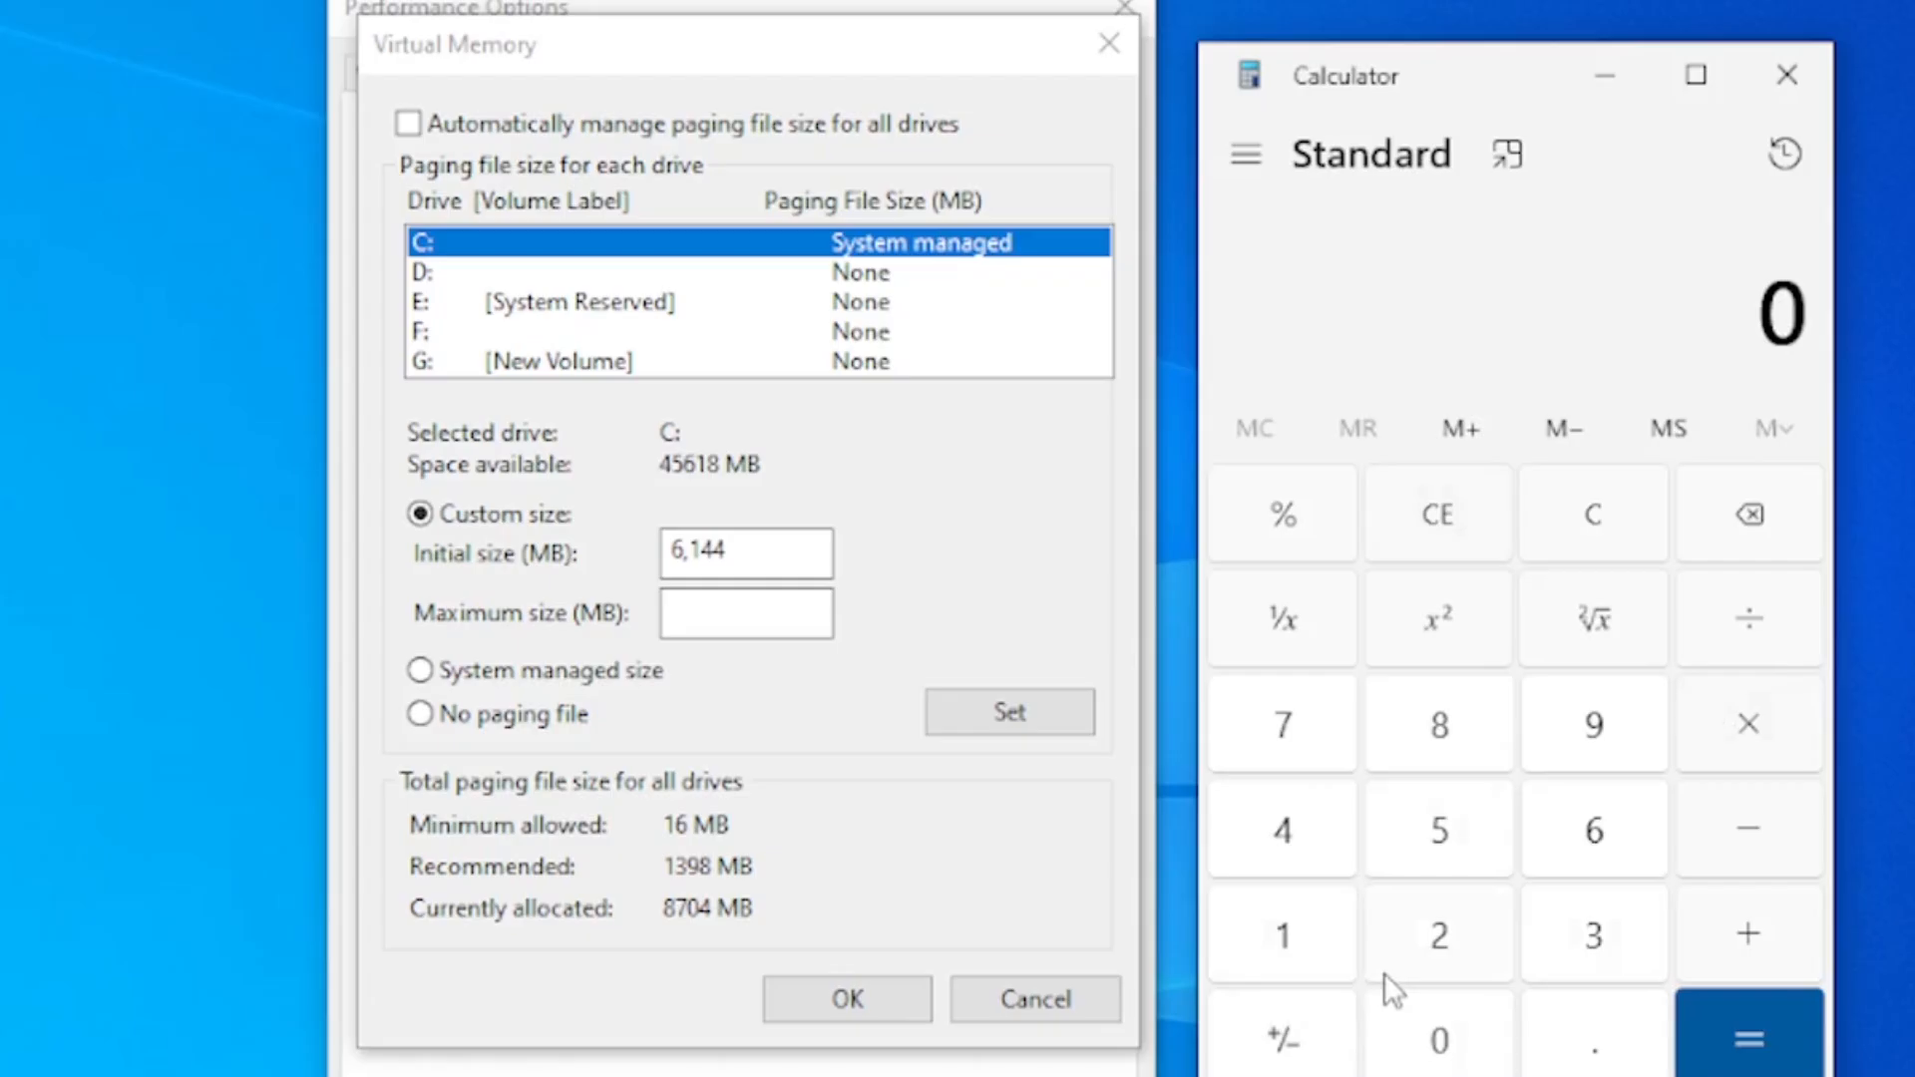
Multiply 2 by 1024 to get the MB value of 2 GB of RAM for the maximum size calculation
left_click_drag(1486, 73, 1493, 20)
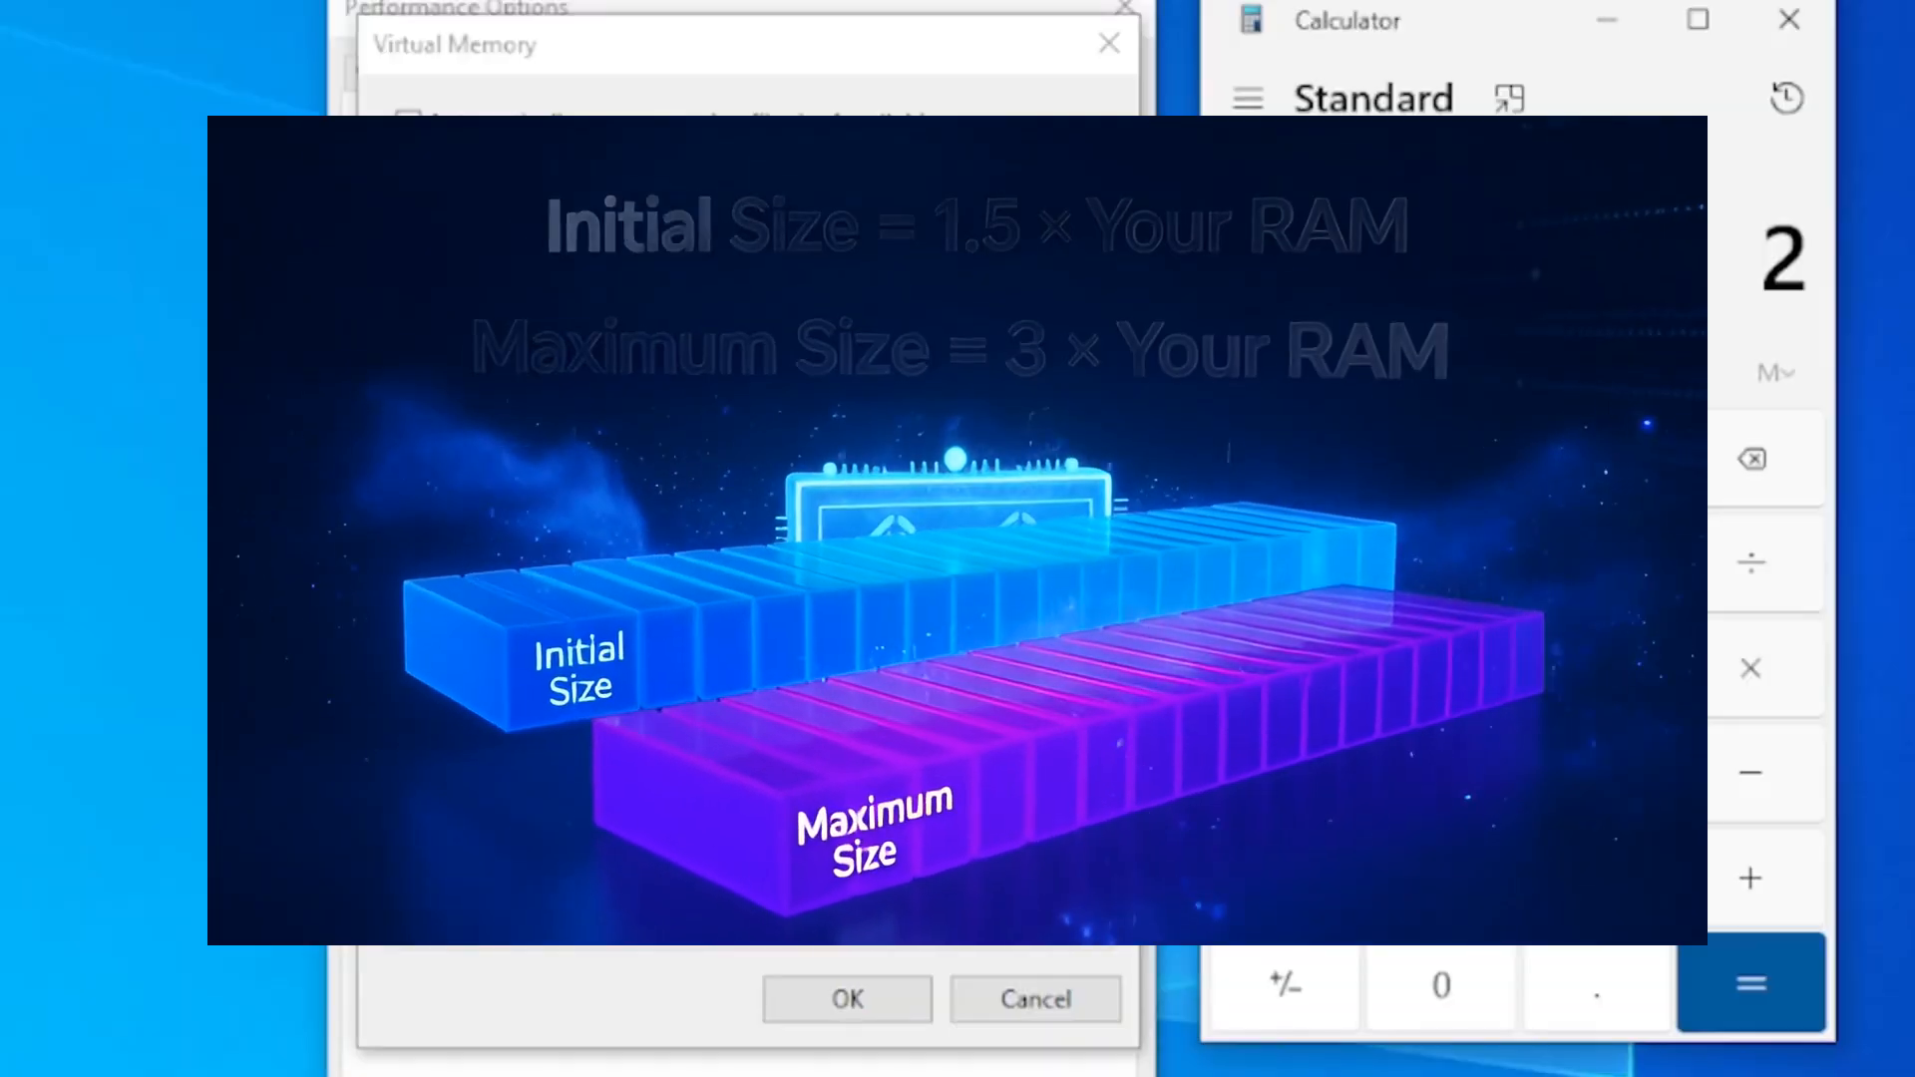
left_click(1750, 668)
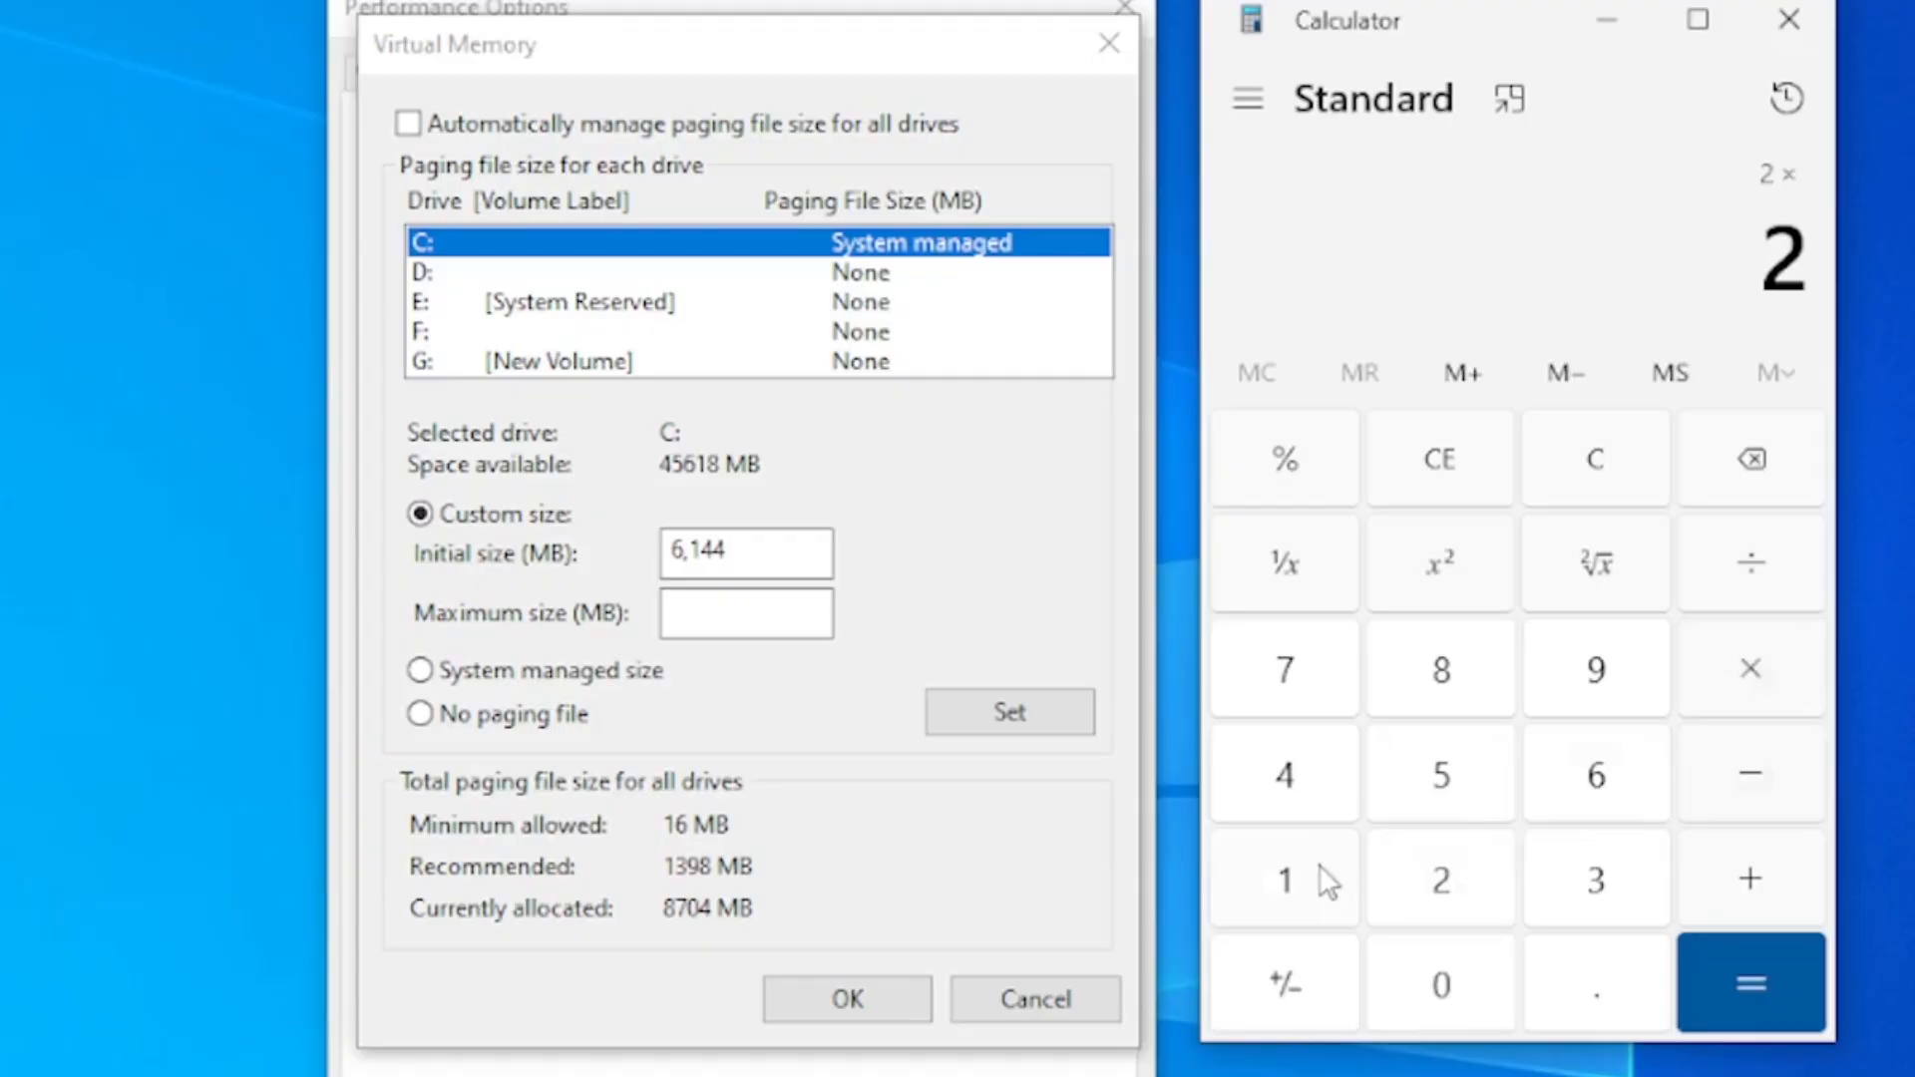
left_click(1316, 870)
left_click(1443, 982)
left_click(1458, 886)
left_click(1342, 774)
left_click(1765, 948)
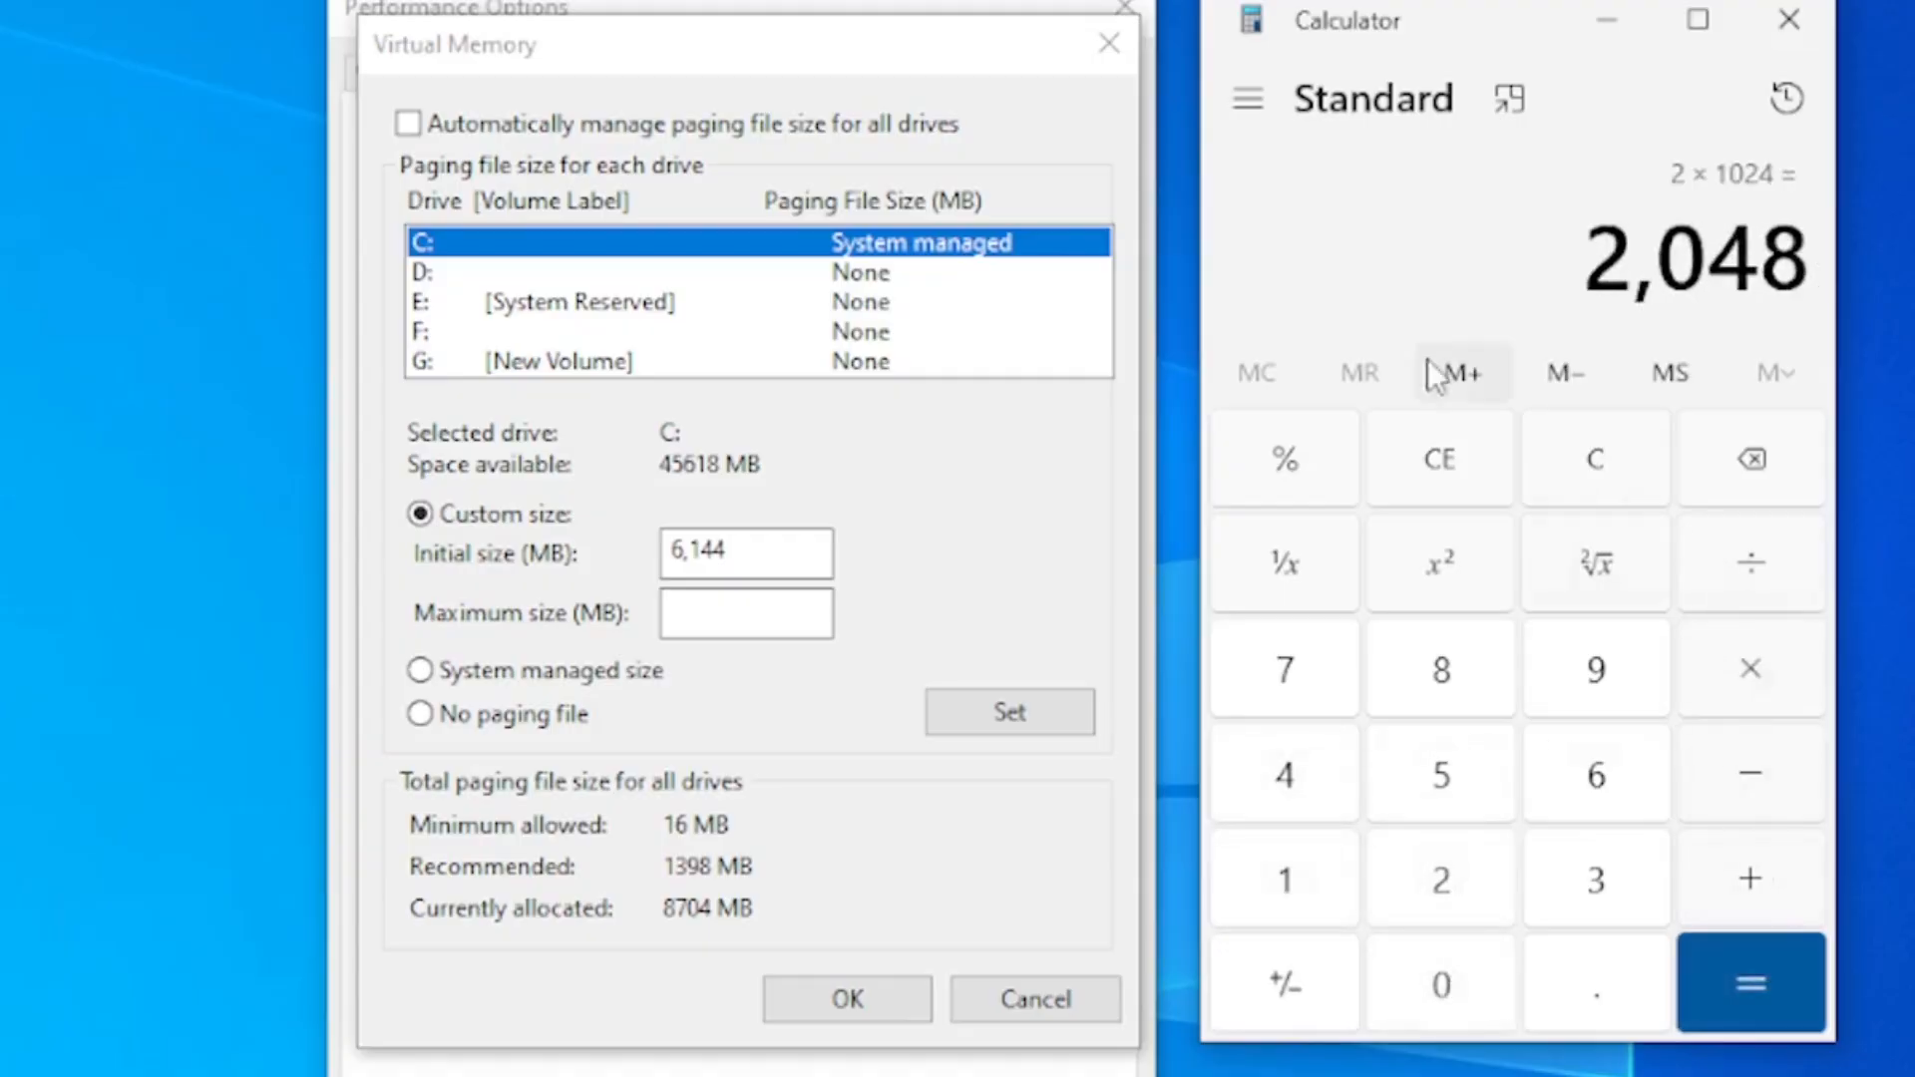
Multiply the 2 GB RAM value in MB by 3 and highlight the resulting maximum size
left_click(1773, 684)
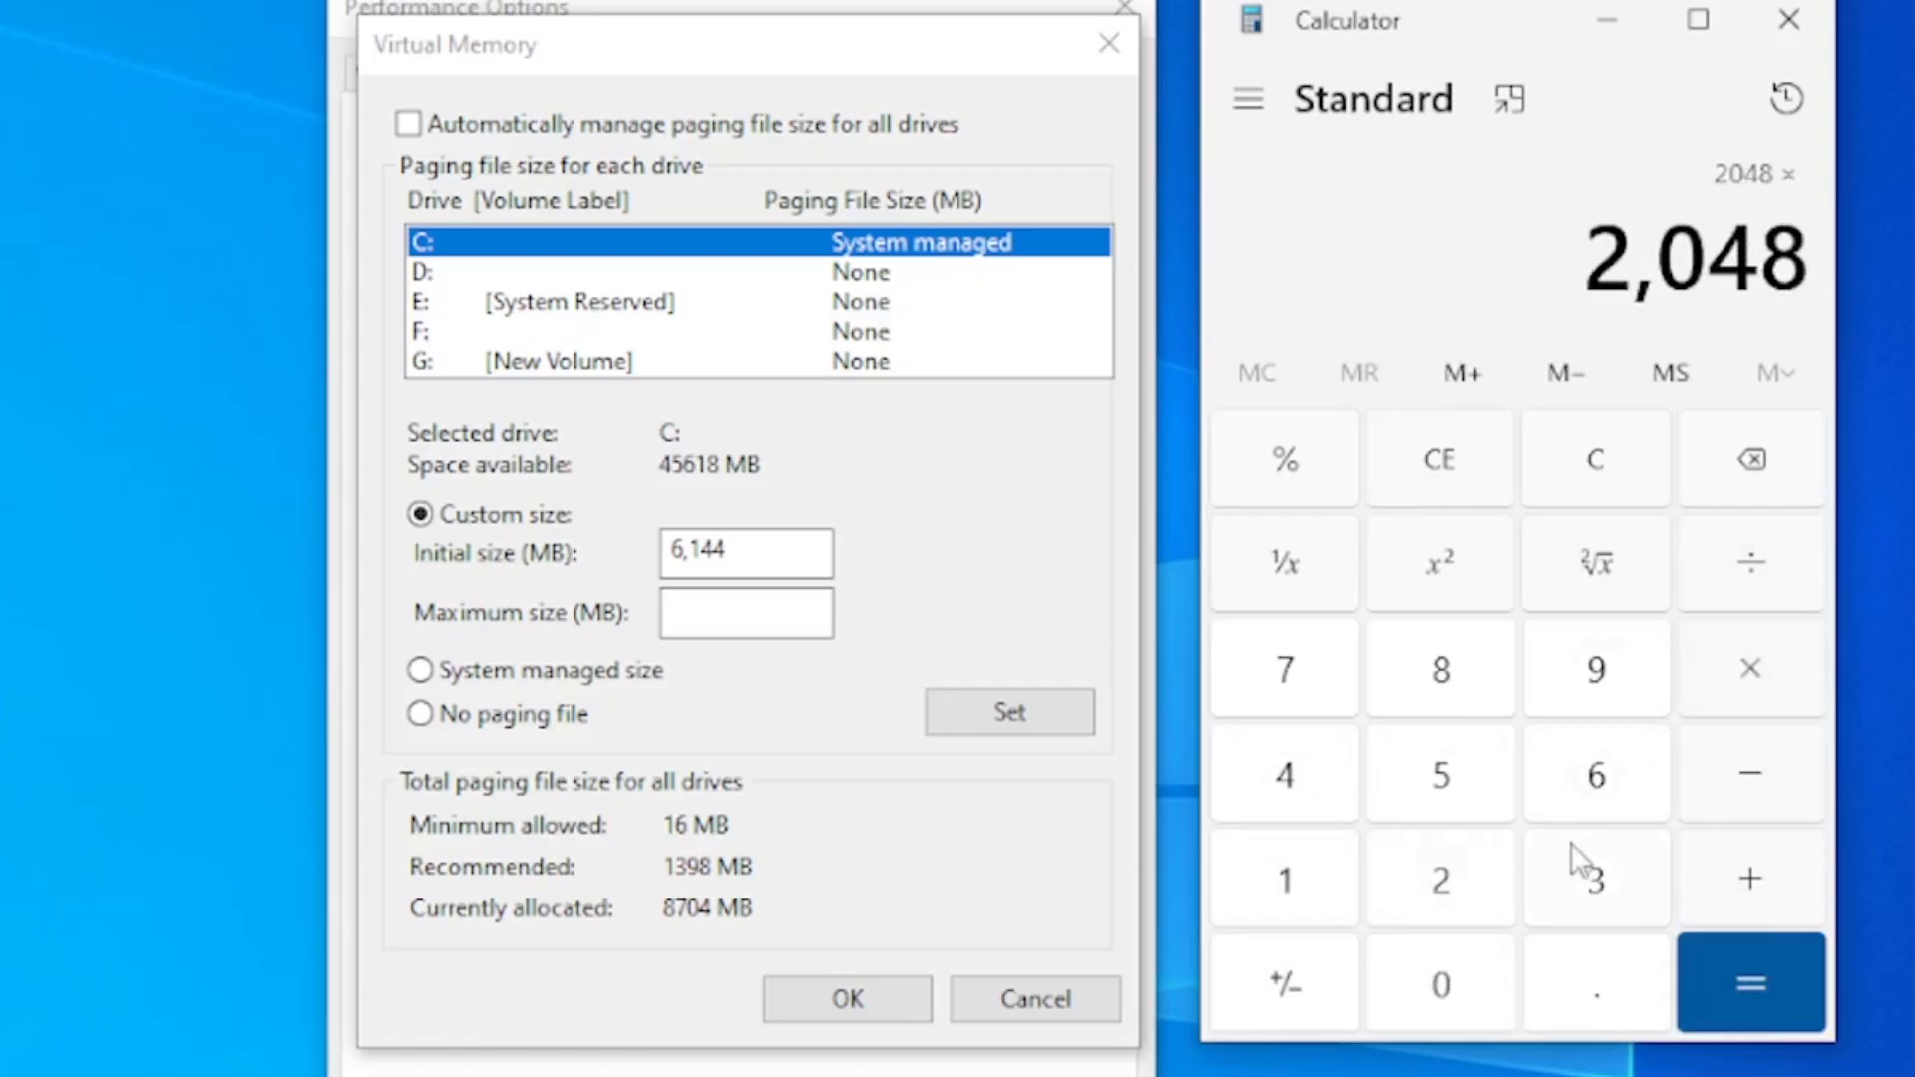
left_click(1608, 894)
left_click(1785, 979)
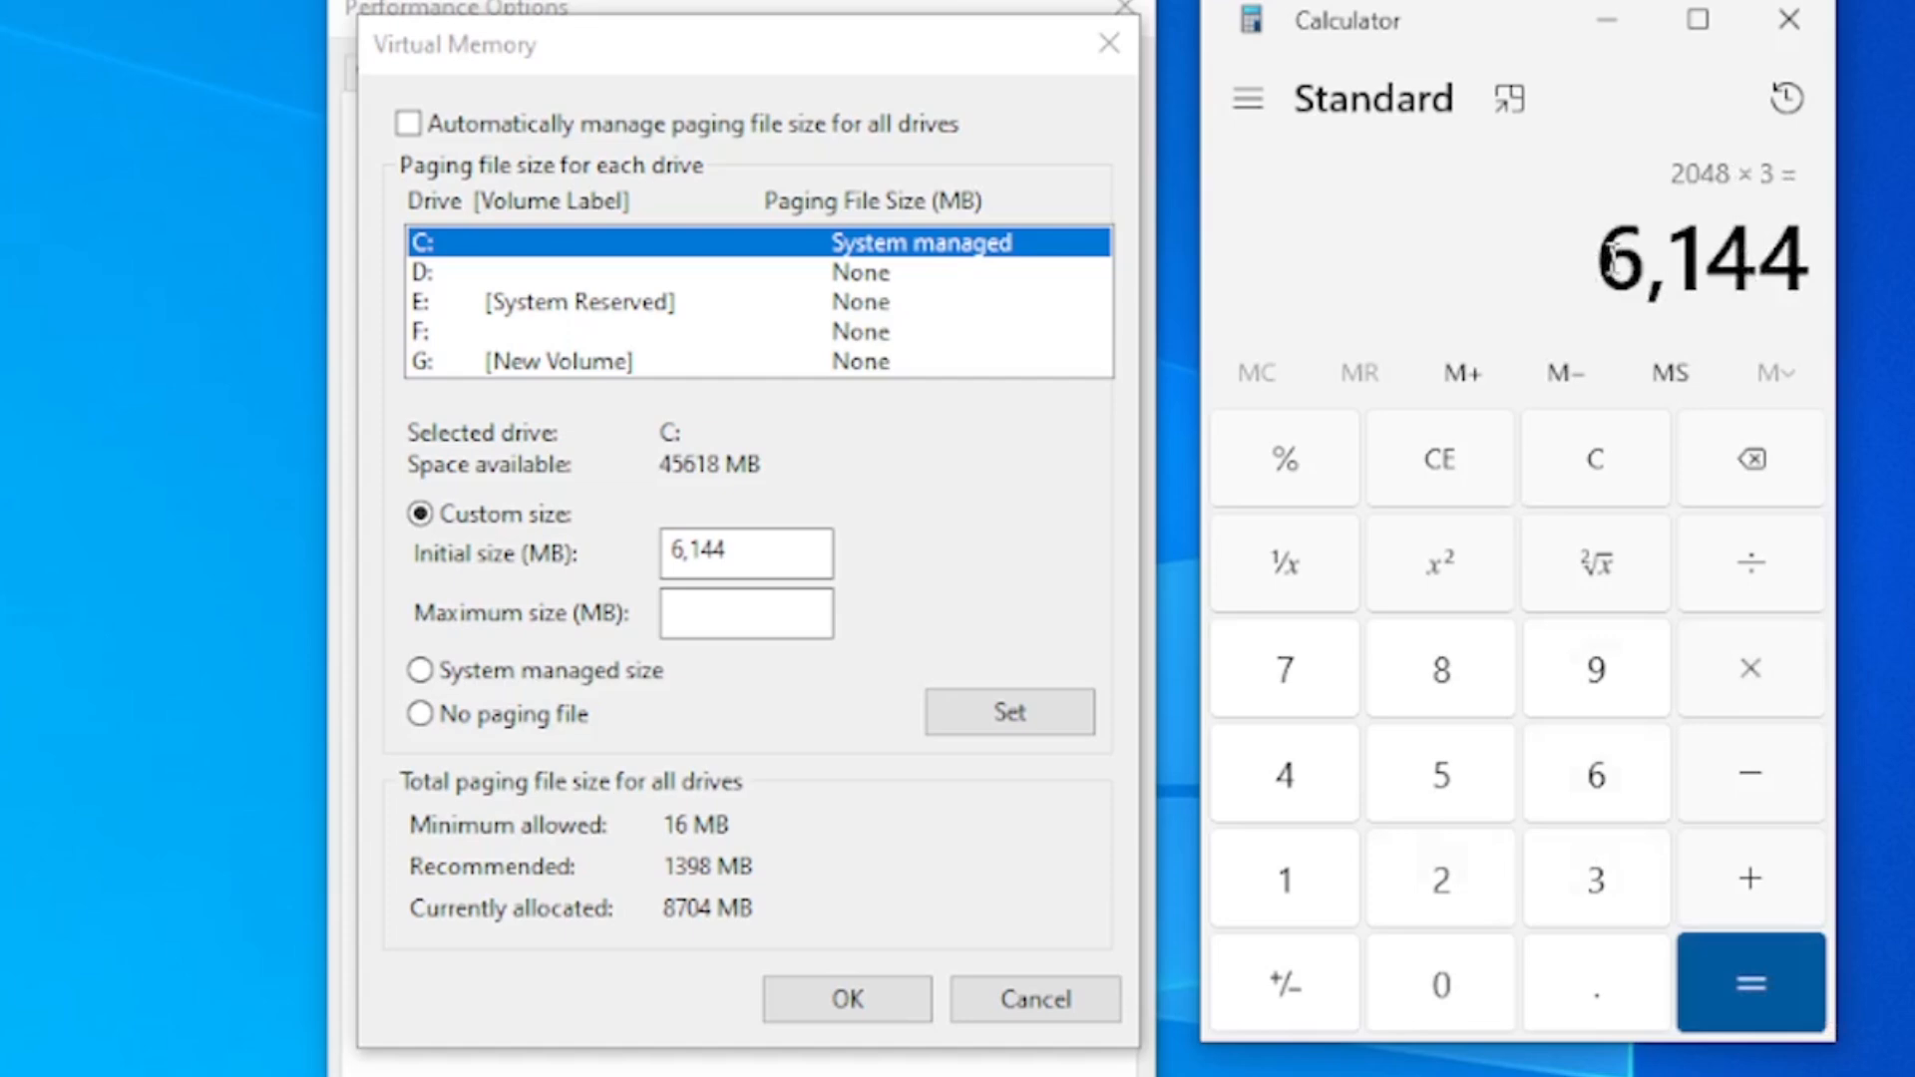
left_click_drag(1607, 262, 1875, 283)
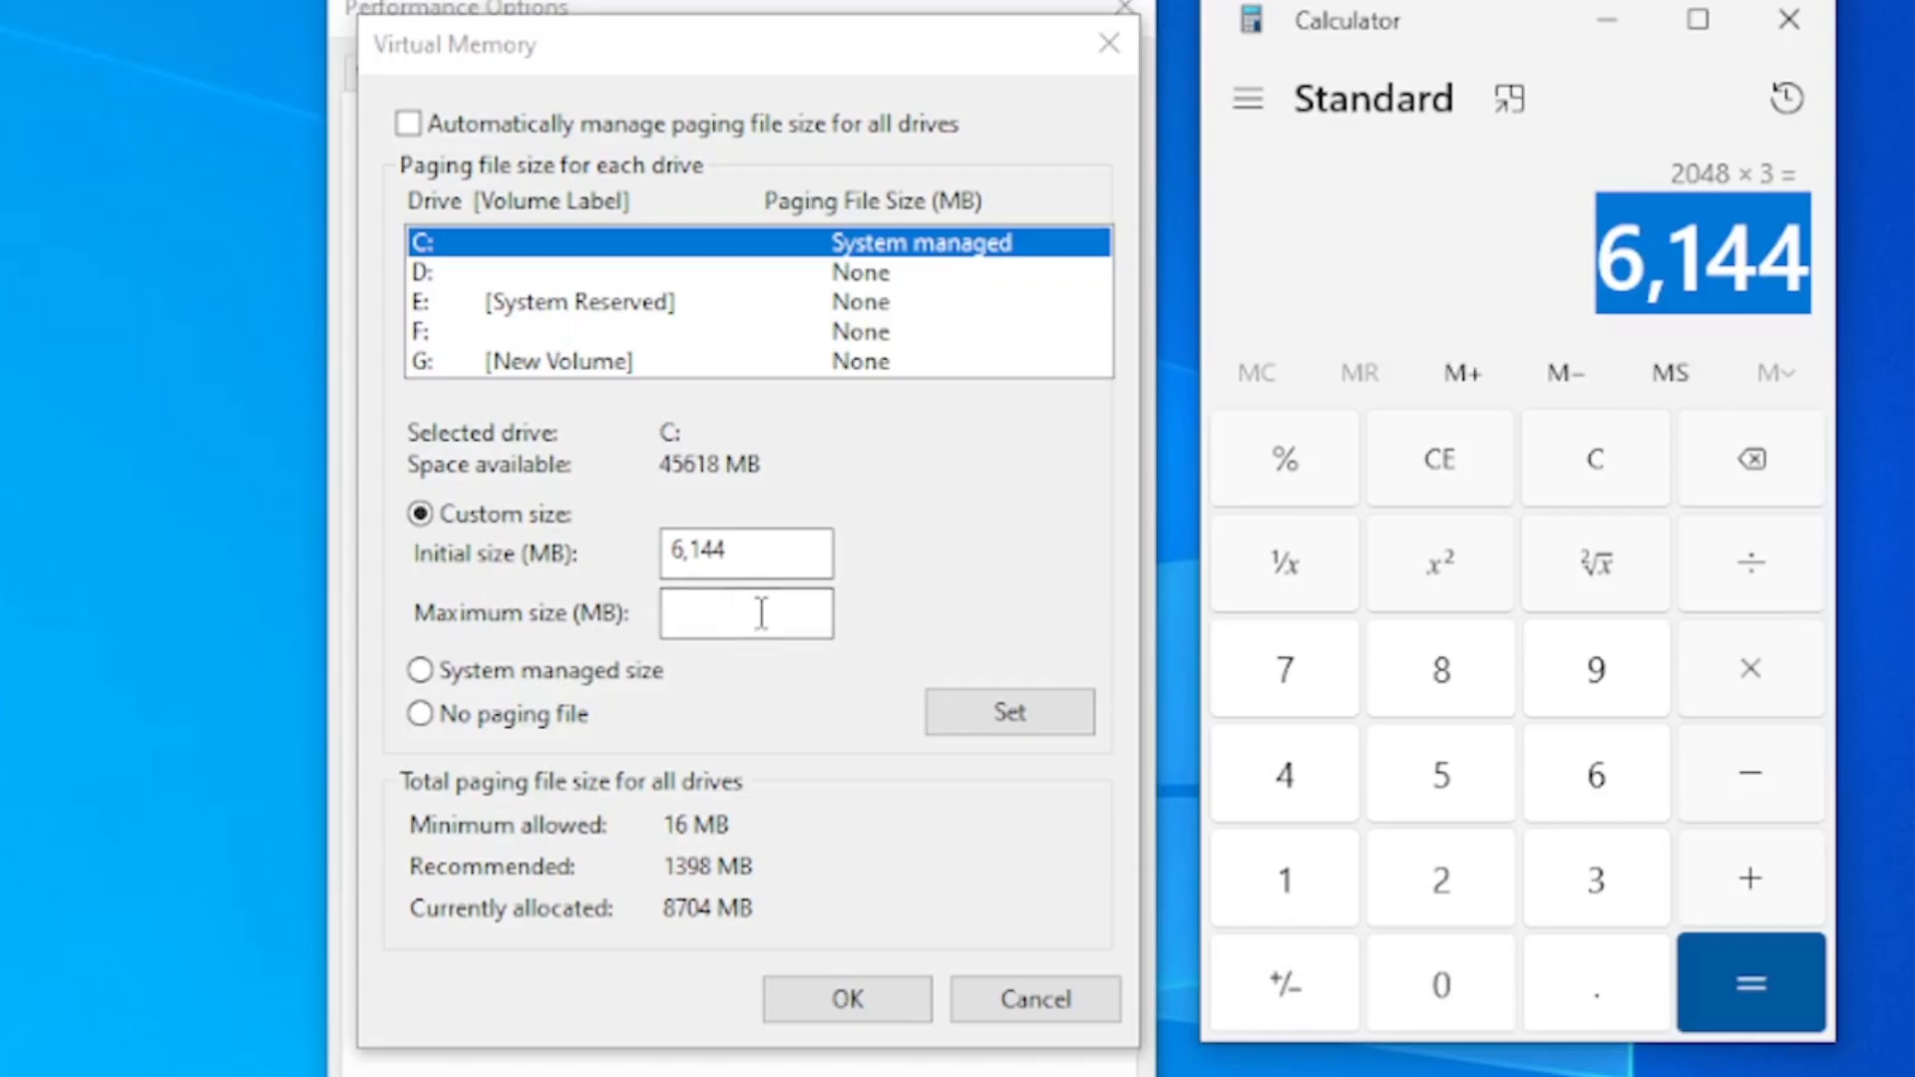
Multiply 4 by 1024 in Calculator to convert 4 GB of RAM to MB
left_click(1299, 760)
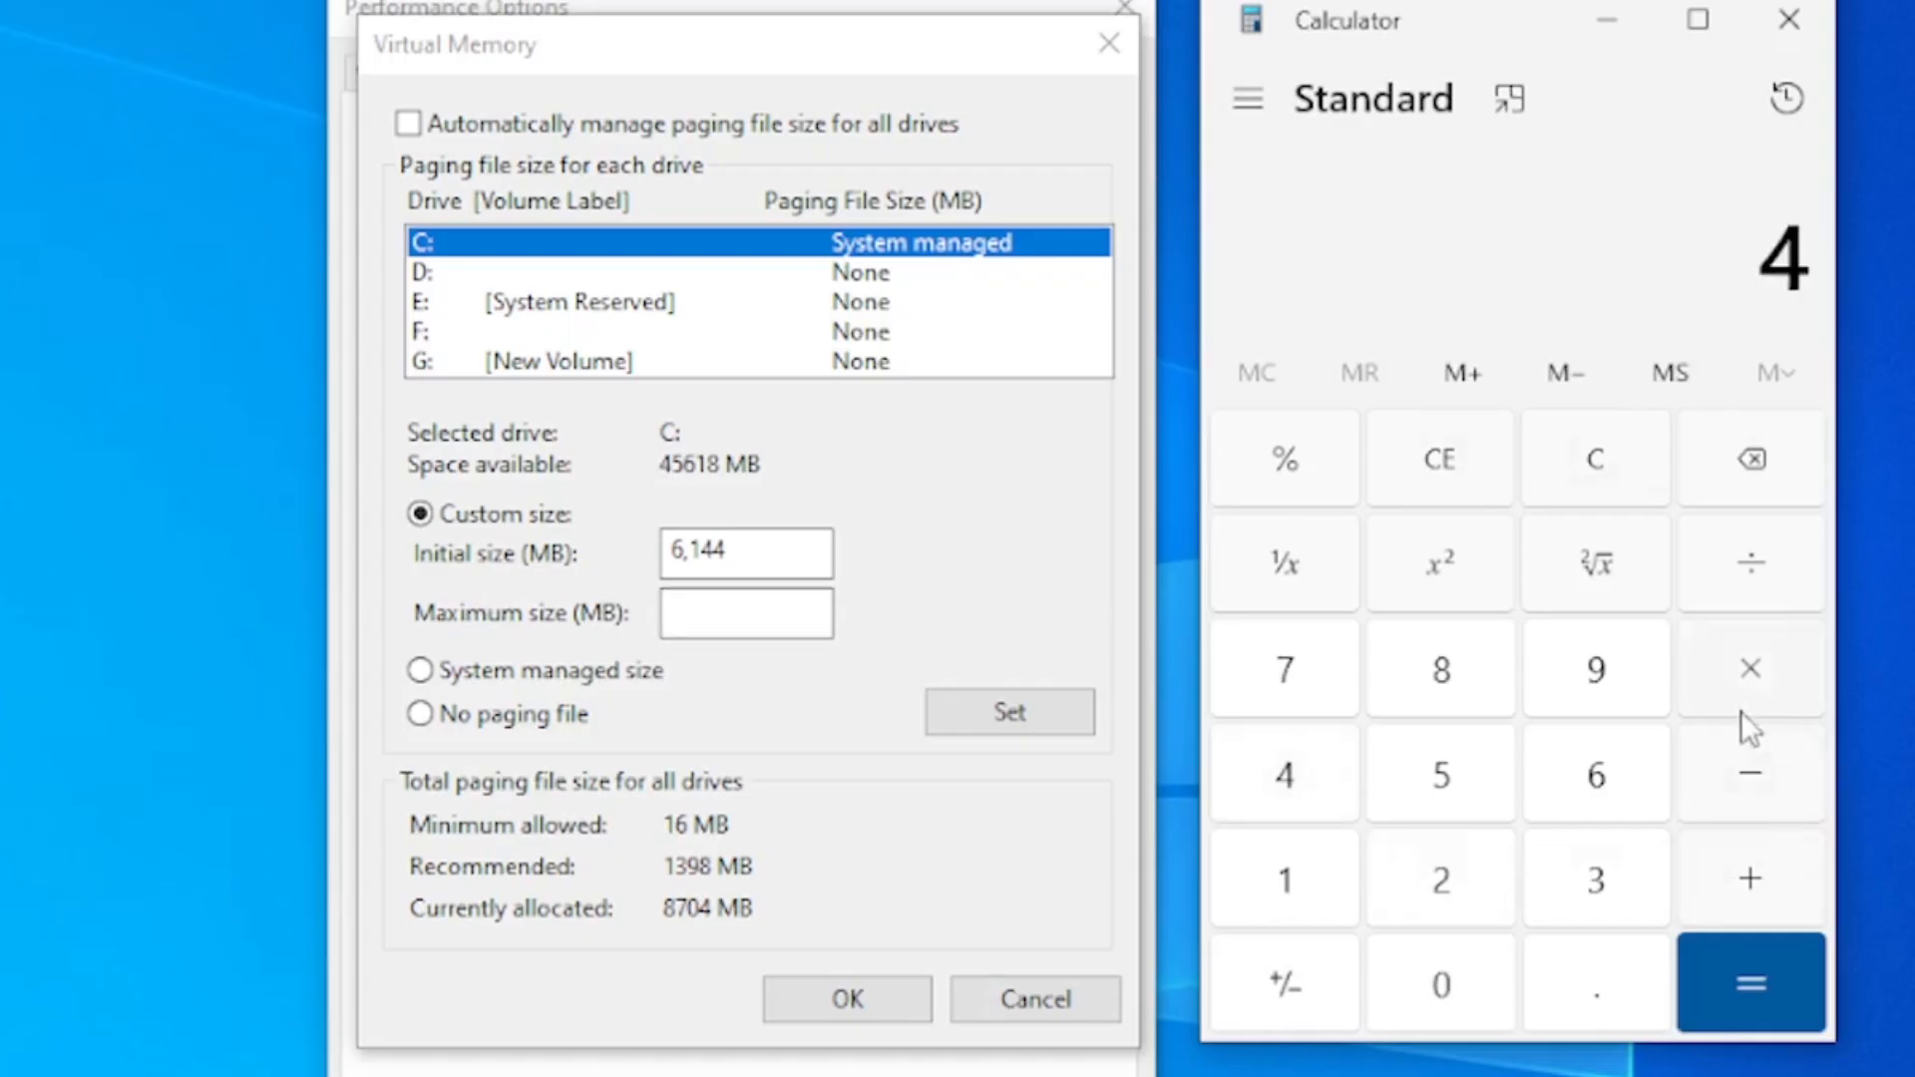
left_click(1329, 884)
left_click(1439, 979)
left_click(1439, 902)
left_click(1326, 772)
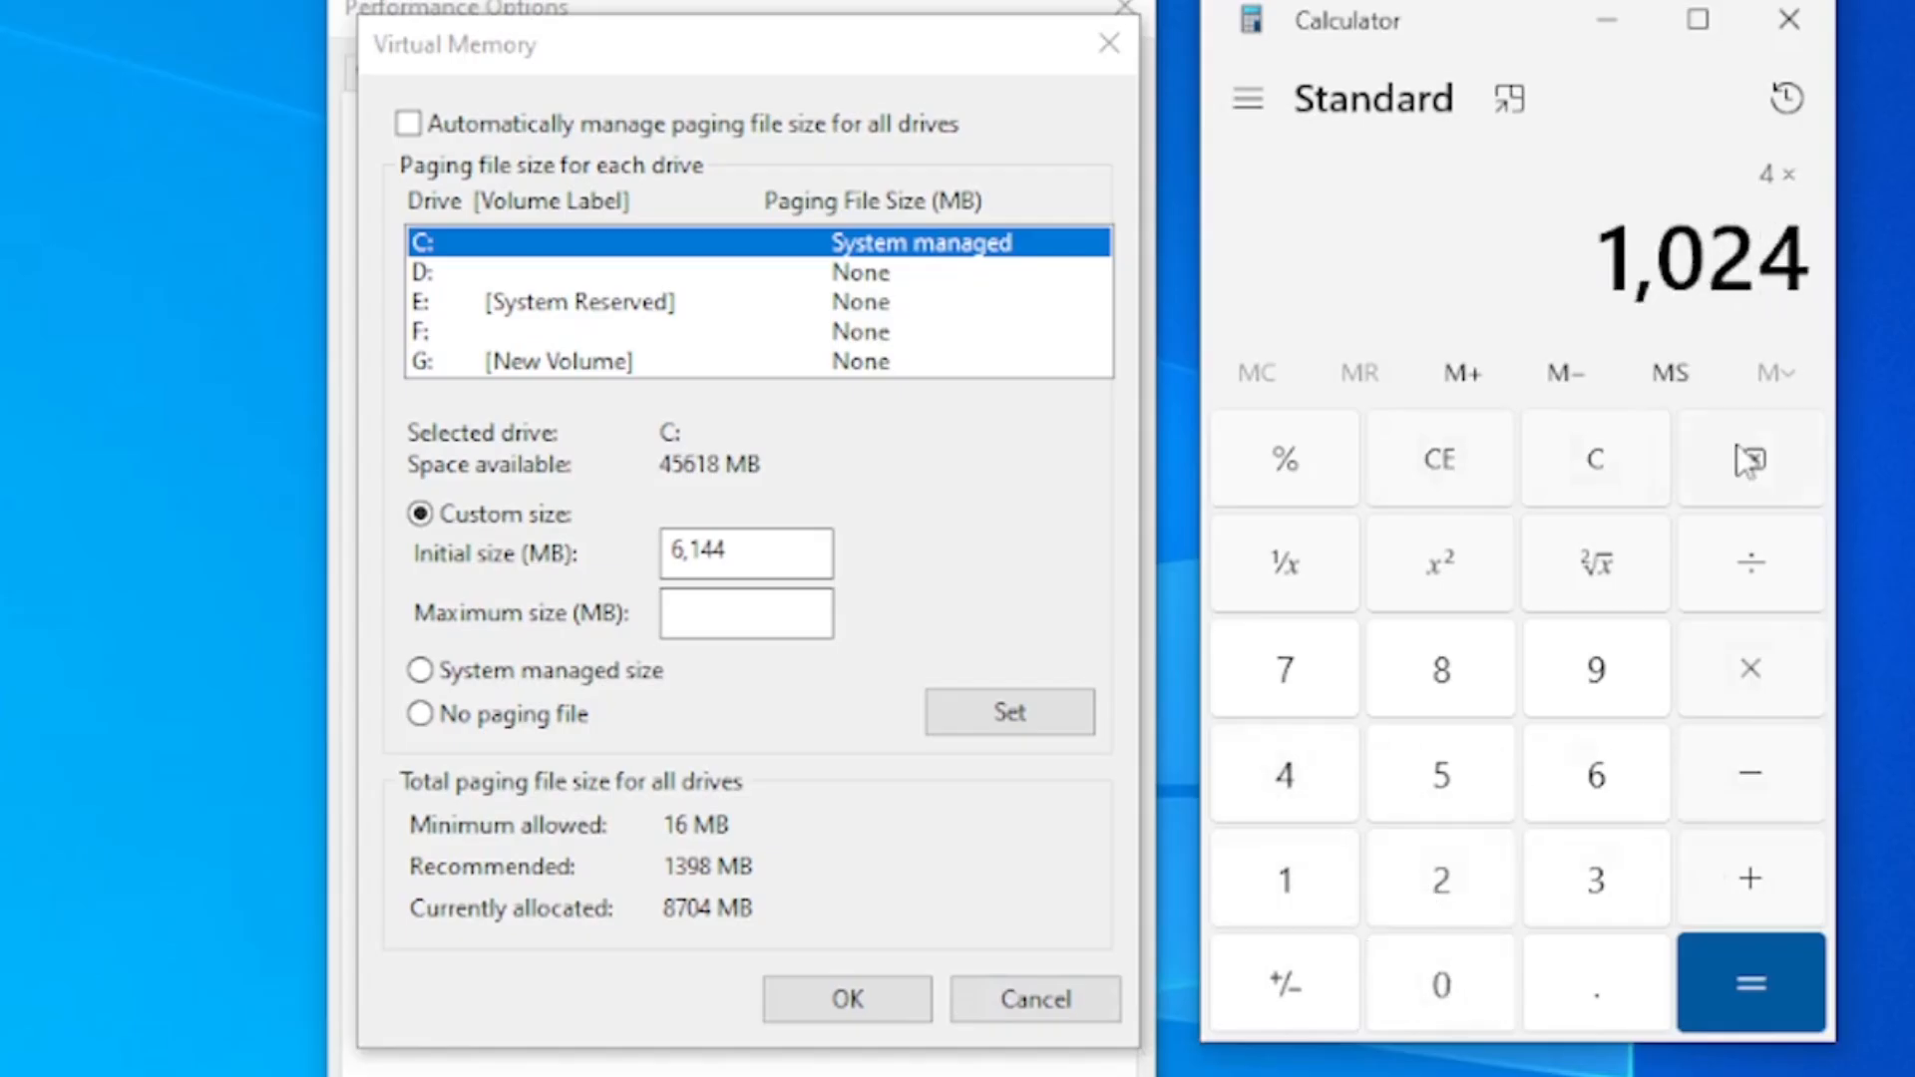
left_click(1757, 985)
left_click_drag(1589, 249, 1838, 282)
left_click(1786, 283)
Multiply the 4 GB RAM value in MB by 3 to get the maximum paging file size
left_click(1750, 668)
left_click(1603, 855)
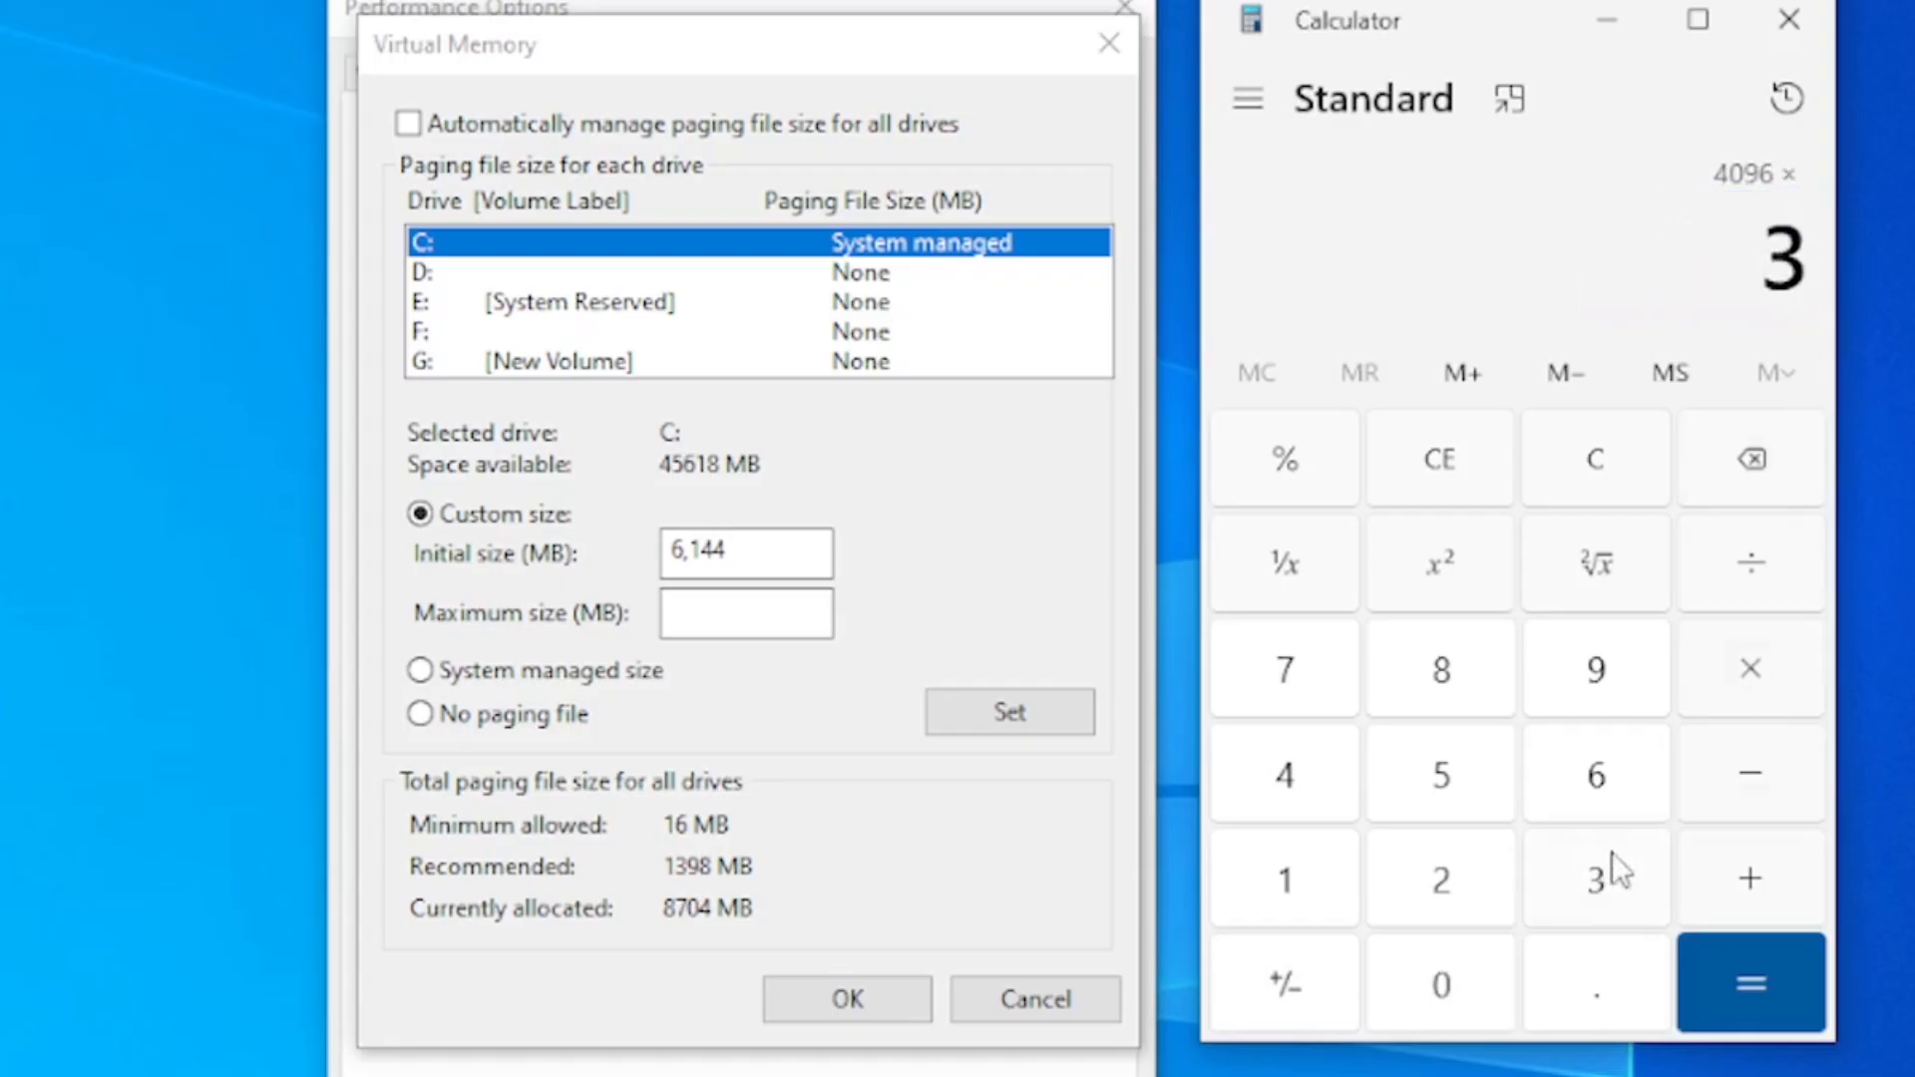
left_click(1799, 972)
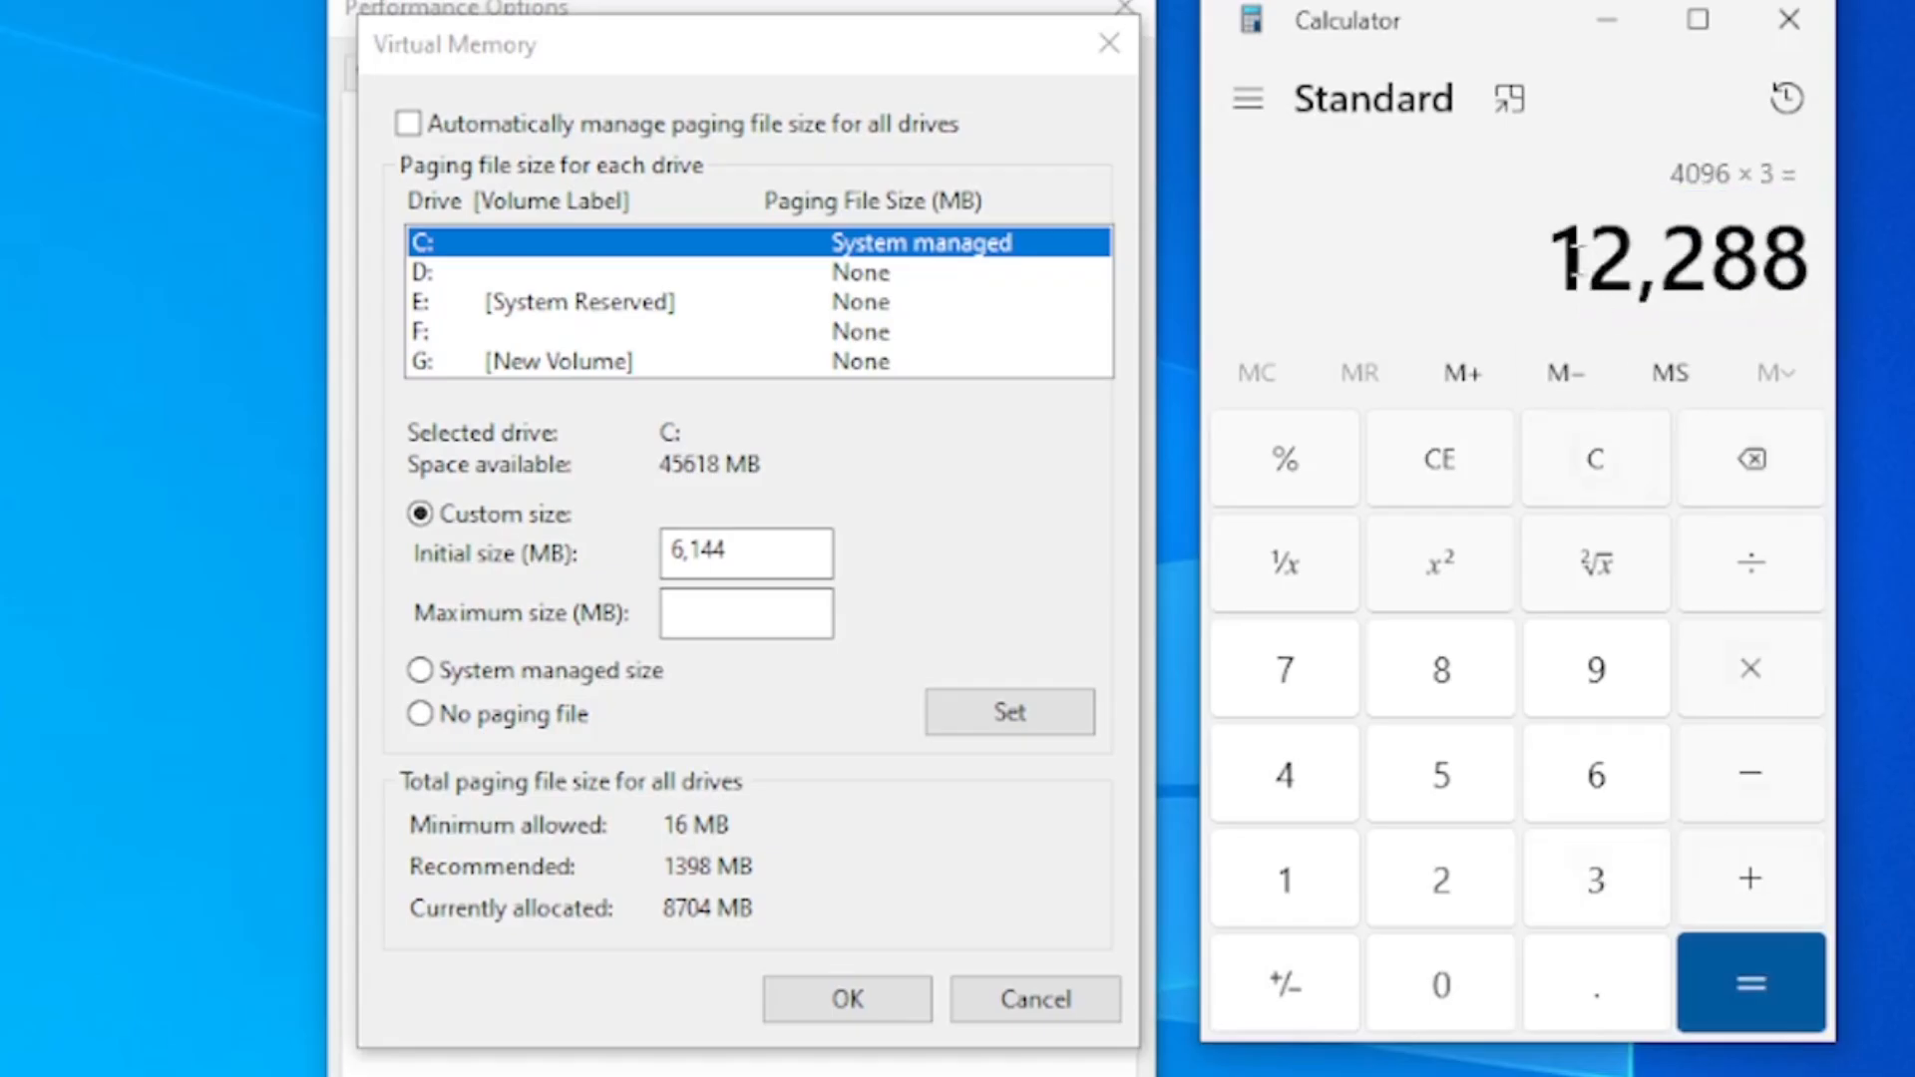
Copy the calculated 12,288 into the maximum size (MB) for drive C:
left_click_drag(1572, 257, 1805, 272)
right_click(1807, 276)
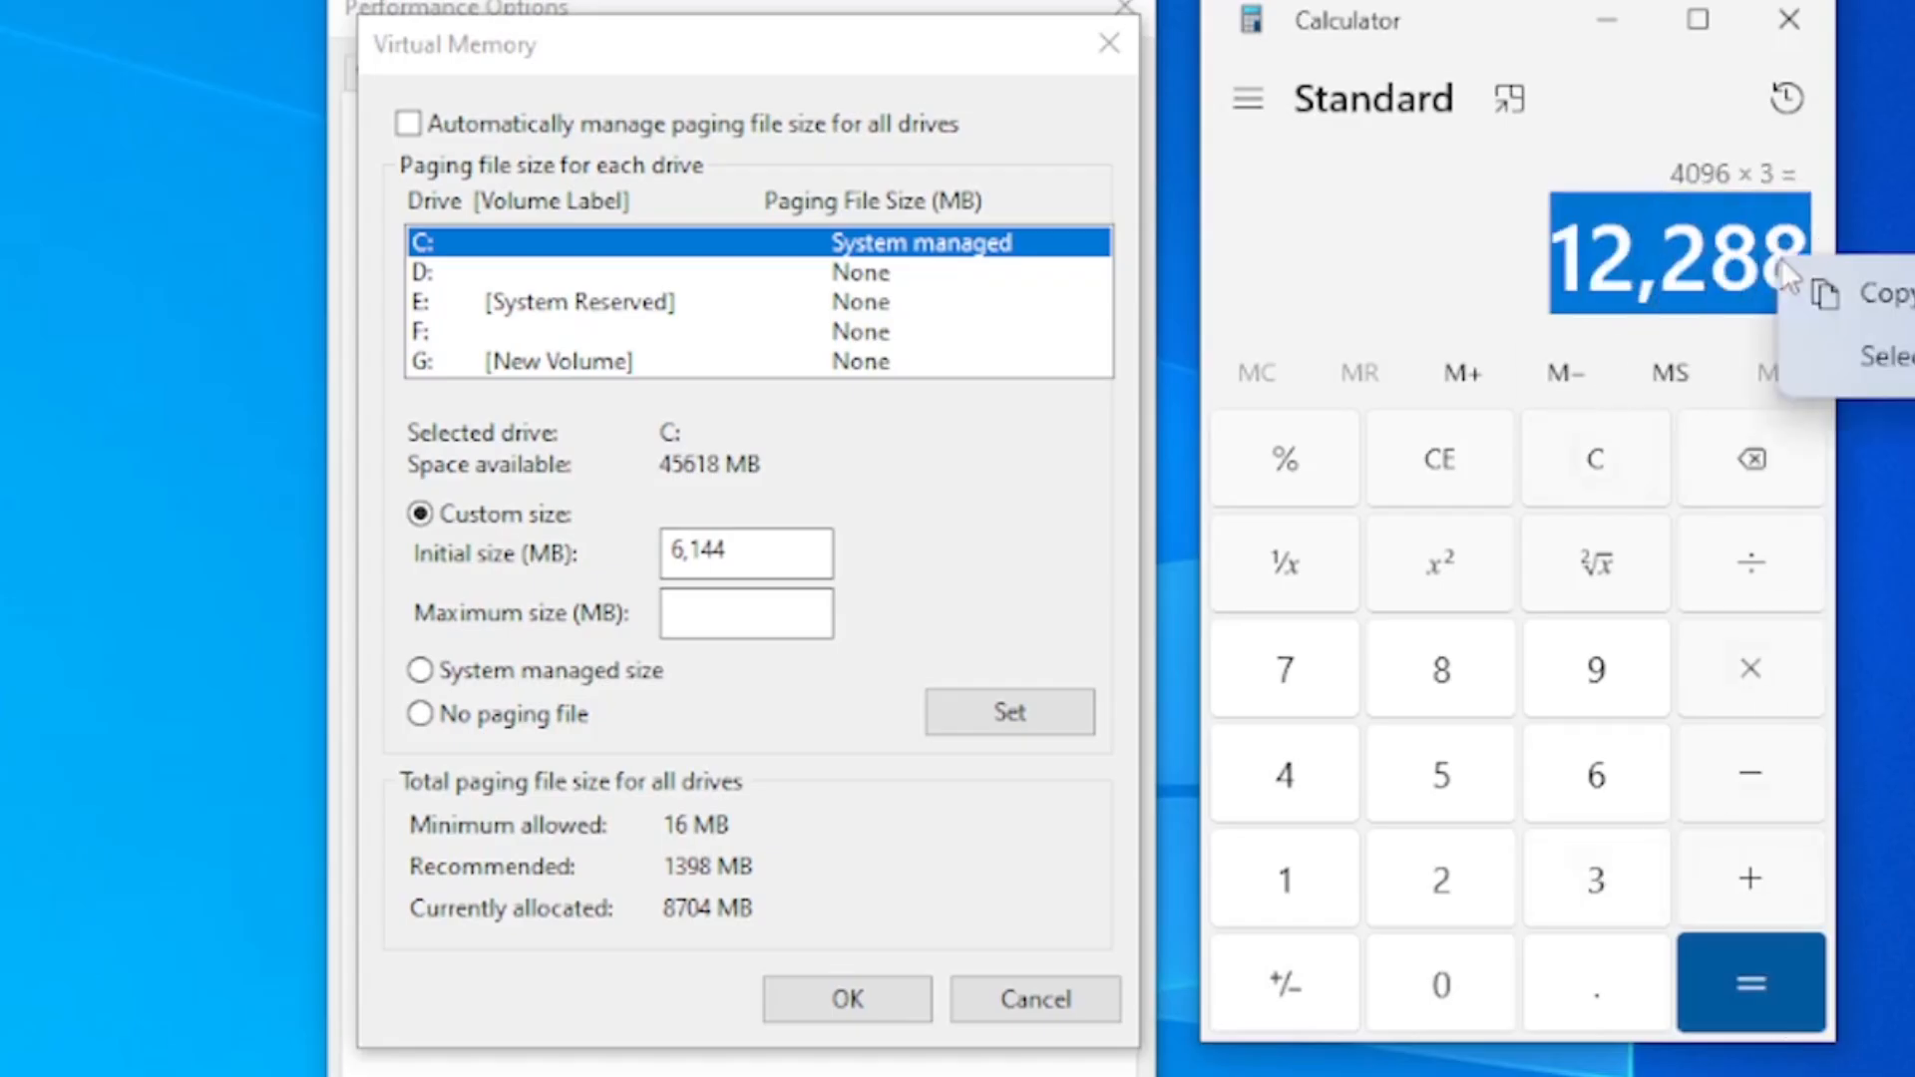
left_click(1875, 299)
left_click(812, 600)
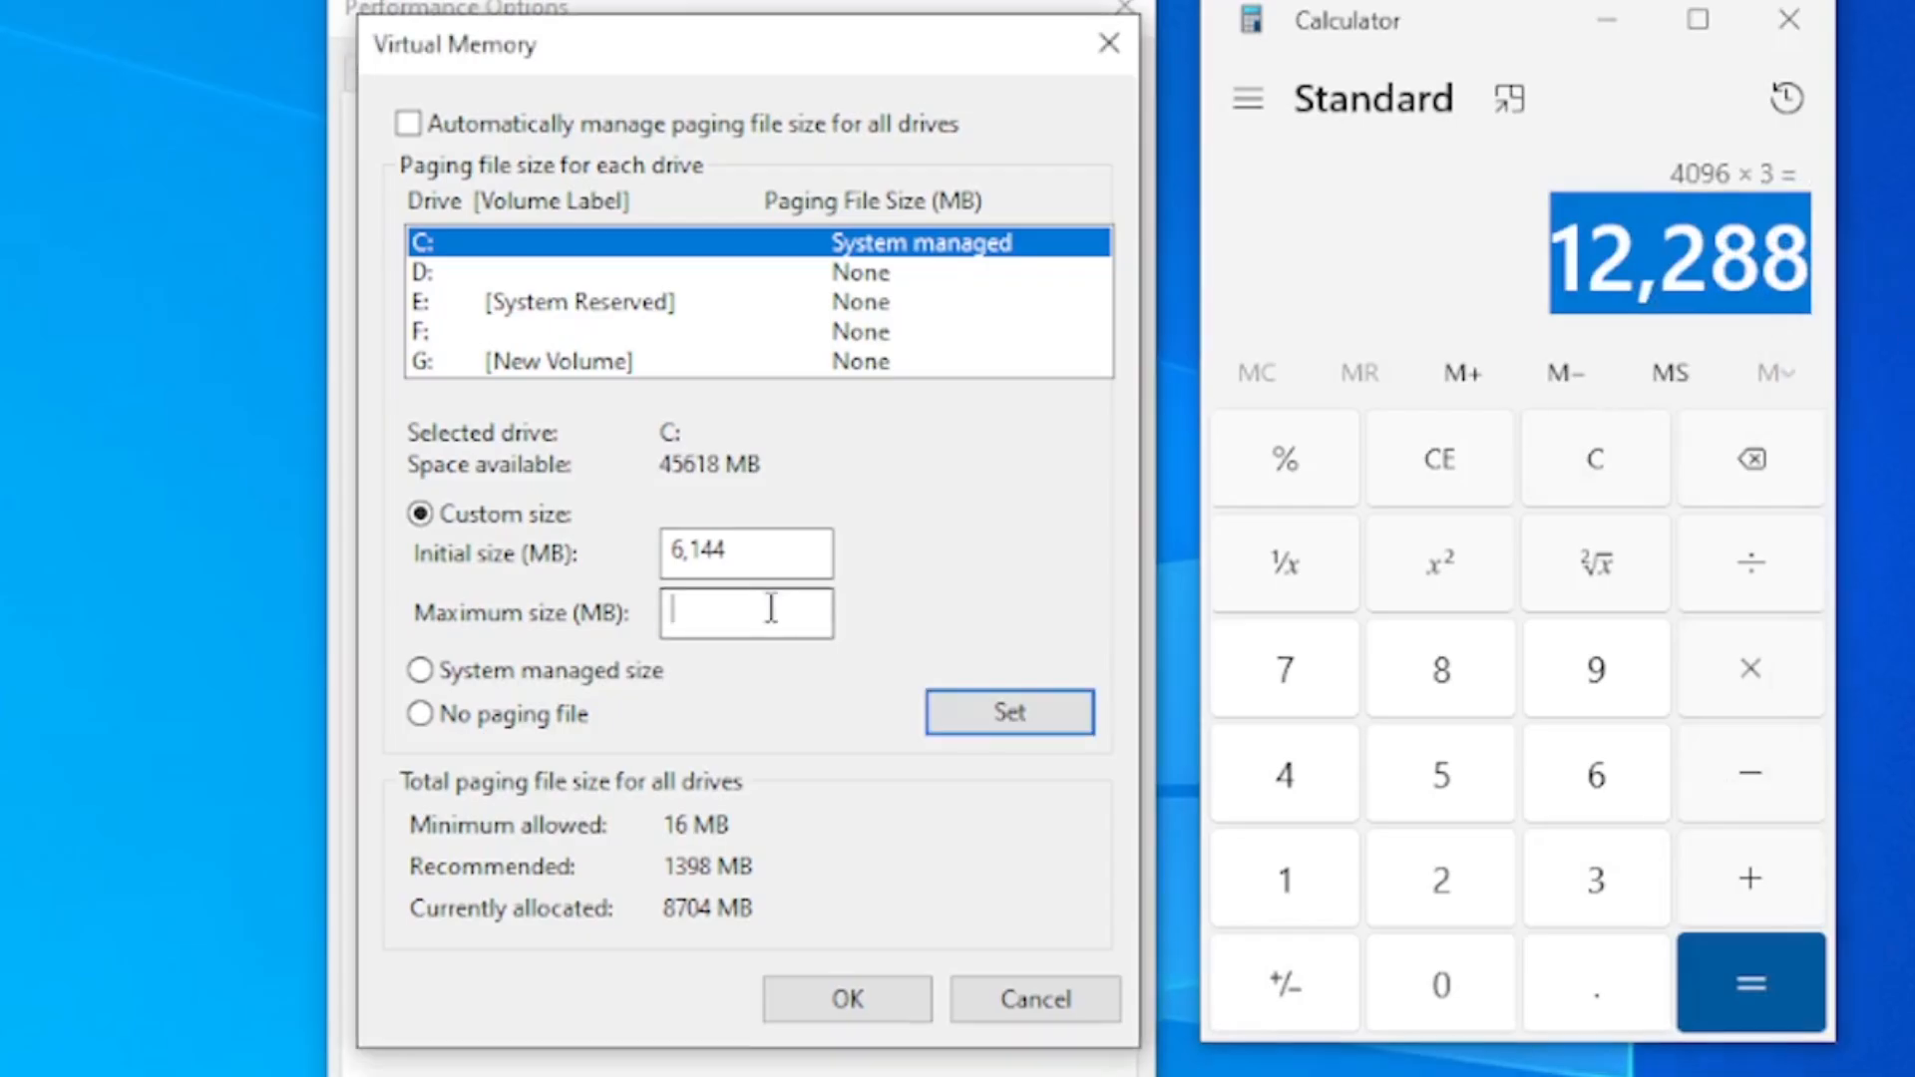
right_click(770, 606)
left_click(898, 782)
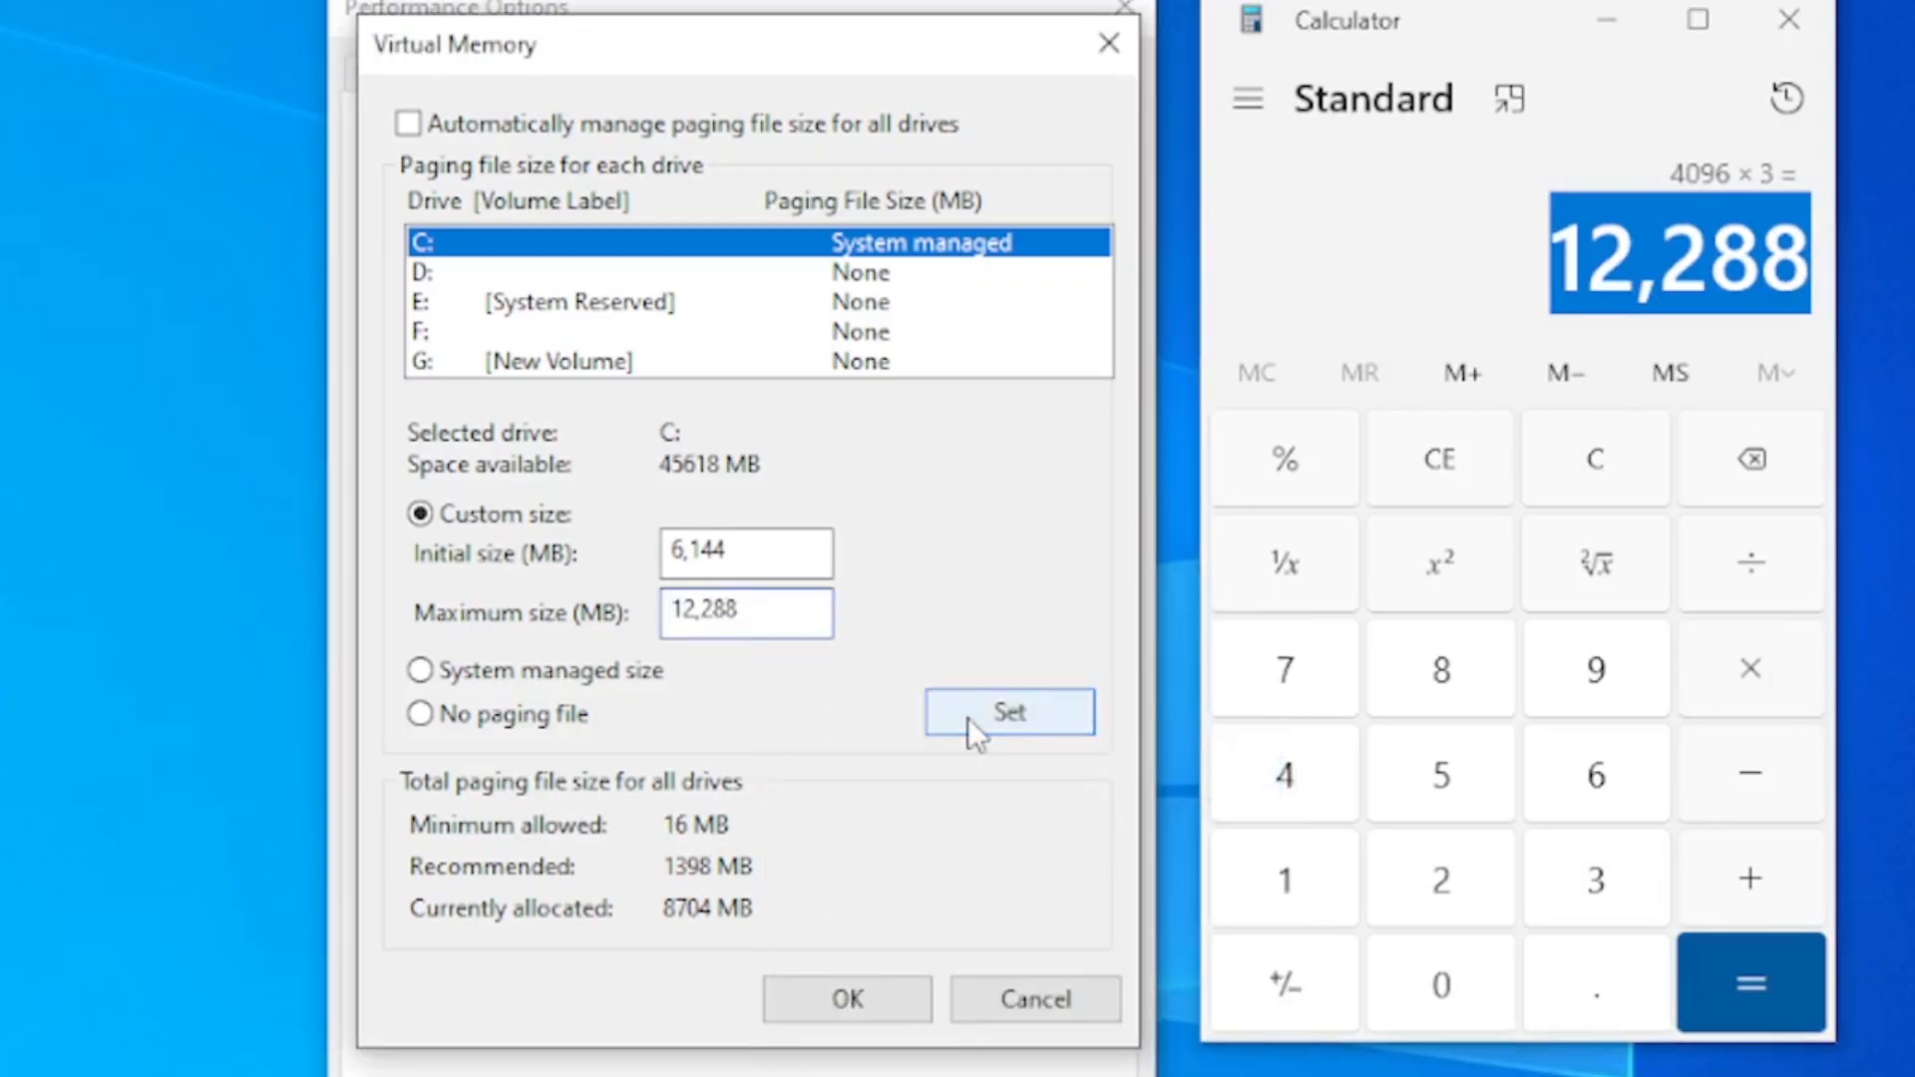
Clear the calculator and multiply 8 by 1024 to get the MB value of 8 GB of RAM
left_click(1493, 445)
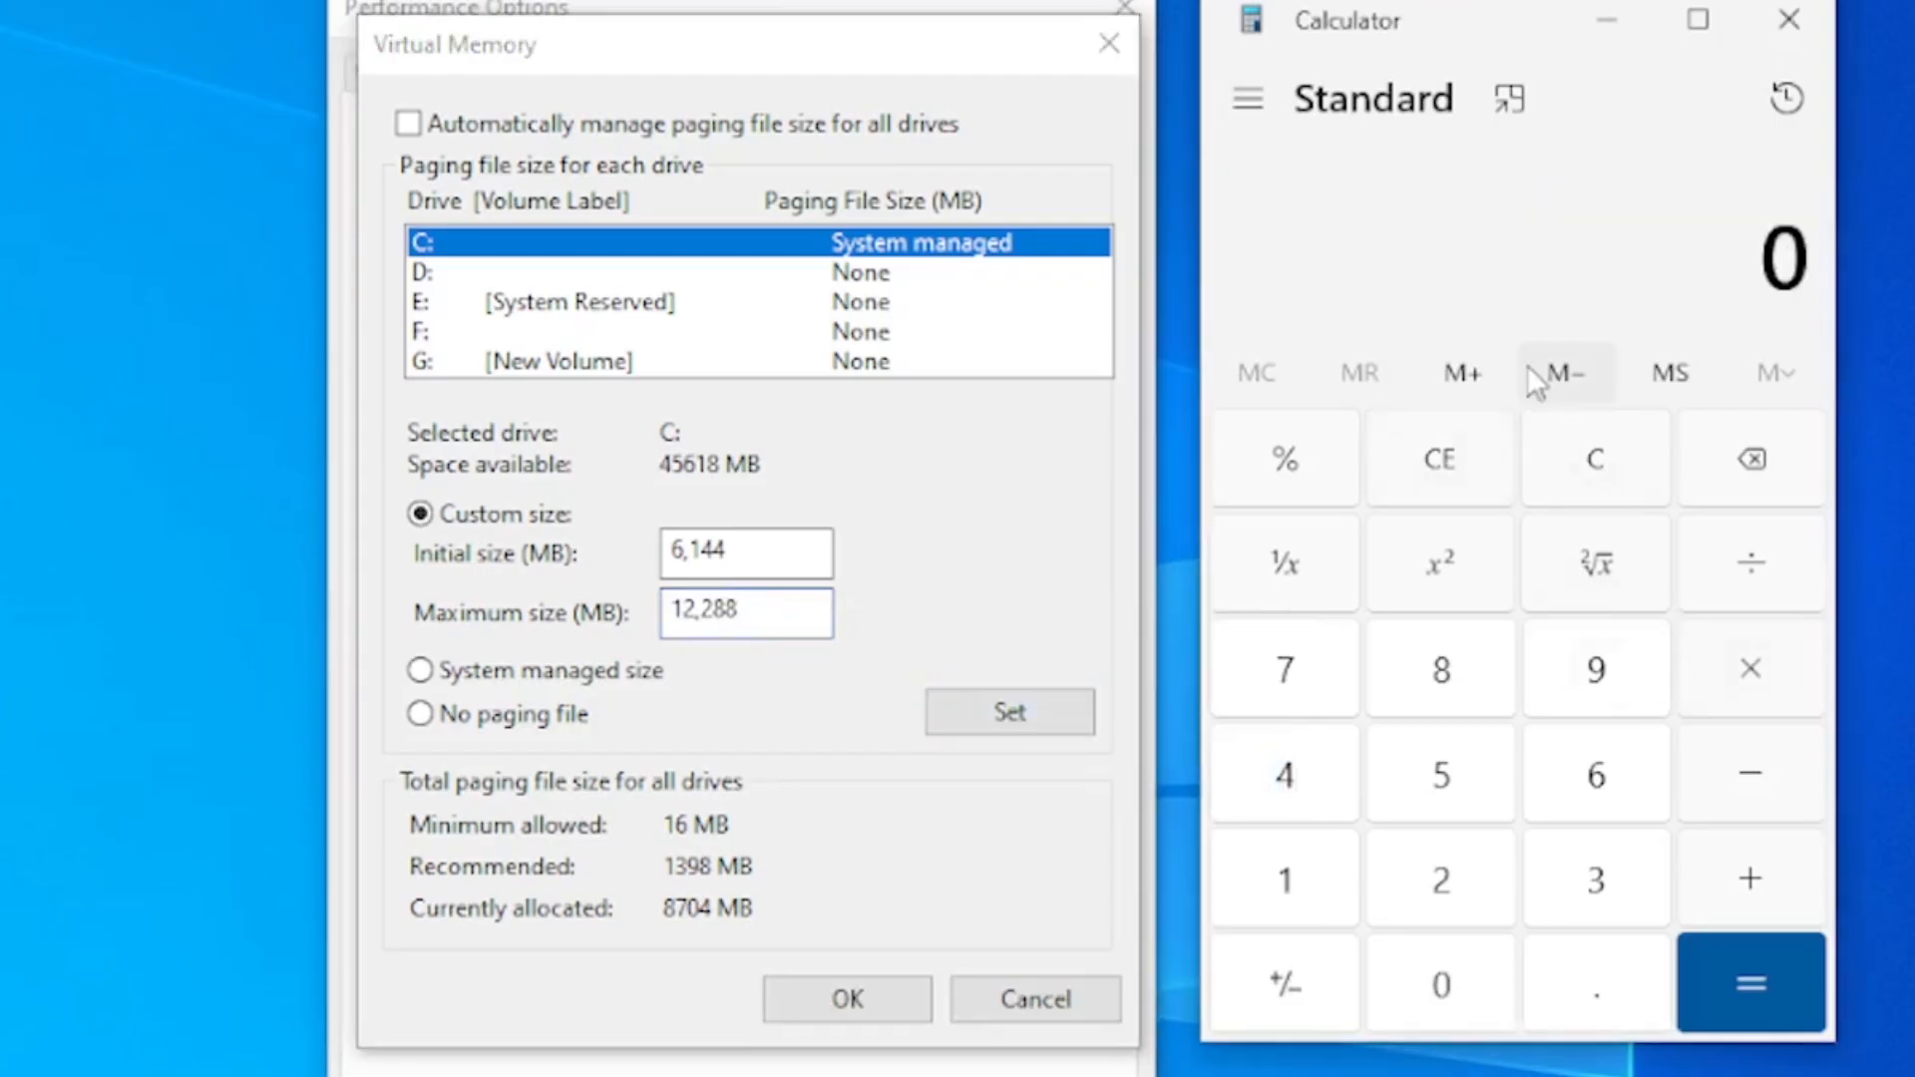
left_click(1461, 668)
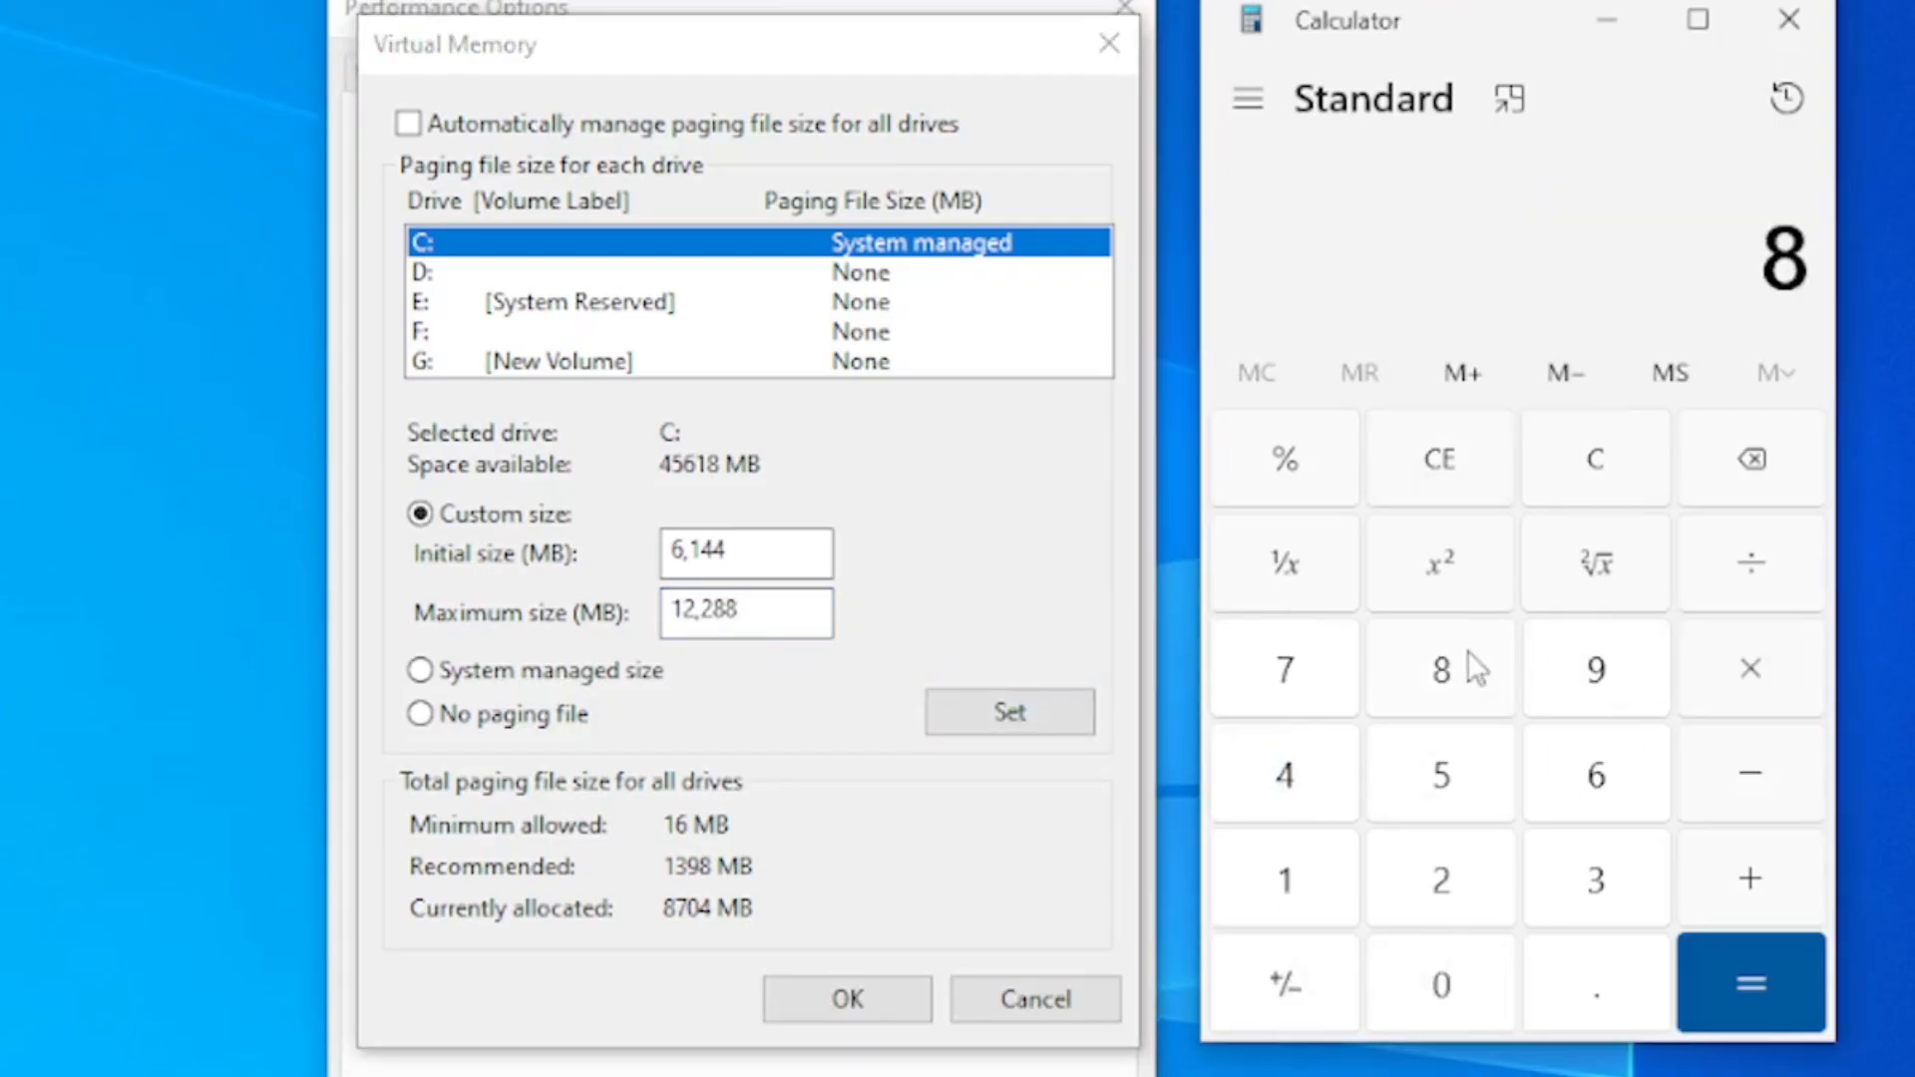
left_click(1269, 885)
left_click(1456, 1012)
left_click(1410, 877)
left_click(1295, 775)
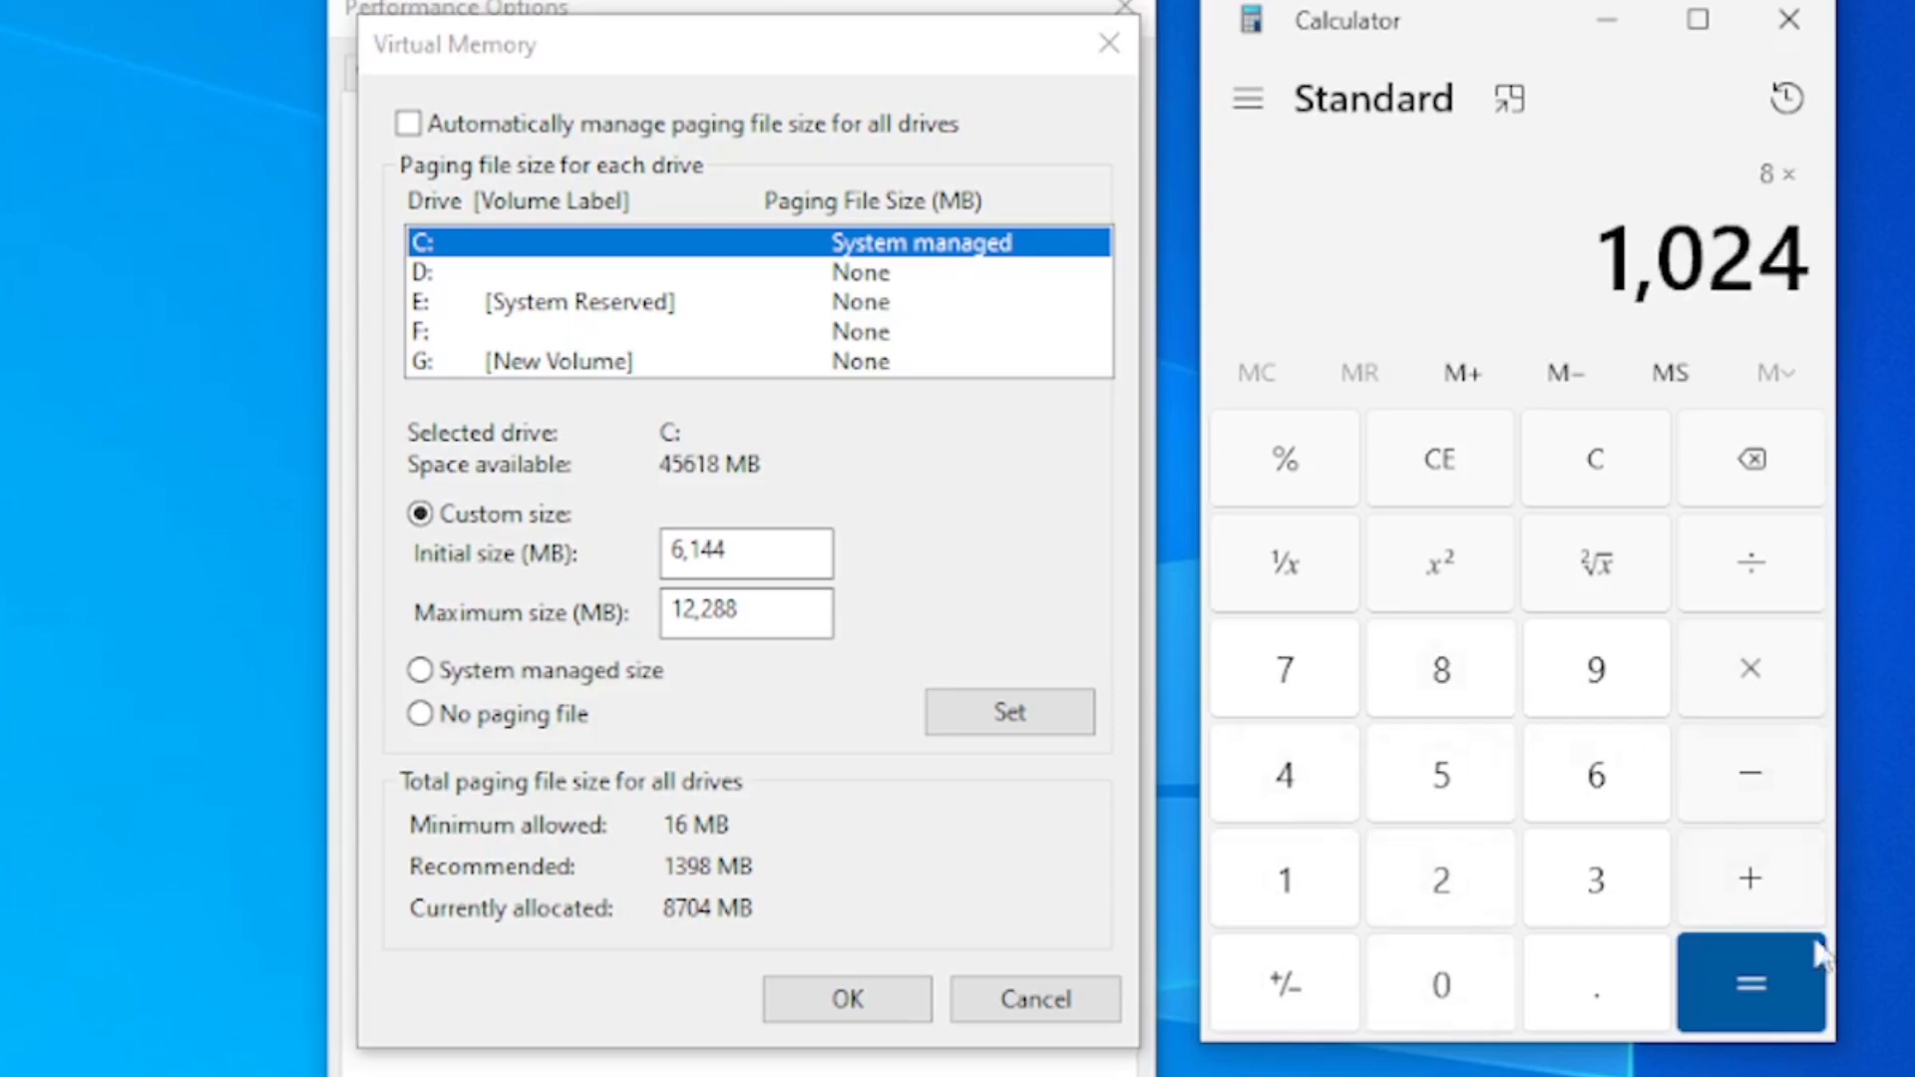
left_click(1771, 995)
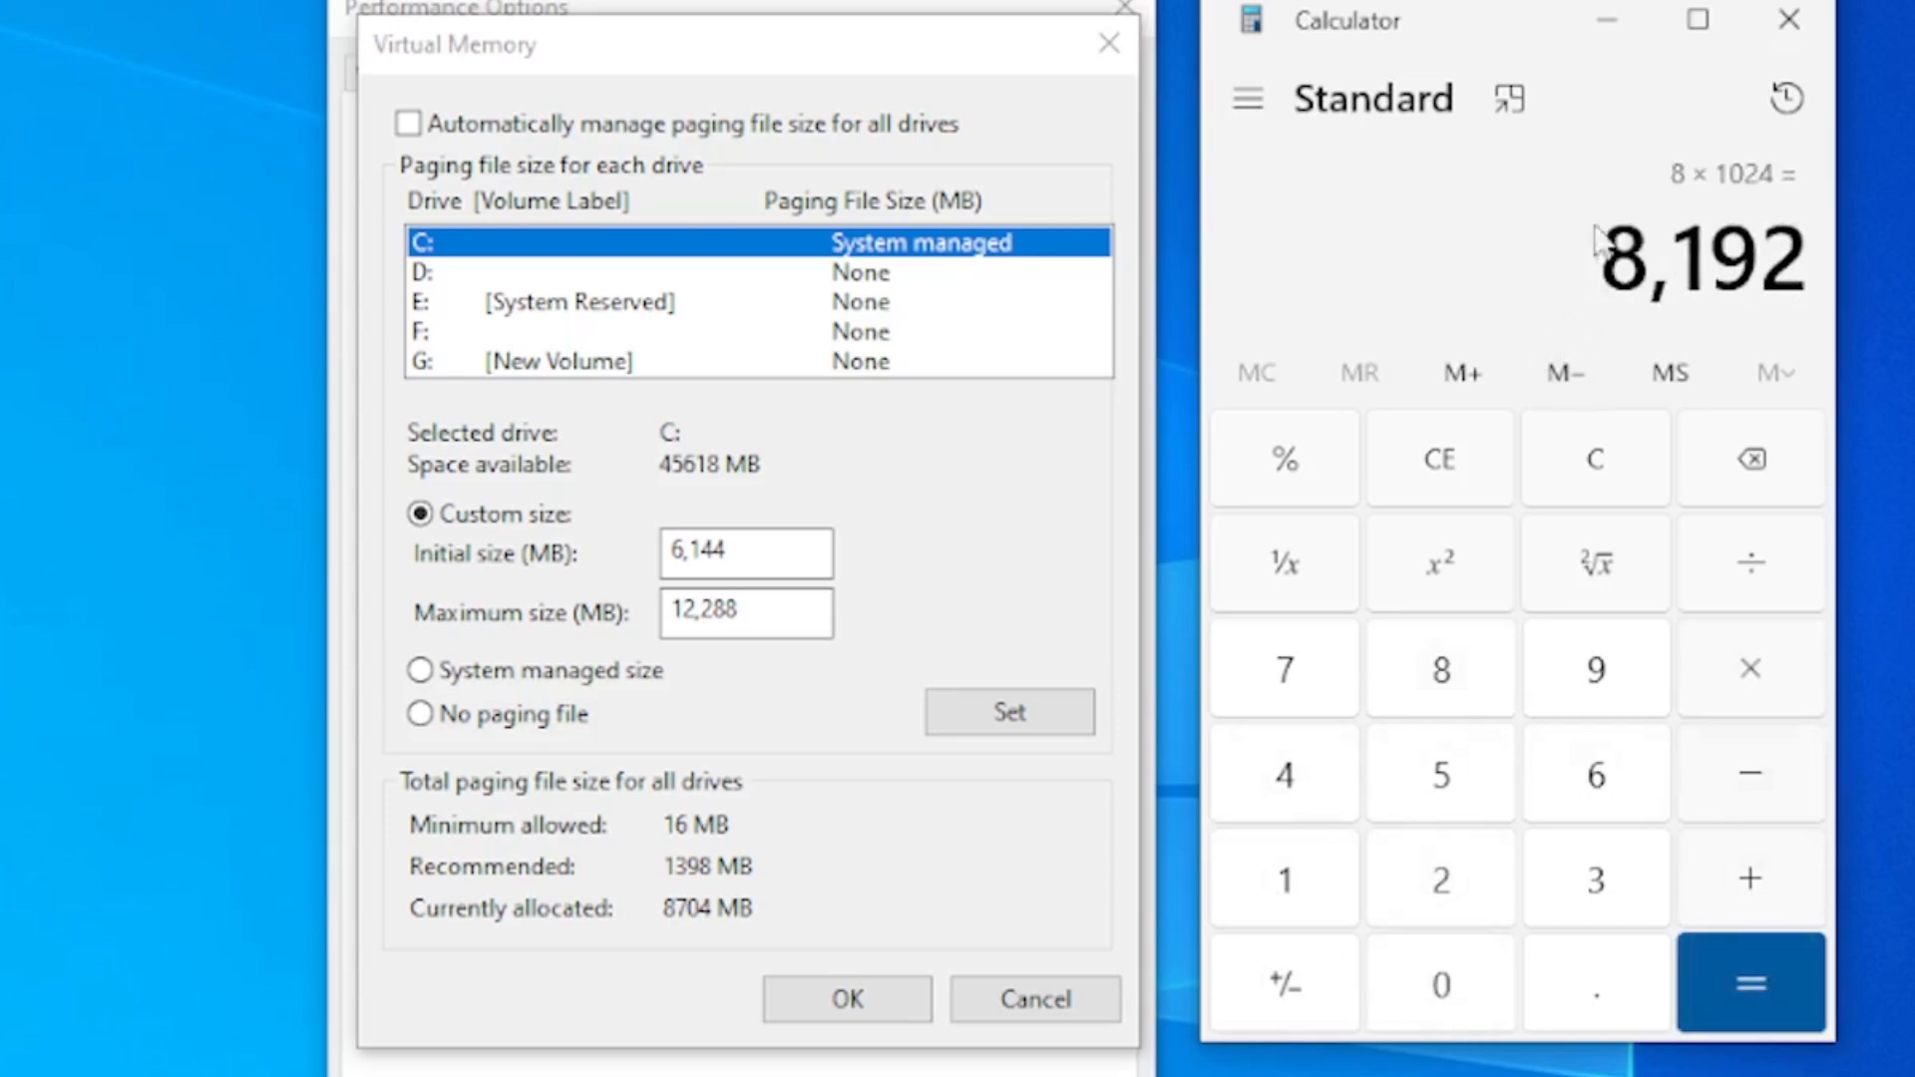
Multiply the 8 GB RAM value in MB by 3 and highlight the resulting maximum size
left_click(1752, 650)
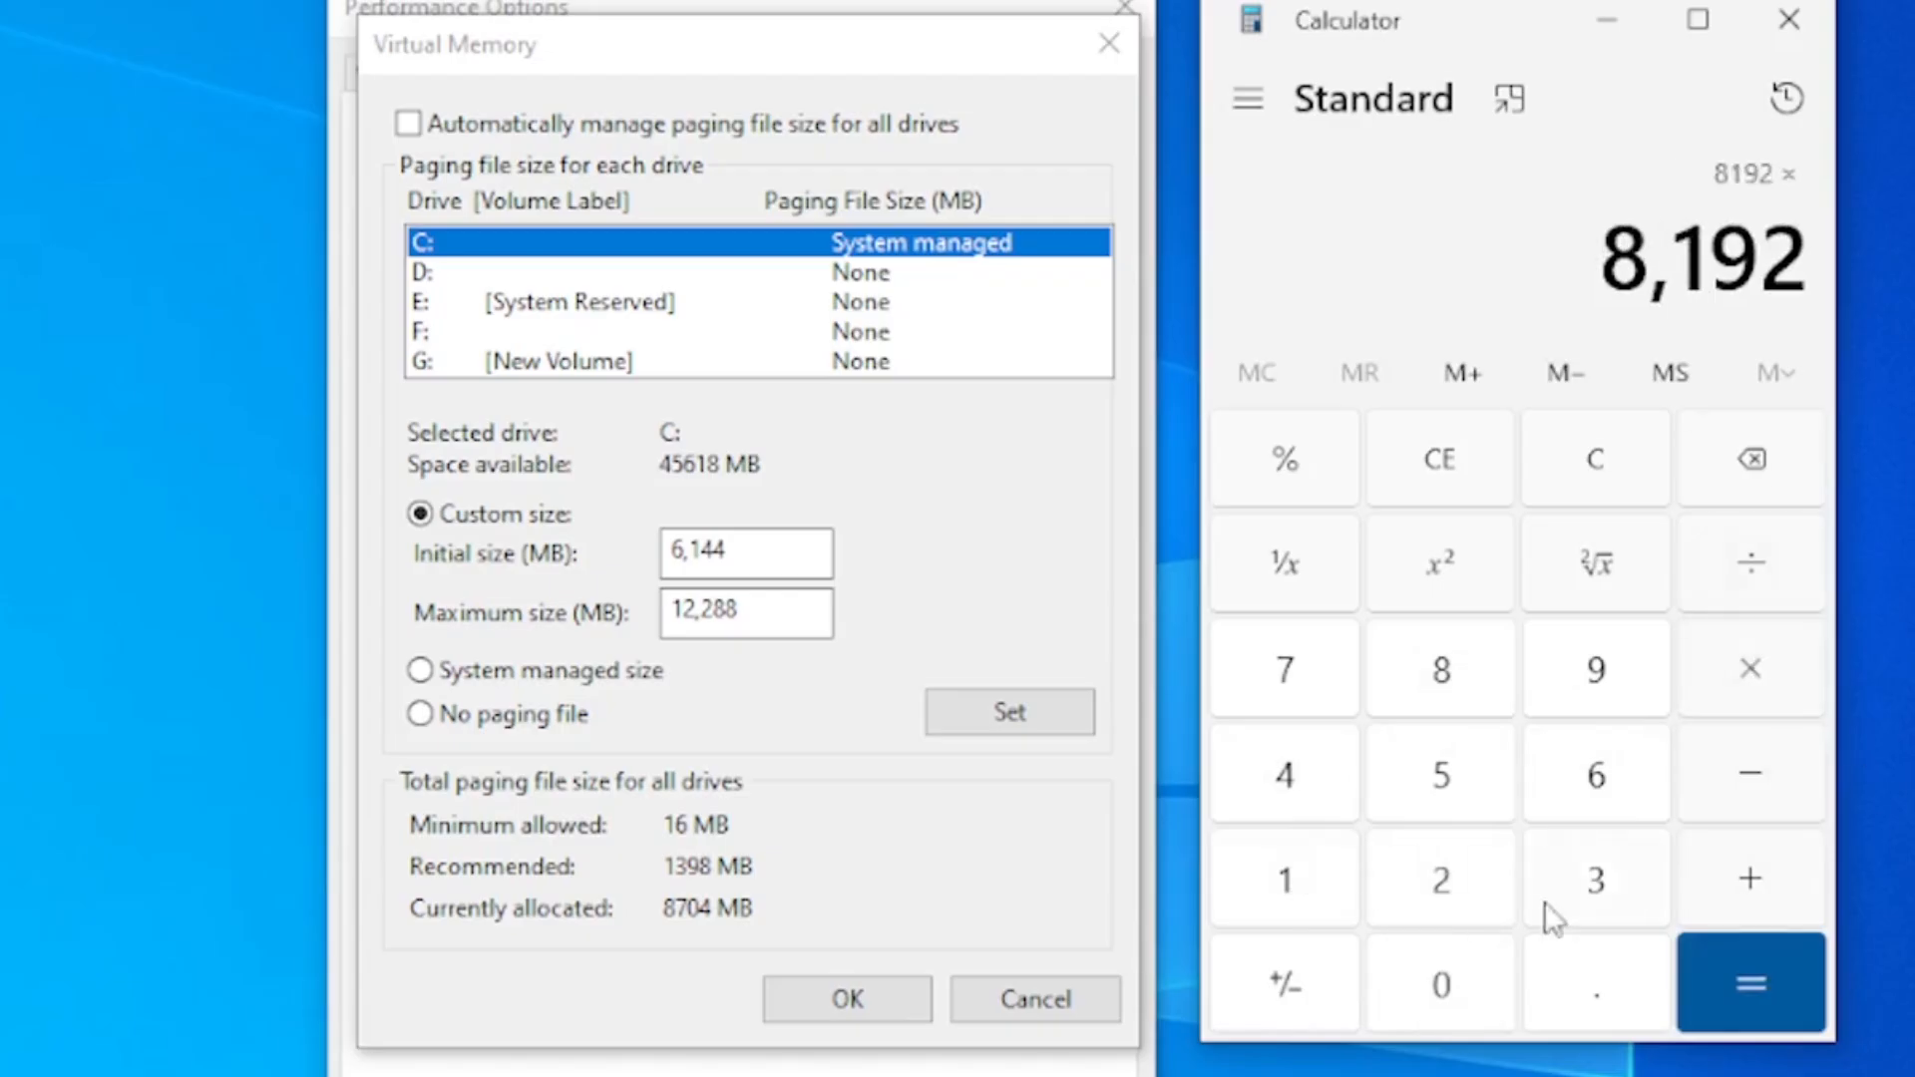
left_click(1598, 901)
left_click(1813, 987)
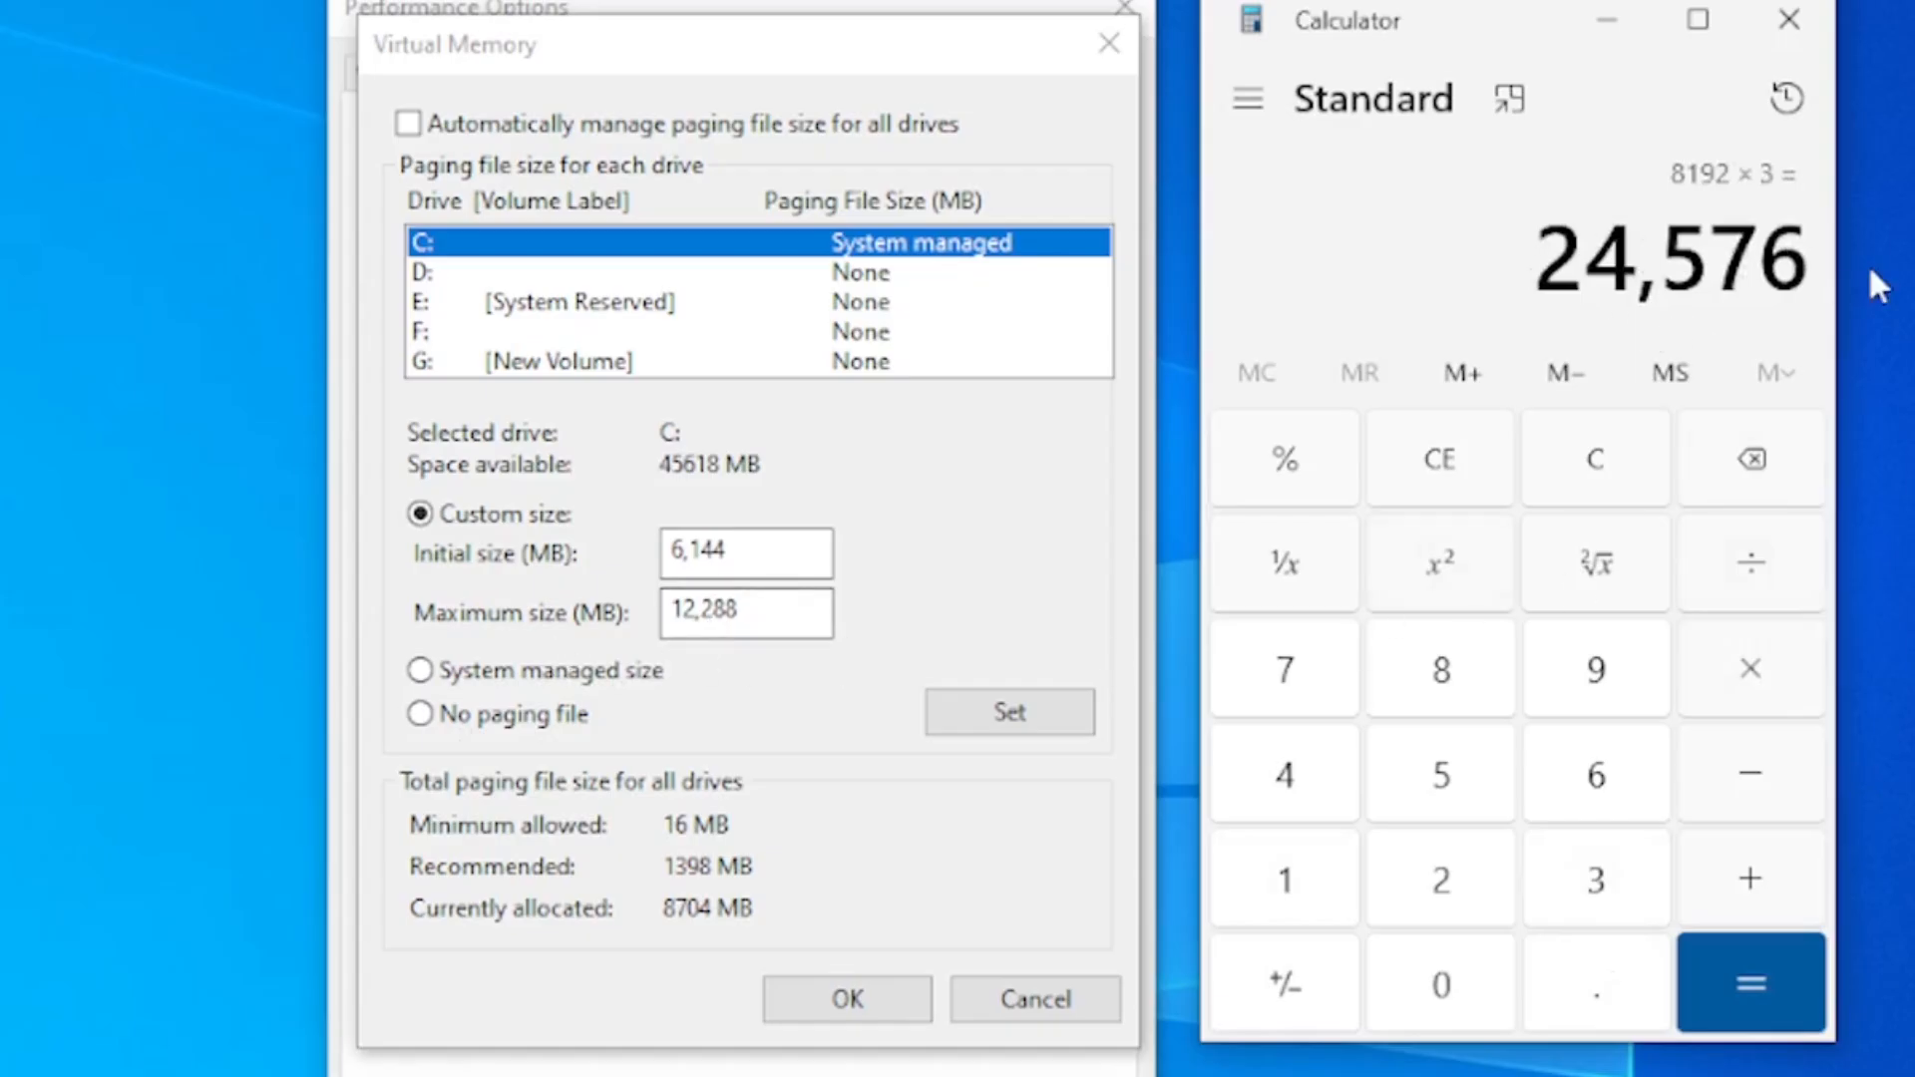
left_click_drag(1570, 261, 1807, 261)
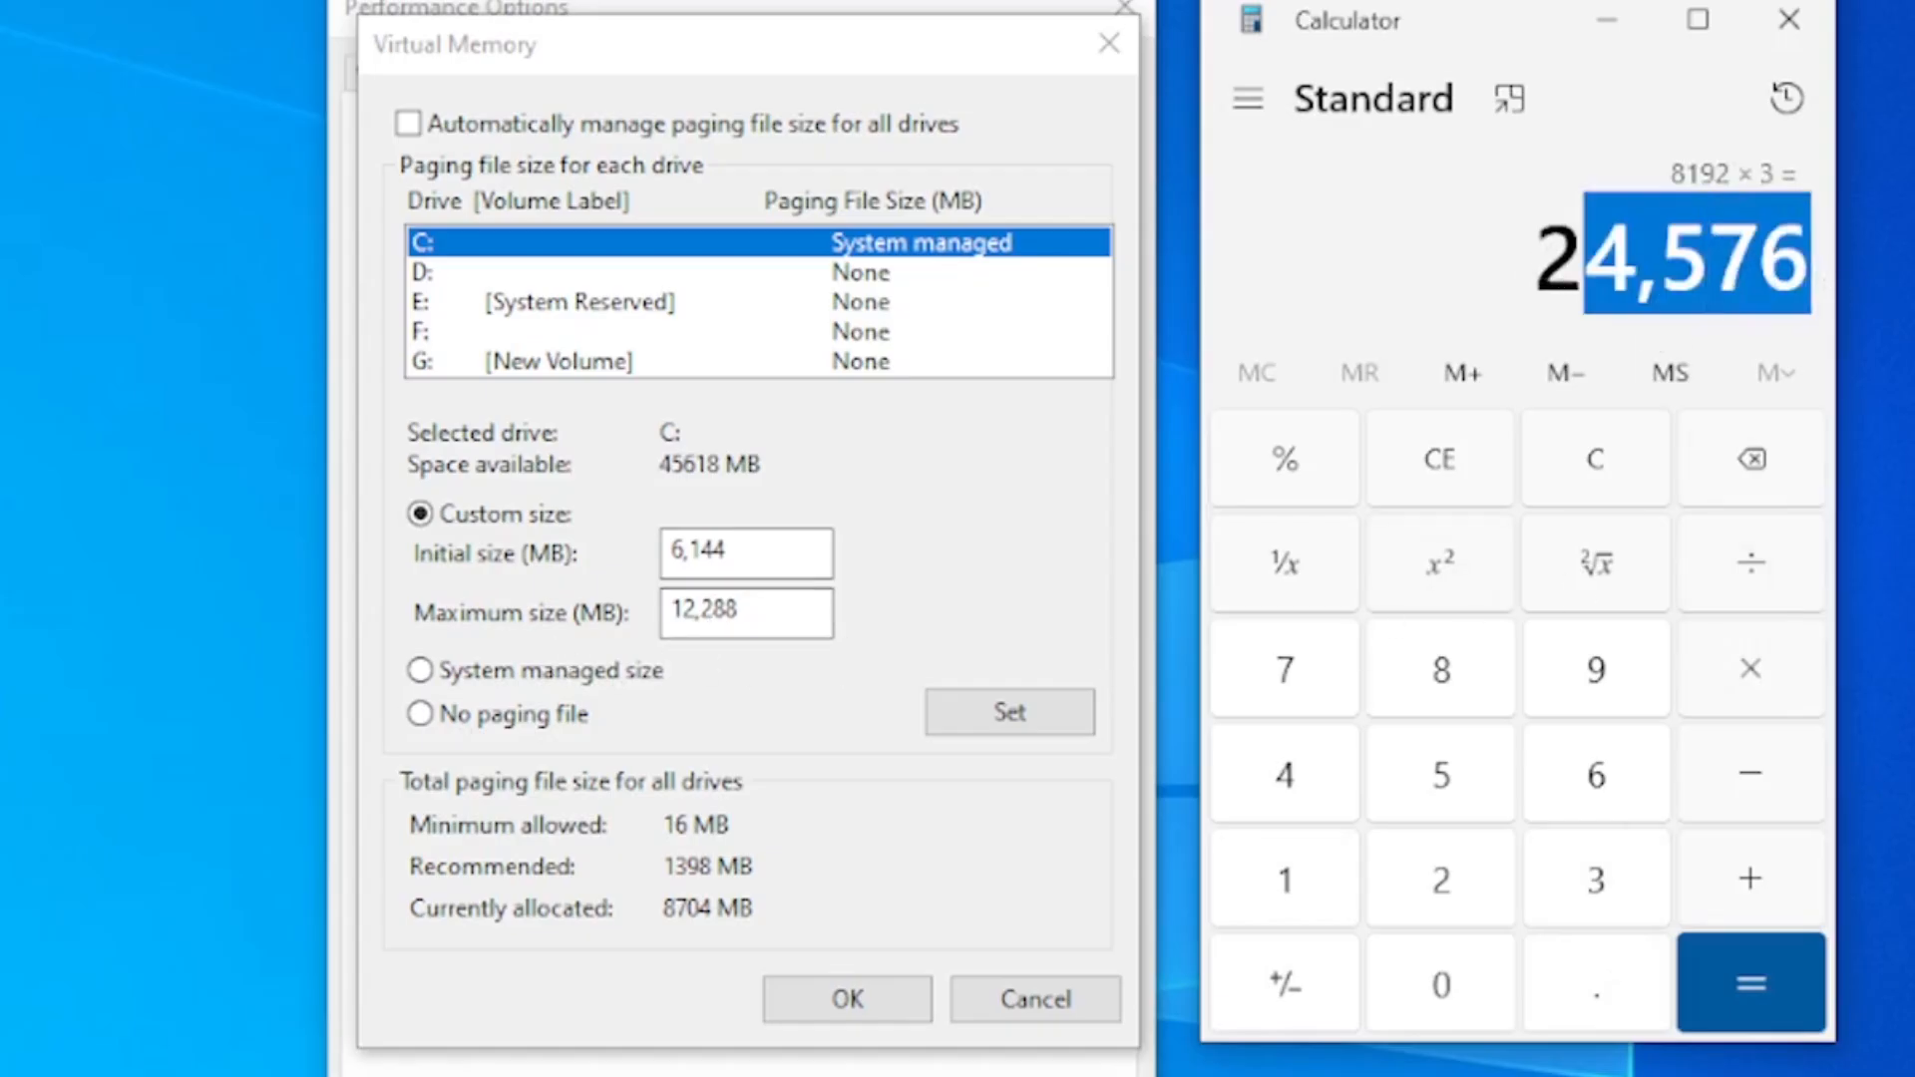
left_click_drag(1539, 251, 1809, 261)
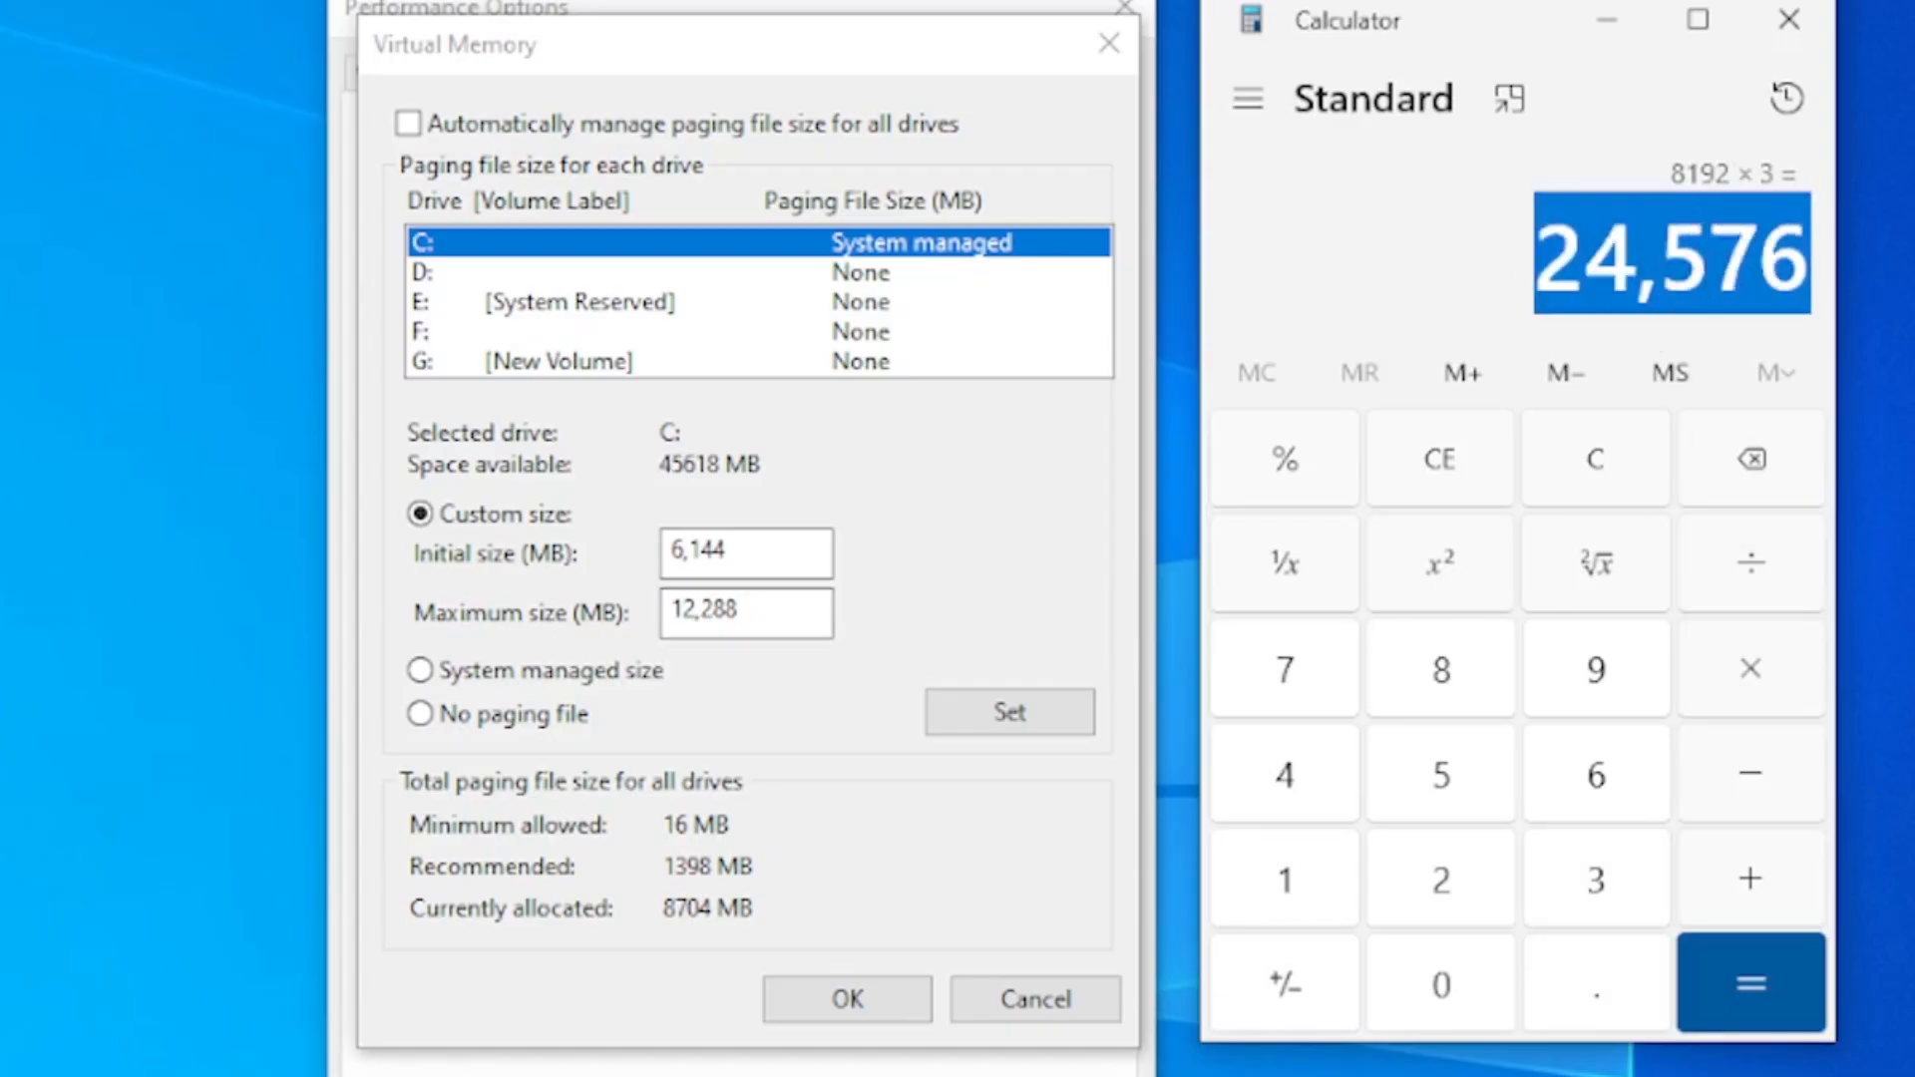
left_click(1712, 271)
left_click_drag(1546, 265, 1749, 234)
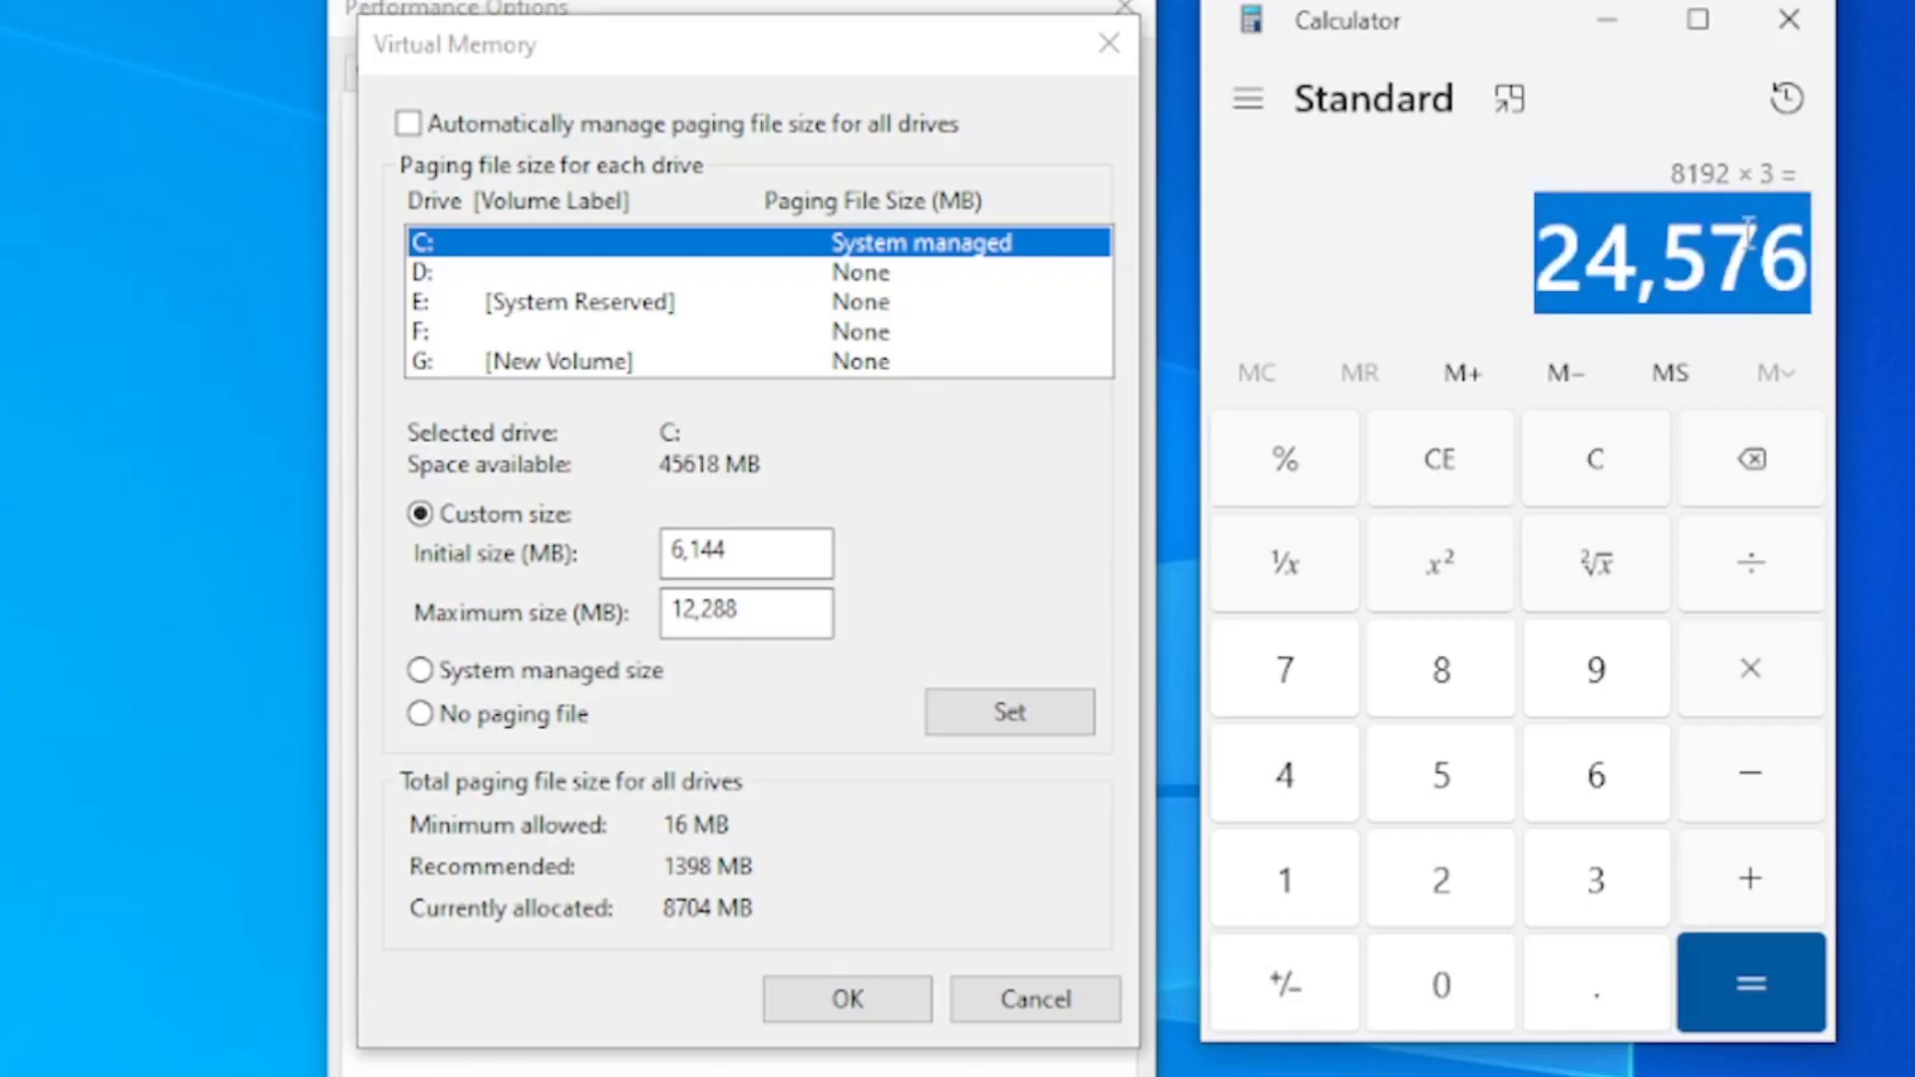
left_click(1571, 239)
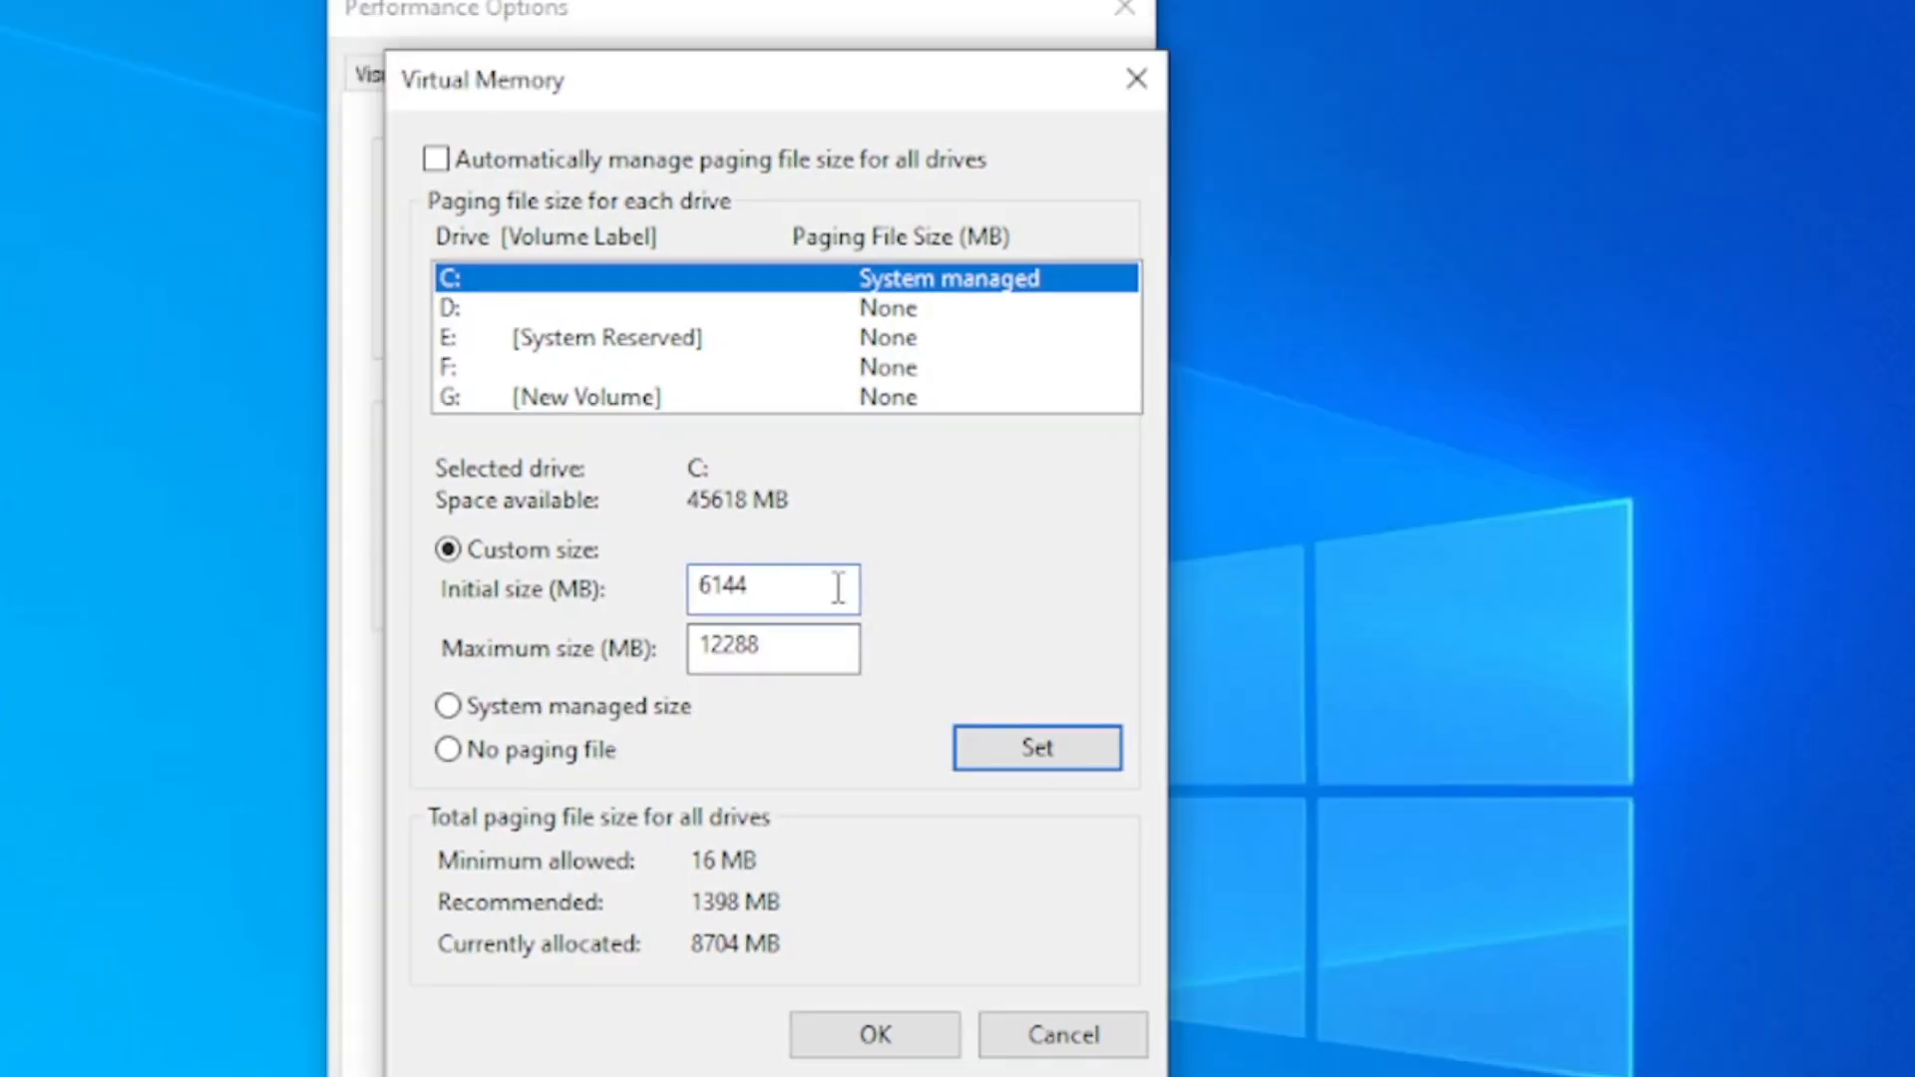
Set drive C:'s custom paging file to 6144 MB initial and 12288 MB maximum, and apply and close the performance options
left_click(1053, 746)
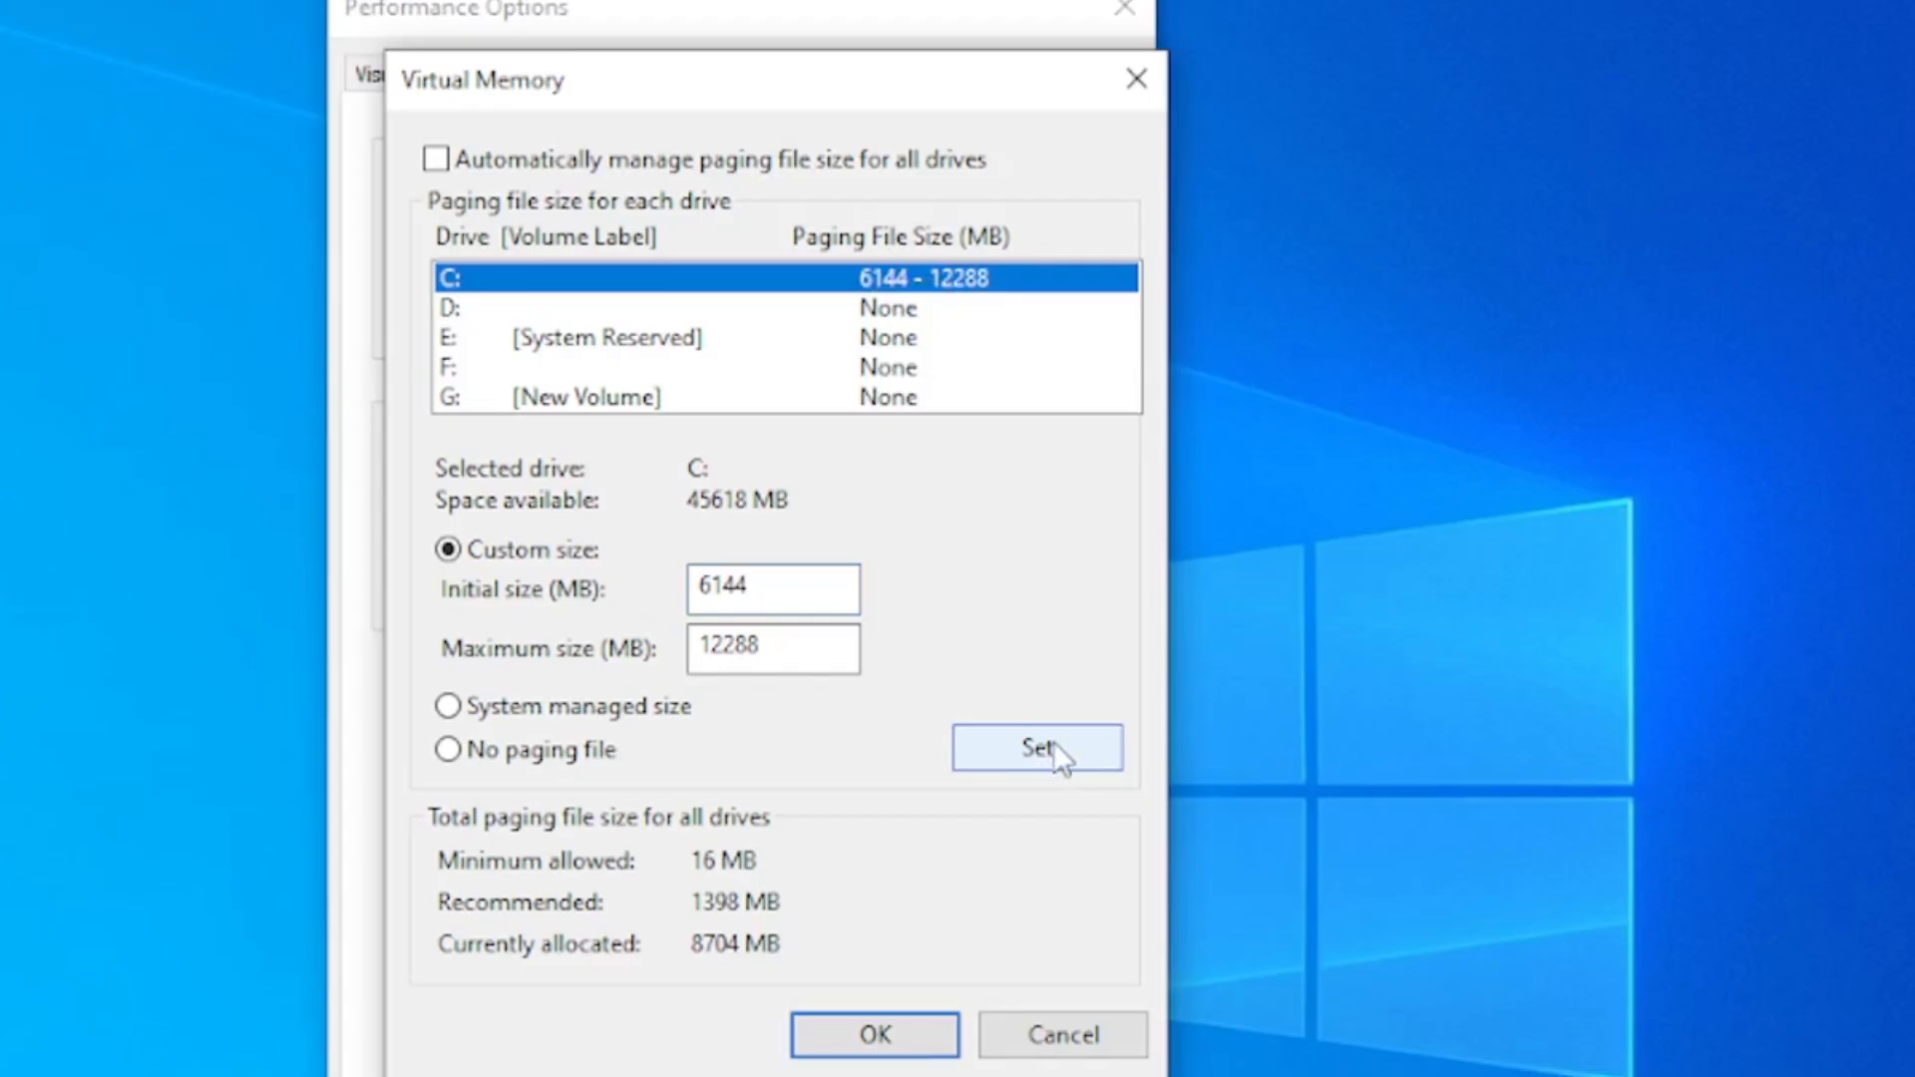
left_click(869, 1032)
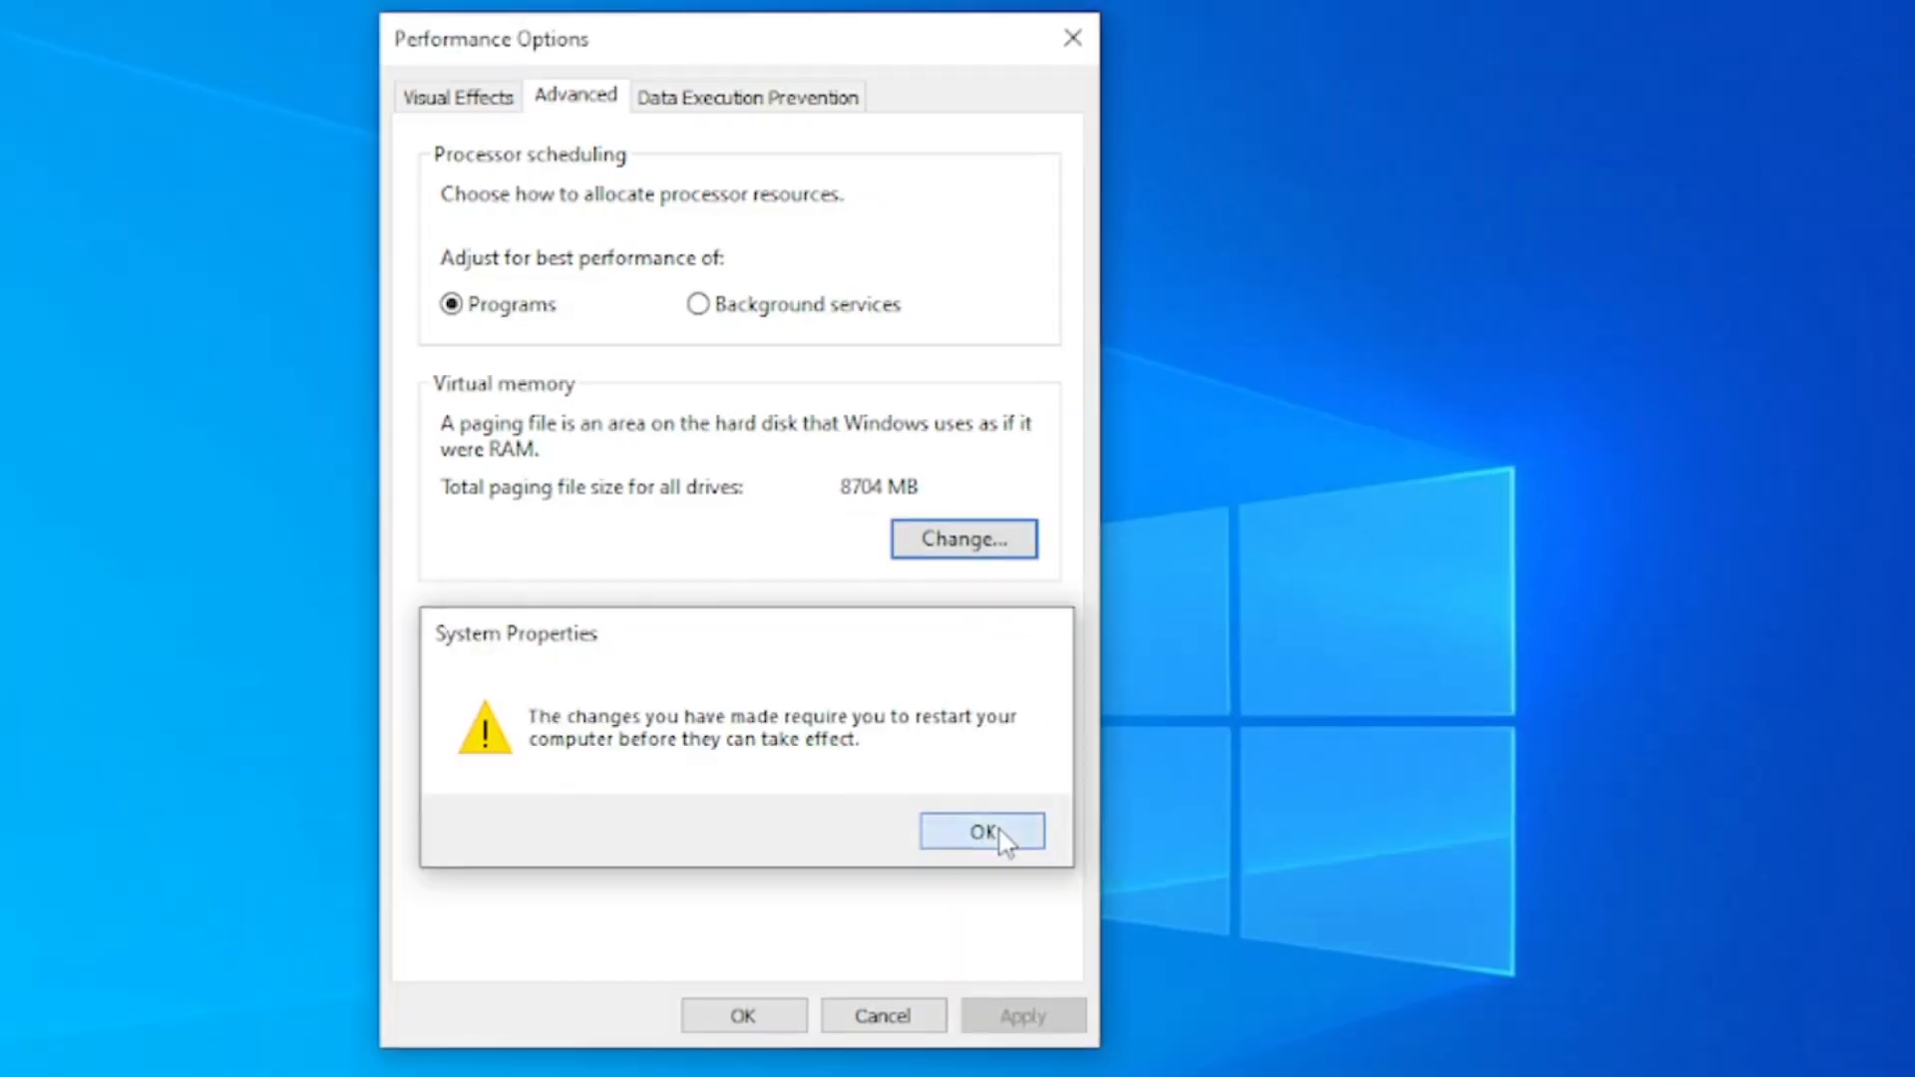
left_click(1036, 918)
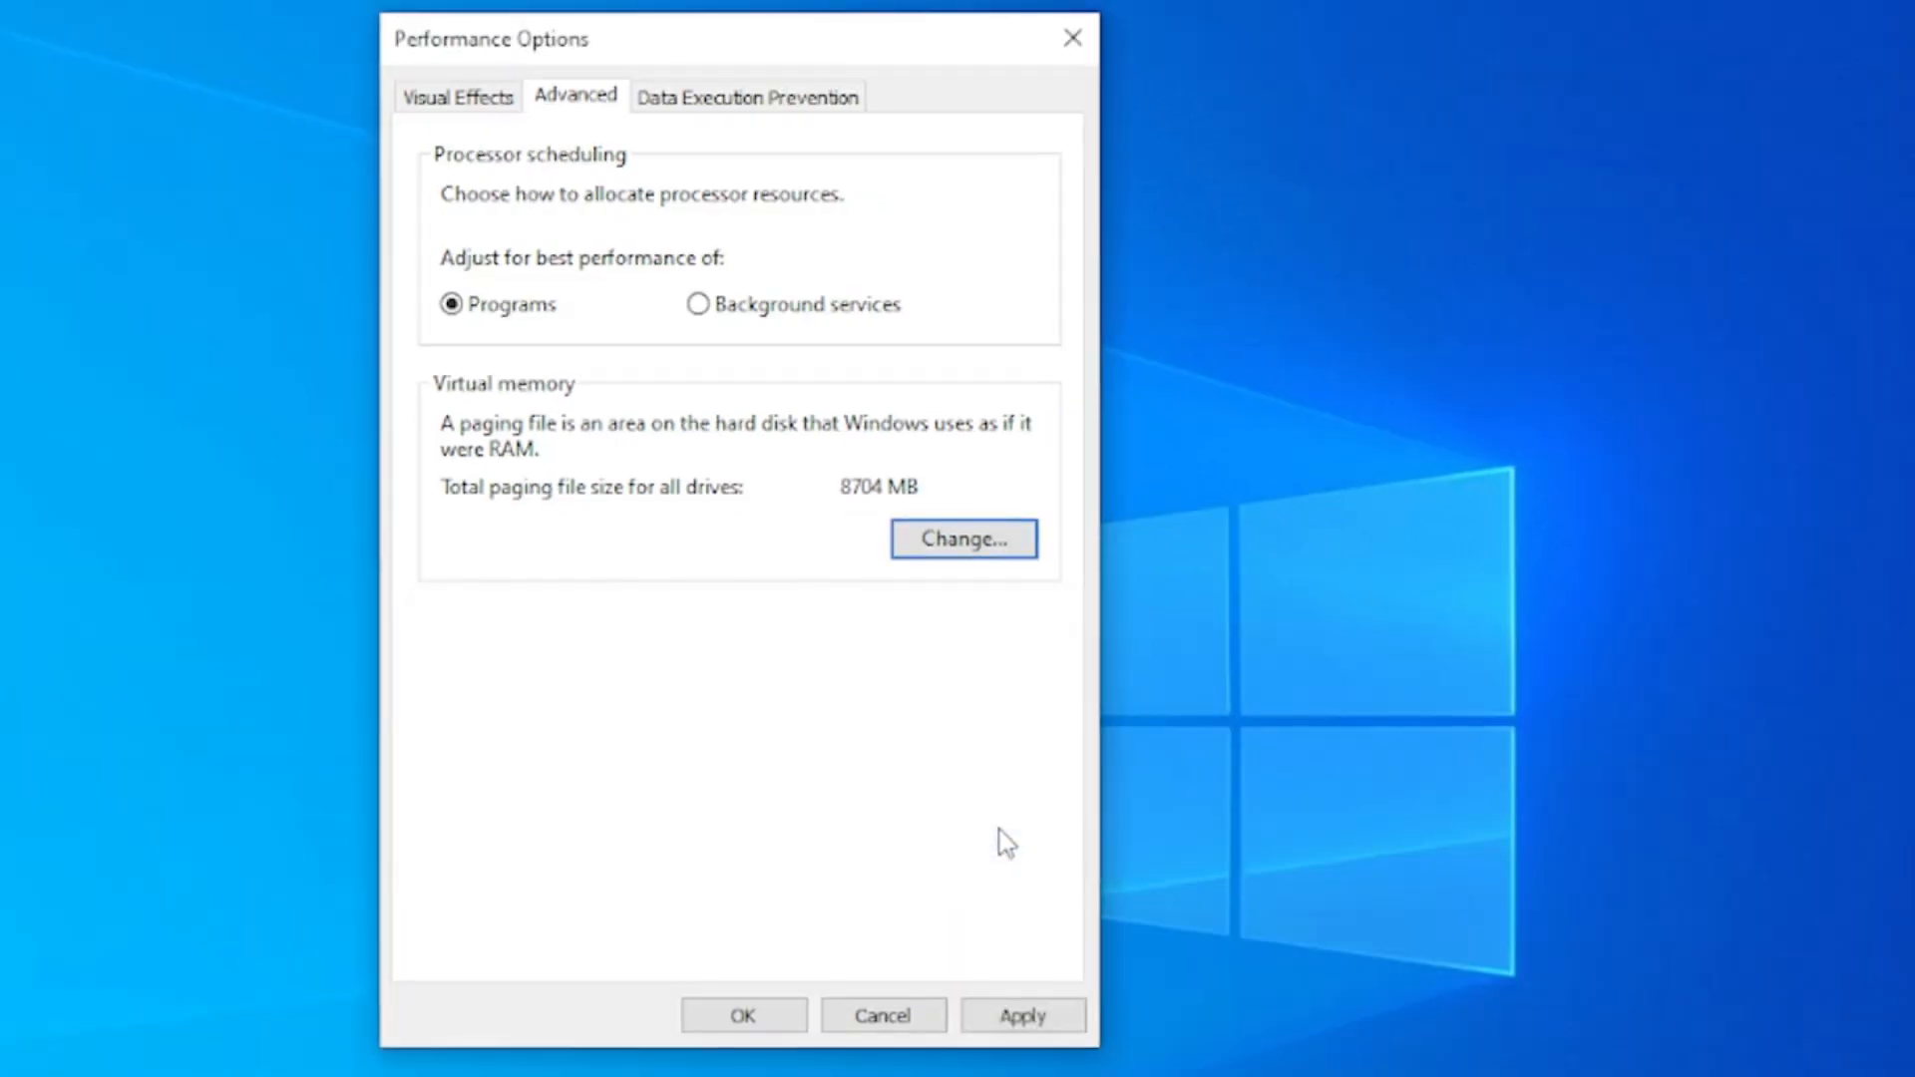
left_click(1038, 1017)
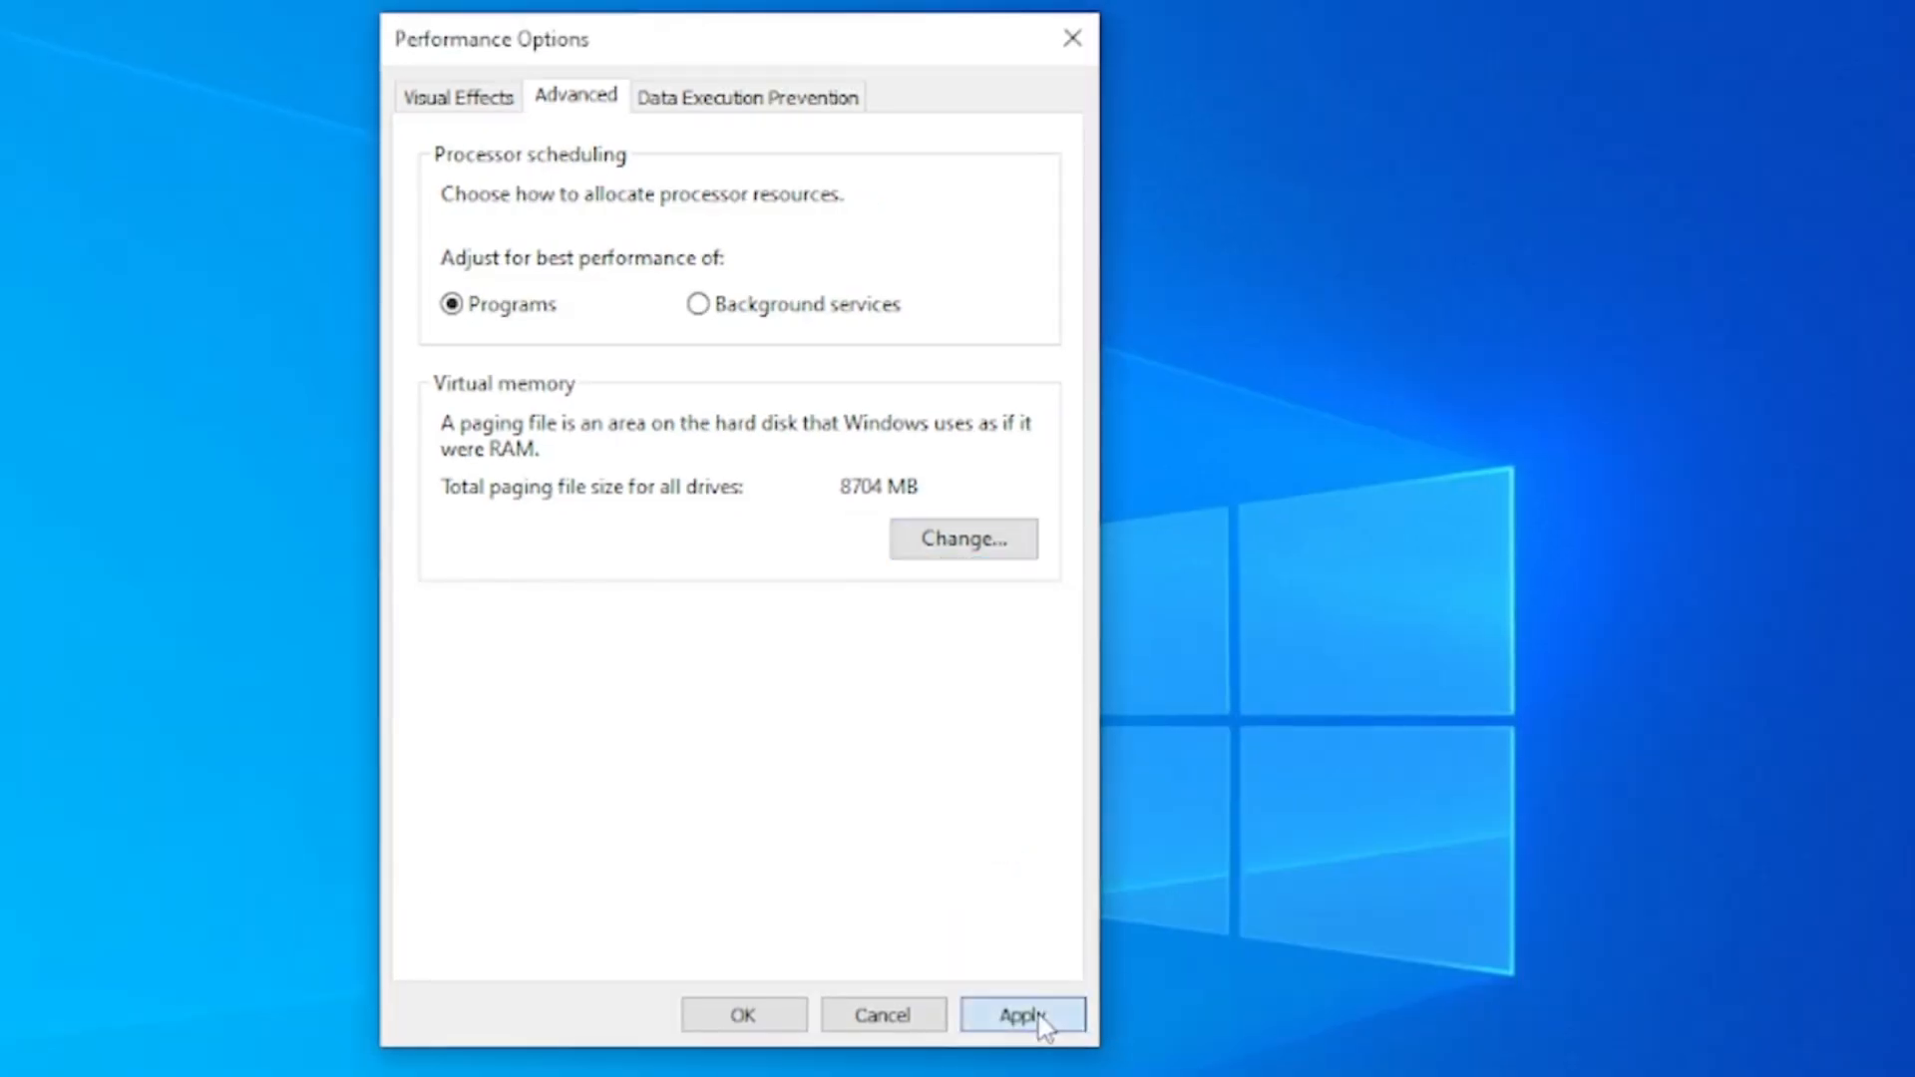
left_click(760, 1015)
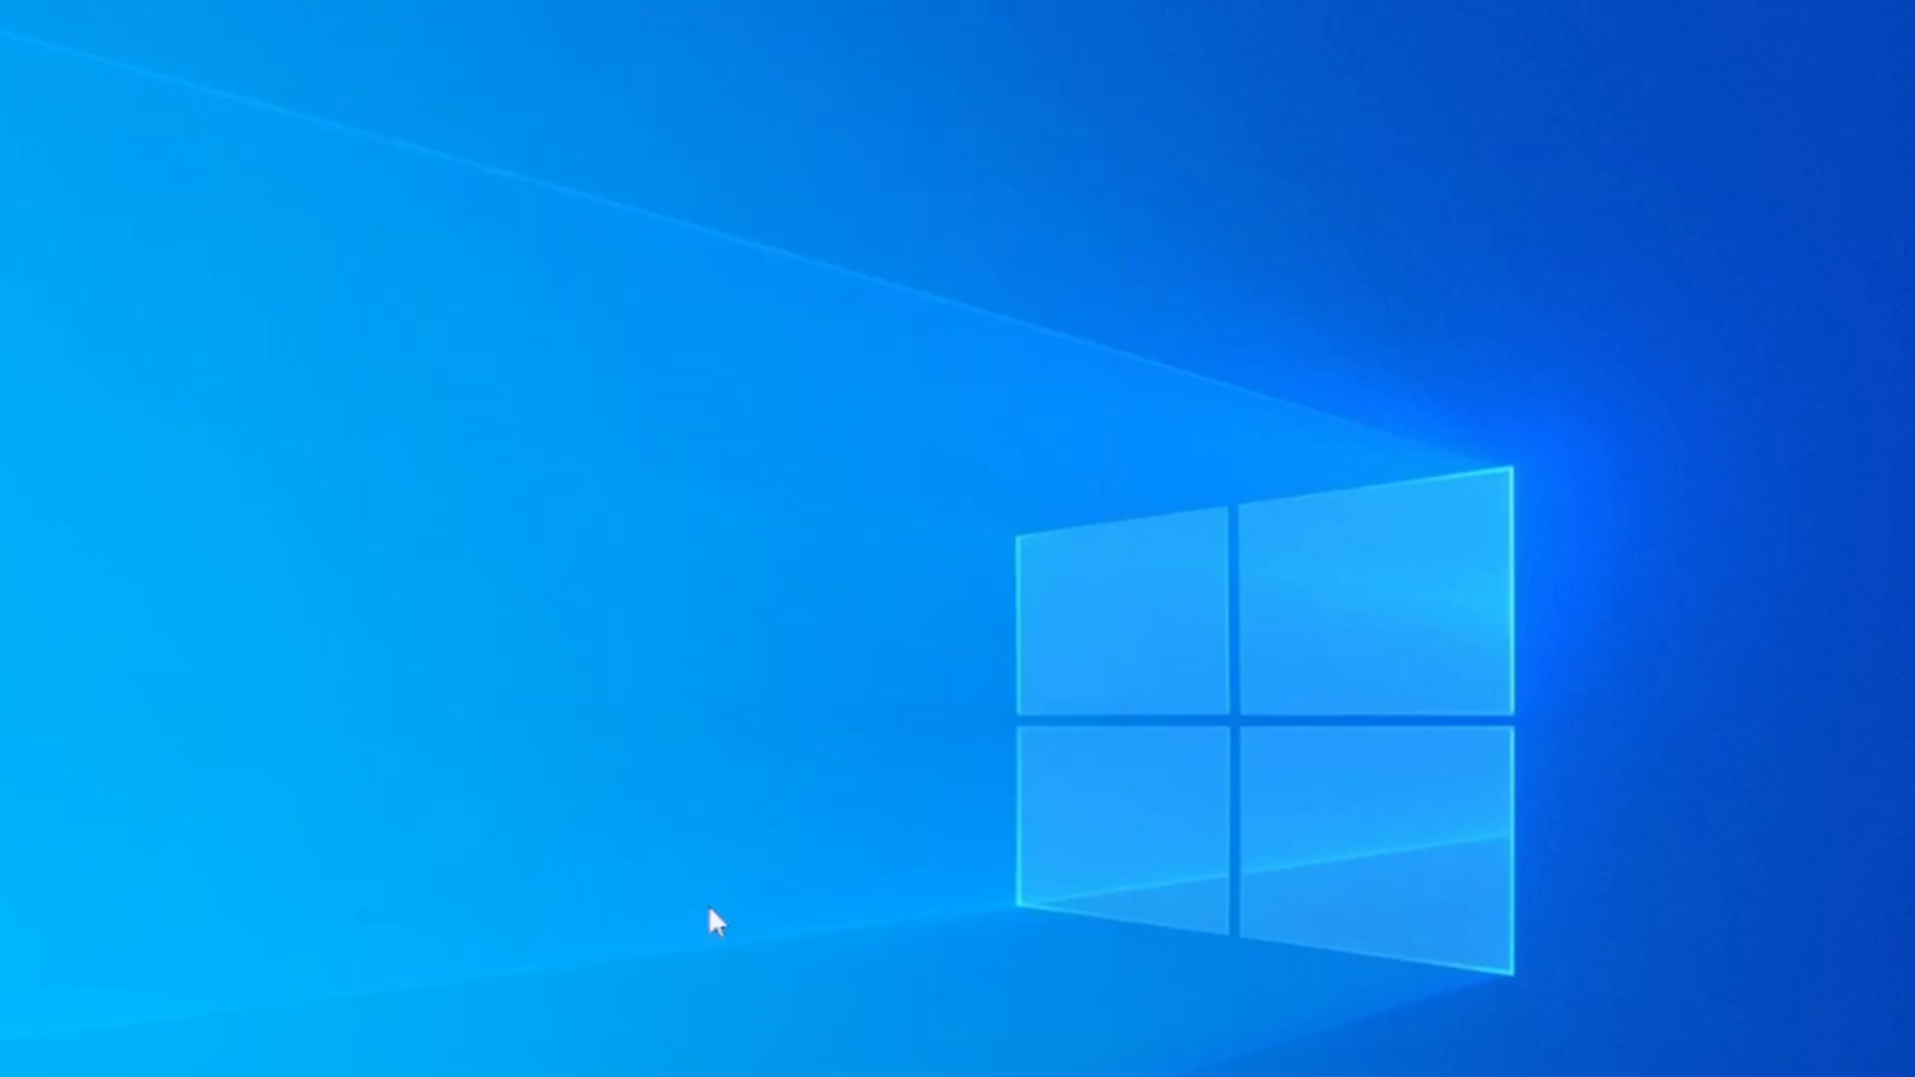